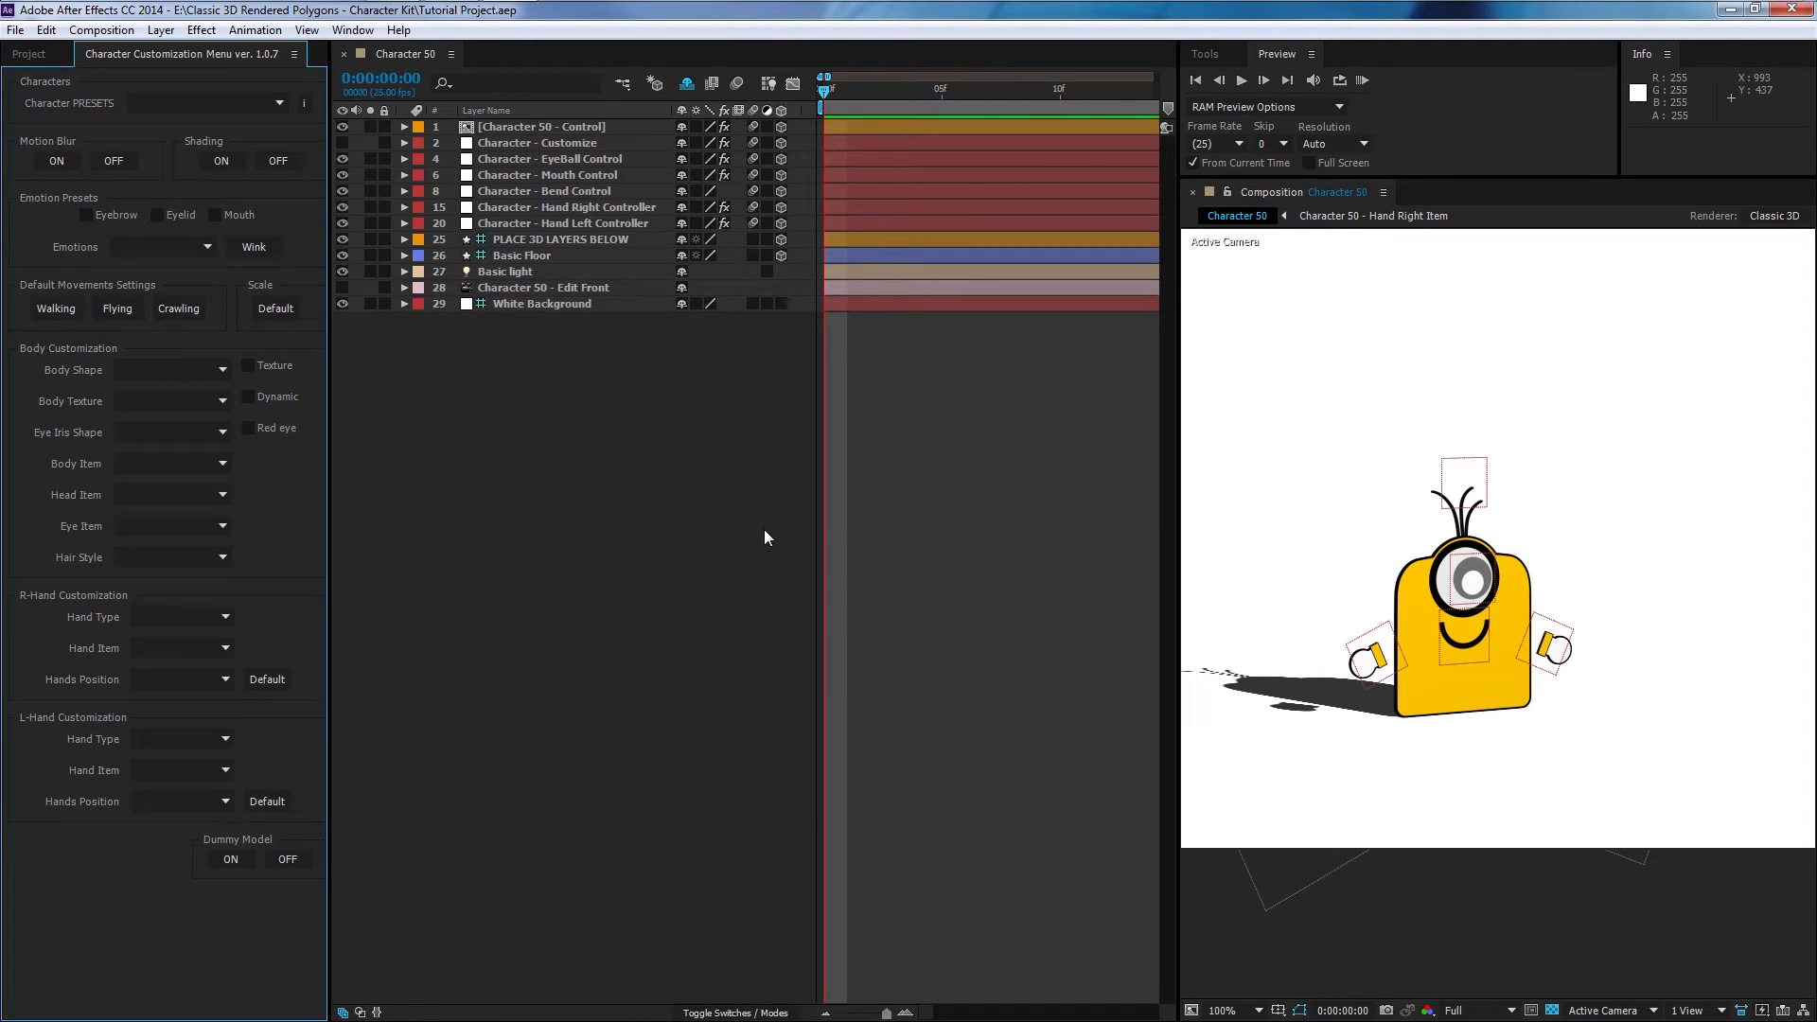
- Select the Character 50 - Control layer, reveal its Transform properties and enable keyframing on Position
{"action": "left_click", "coordinate": [532, 127]}
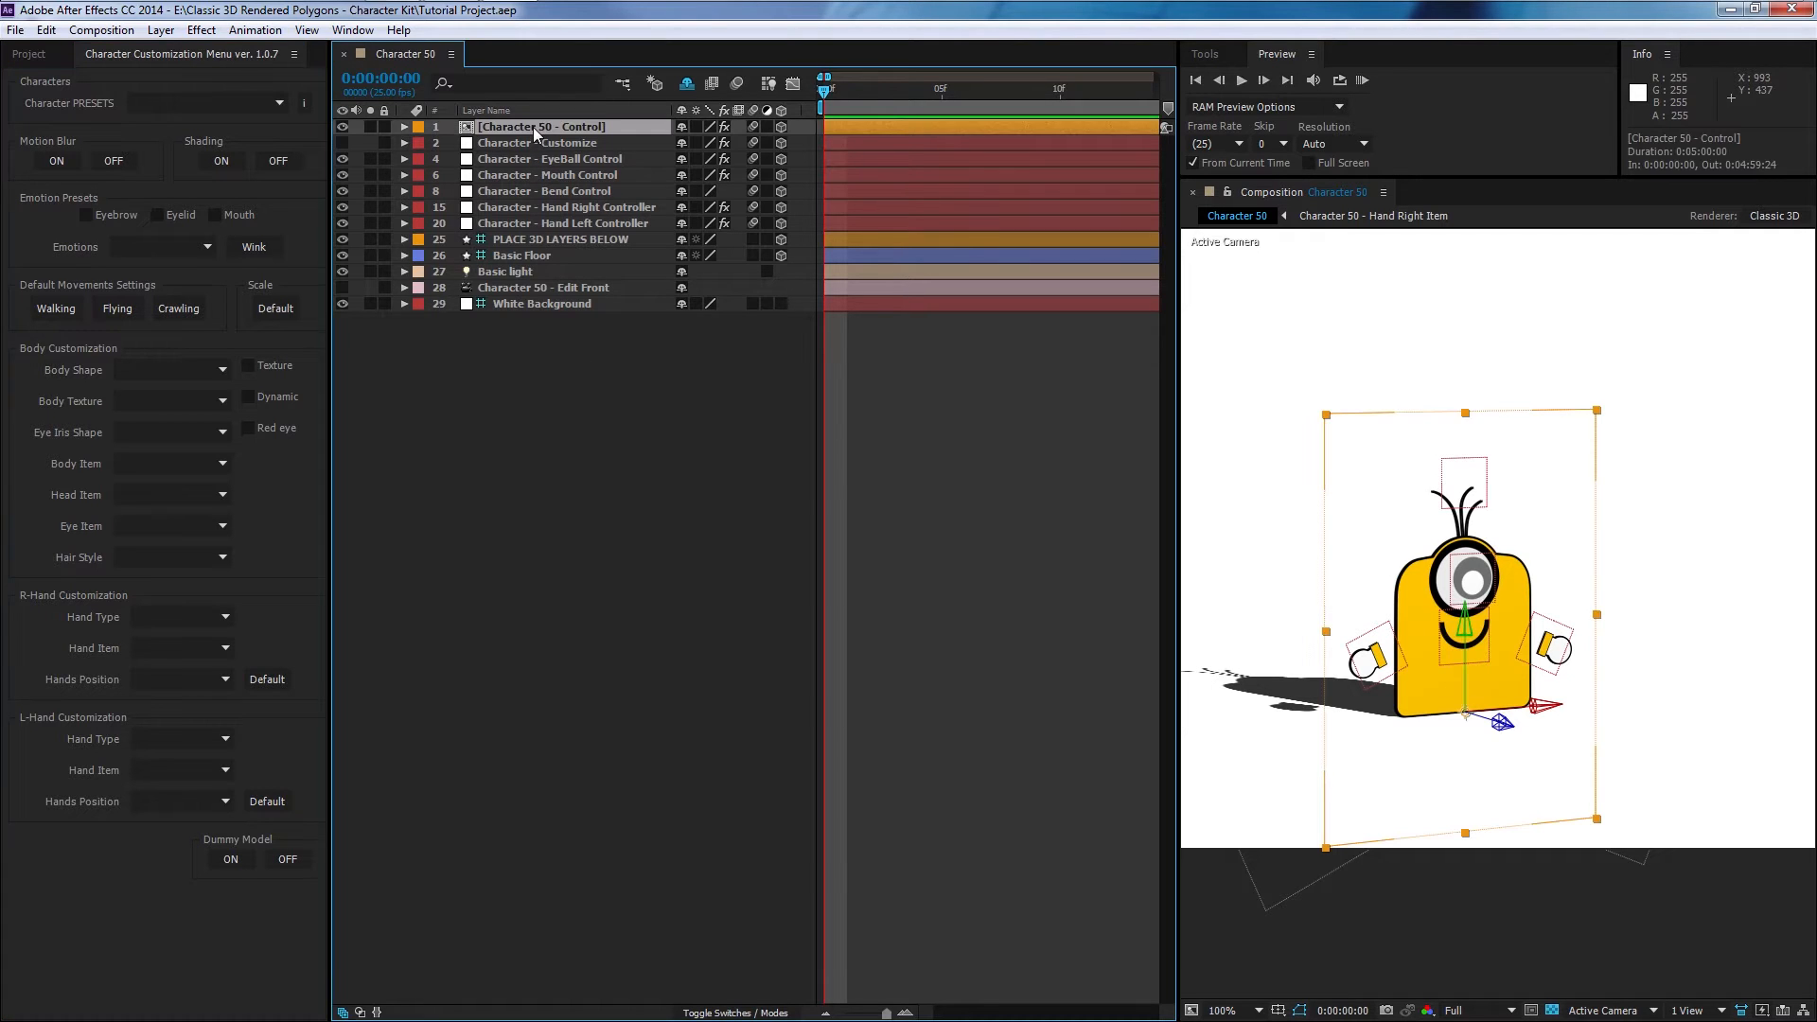
{"action": "left_click", "coordinate": [405, 127]}
{"action": "left_click", "coordinate": [418, 160]}
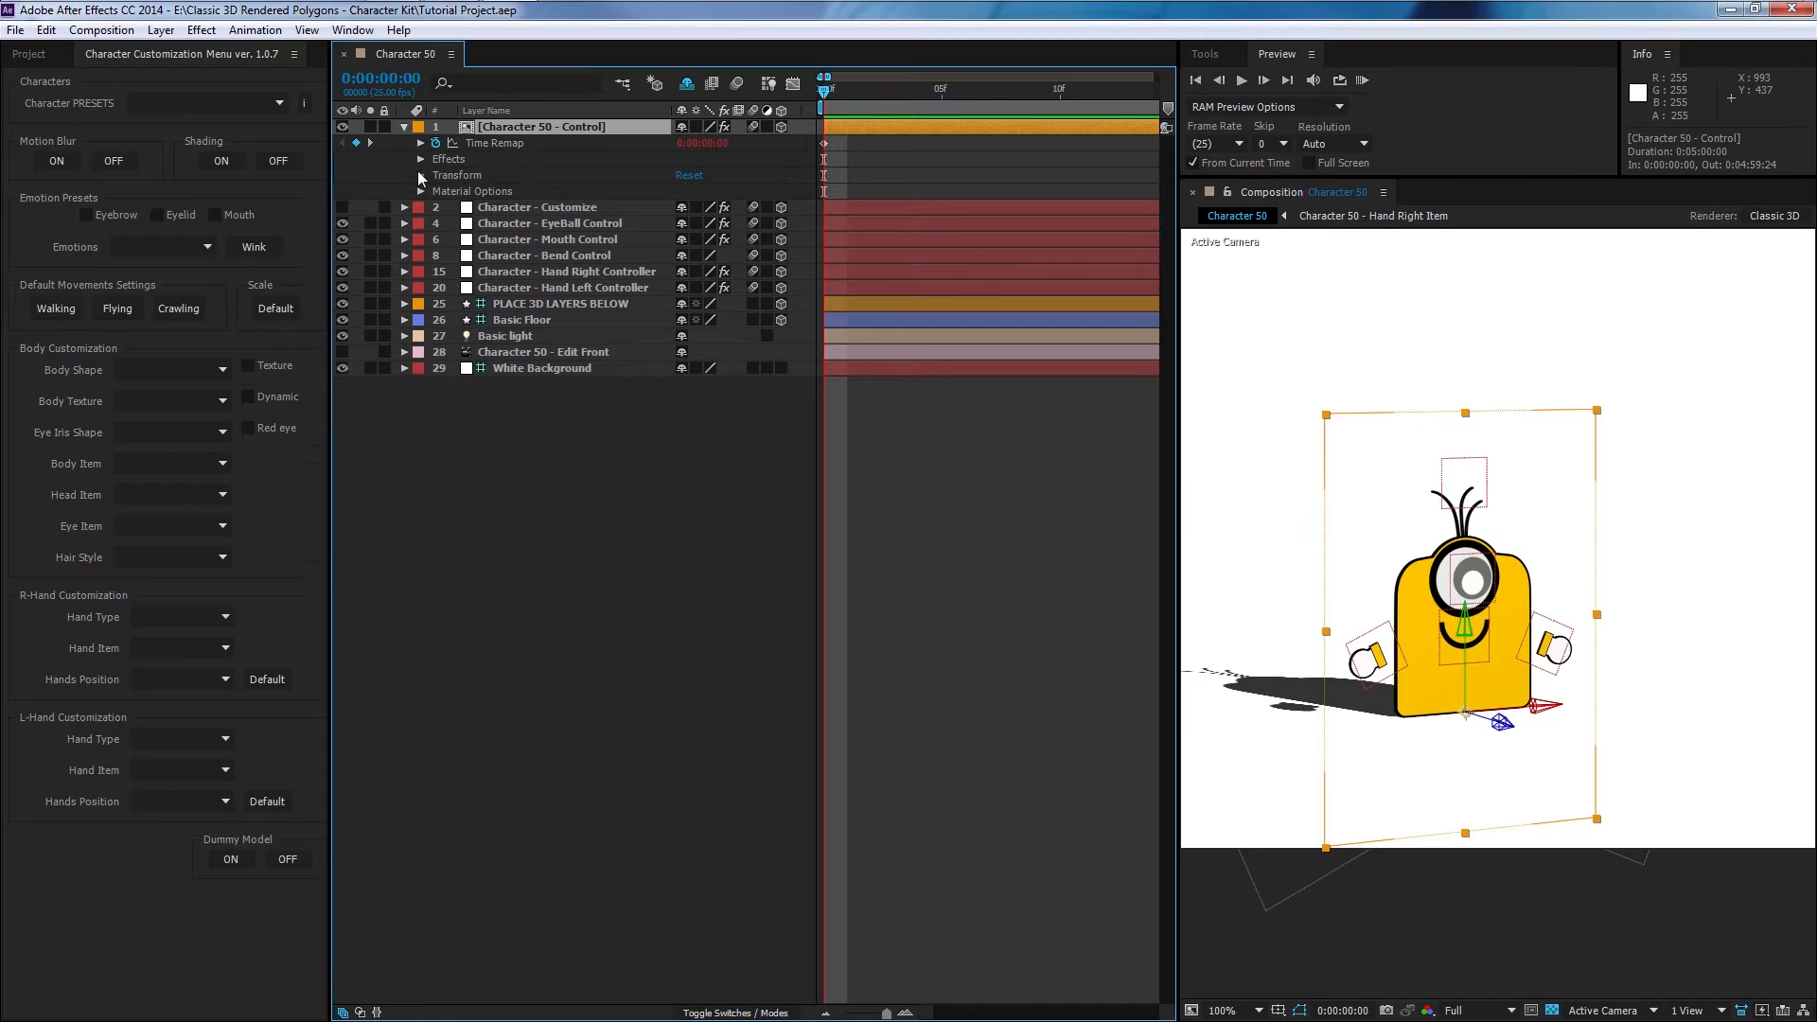
{"action": "left_click", "coordinate": [419, 175]}
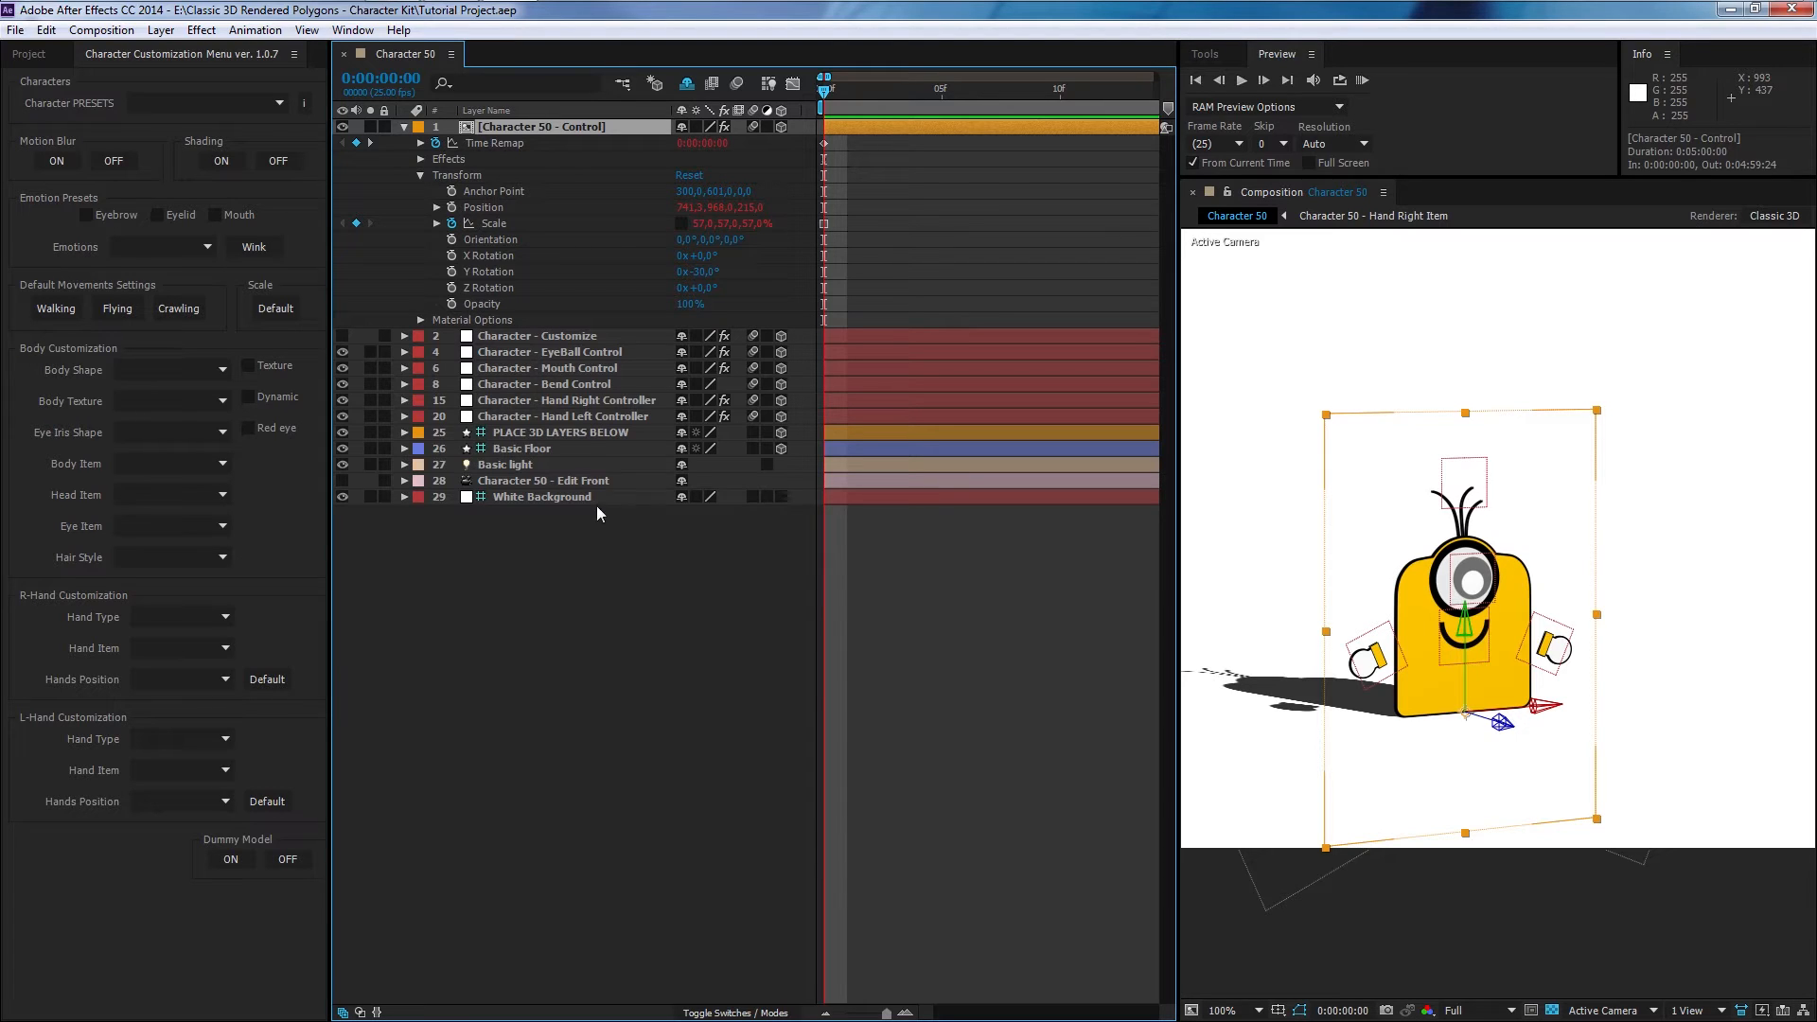
{"action": "left_click", "coordinate": [451, 207]}
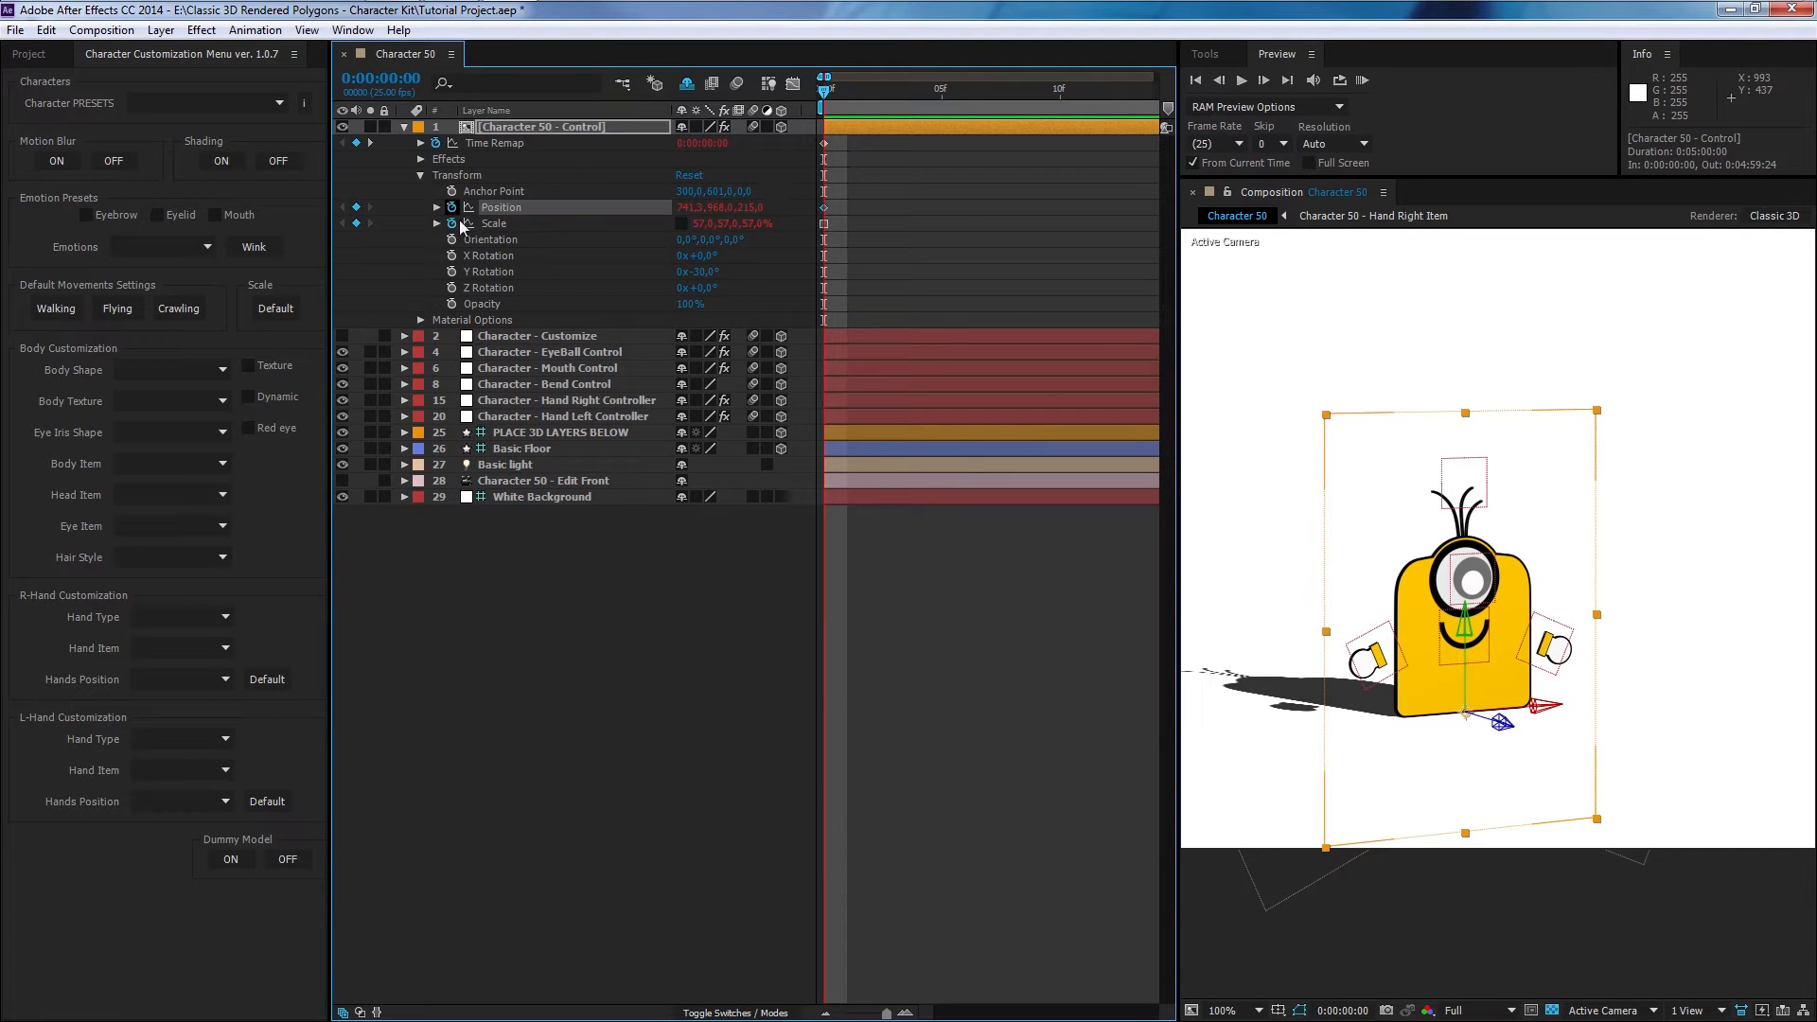
- At 2 seconds, move the character to the right in the viewer to set a second Position keyframe
{"action": "left_click", "coordinate": [978, 212]}
{"action": "key", "text": "minus"}
{"action": "key", "text": "minus"}
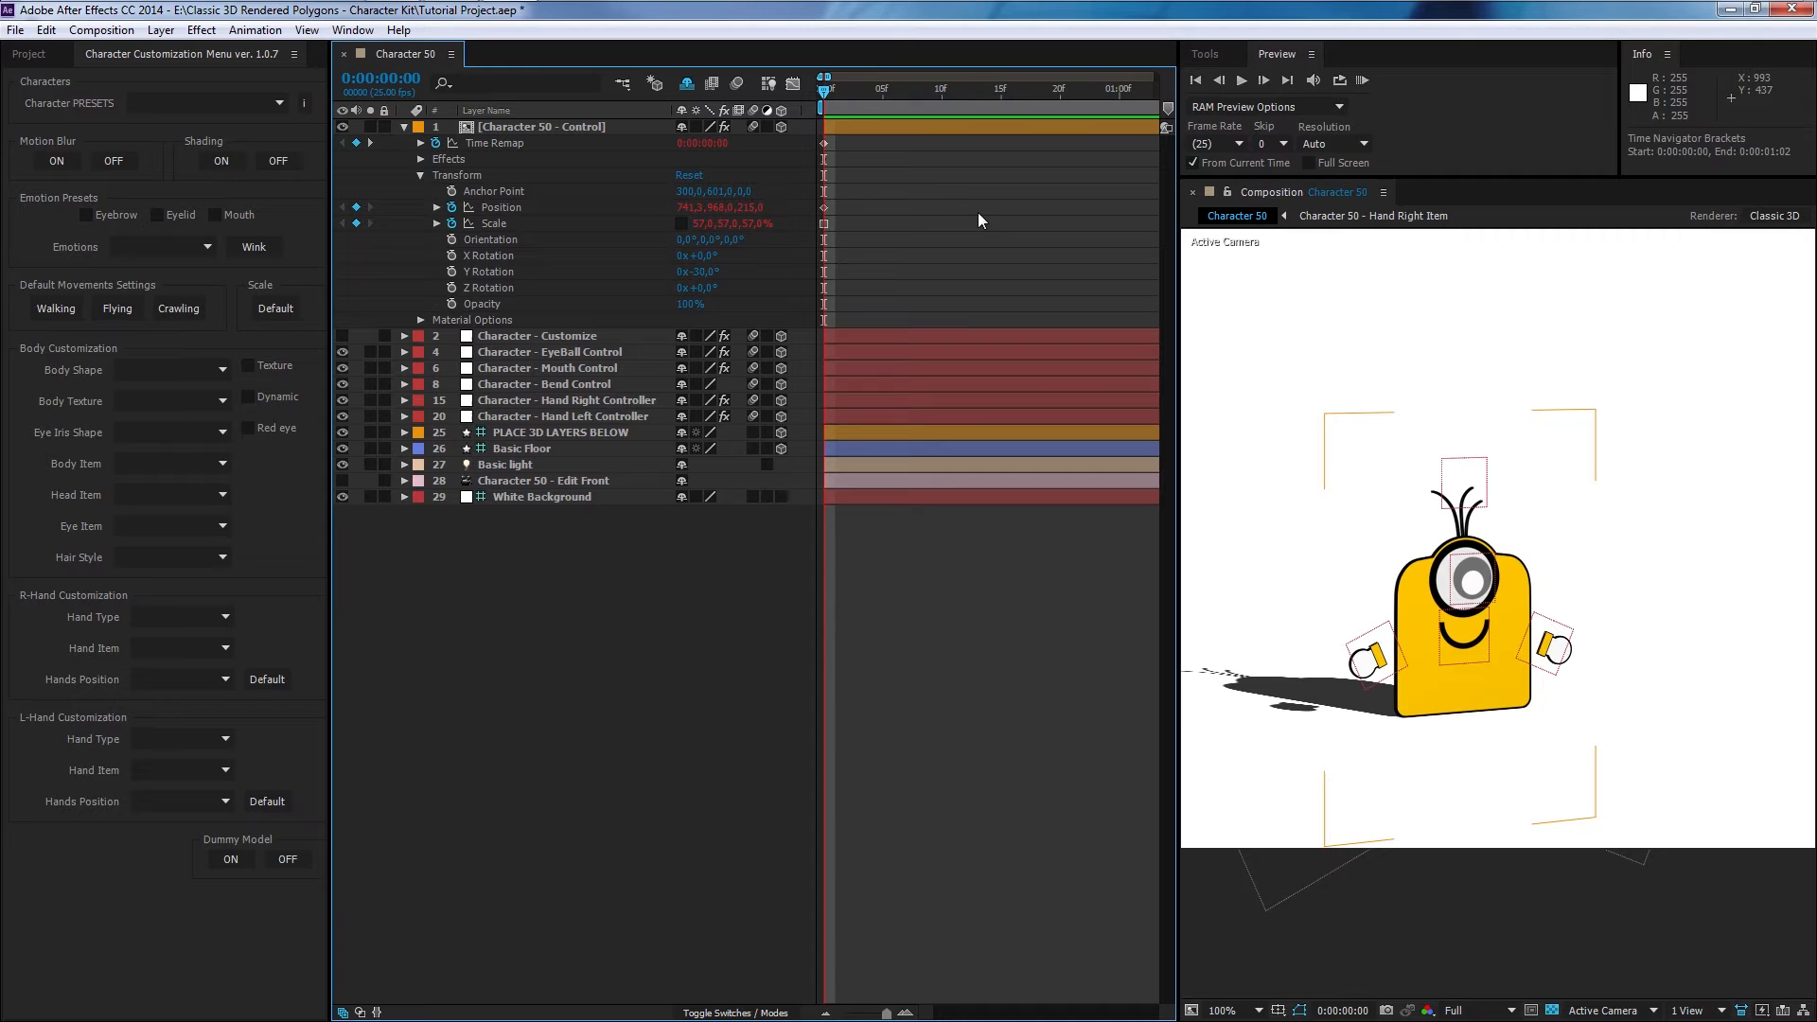
{"action": "key", "text": "minus"}
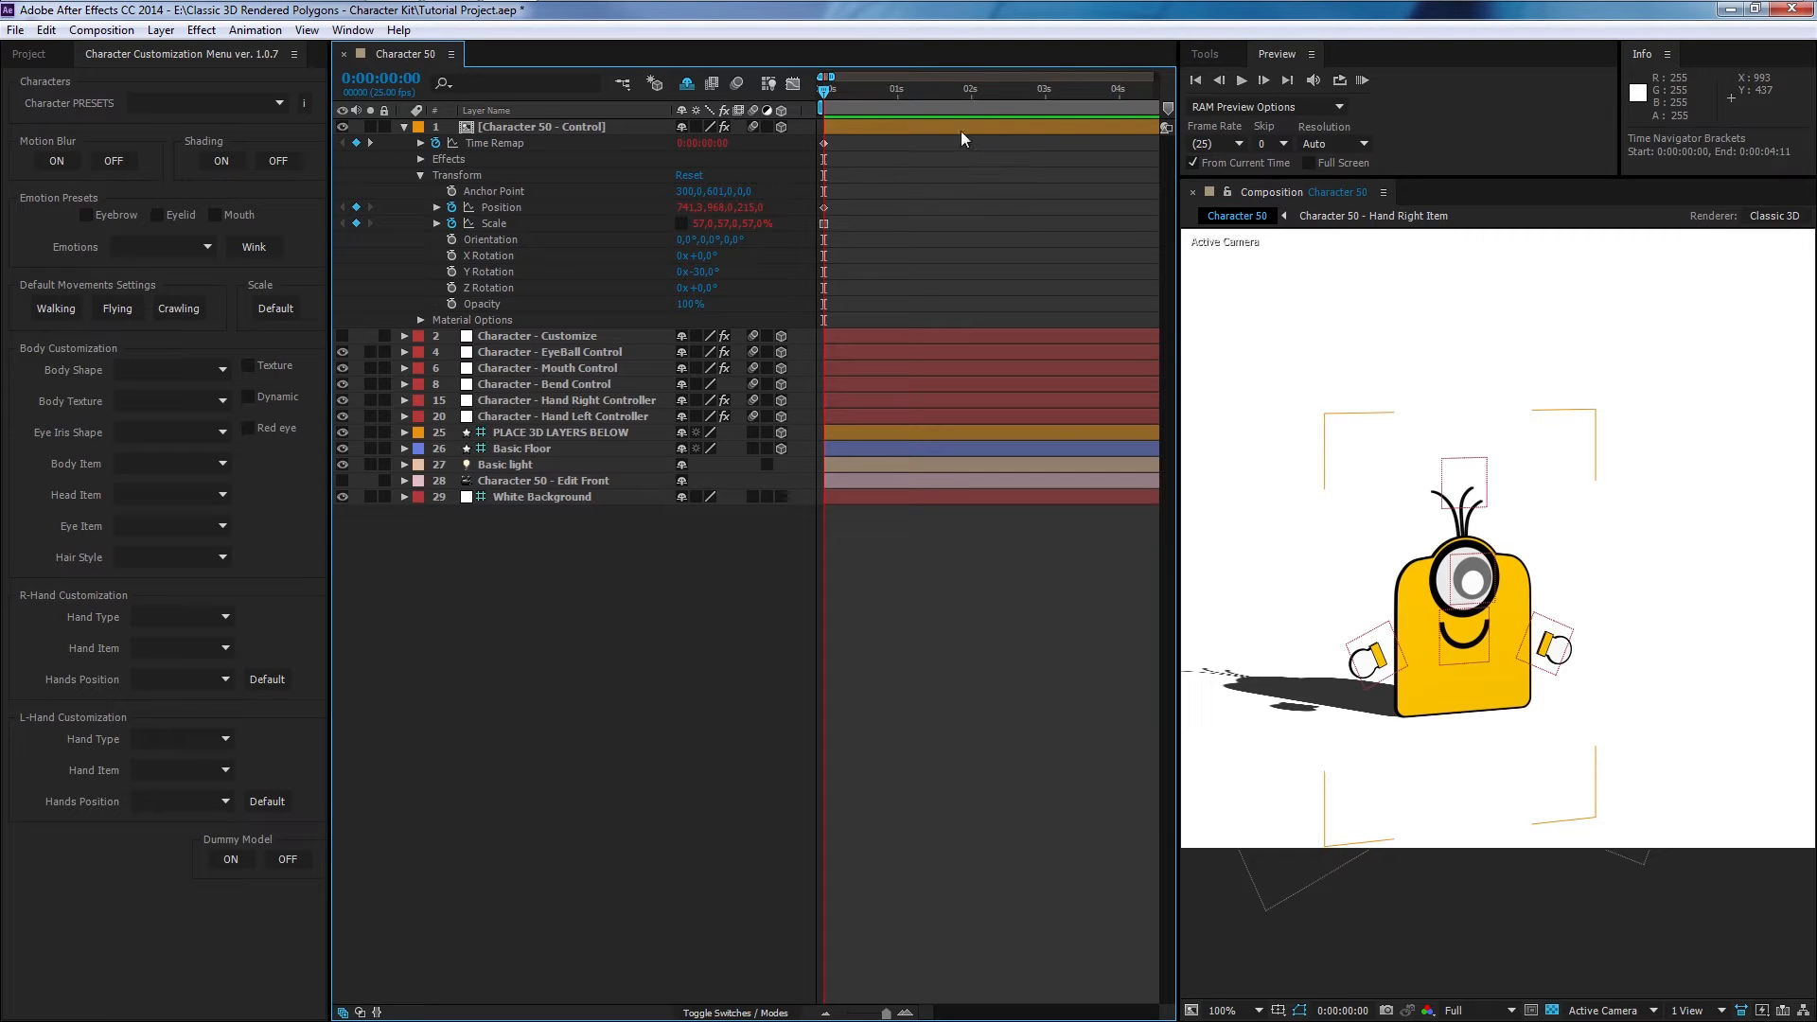
{"action": "left_click", "coordinate": [970, 89]}
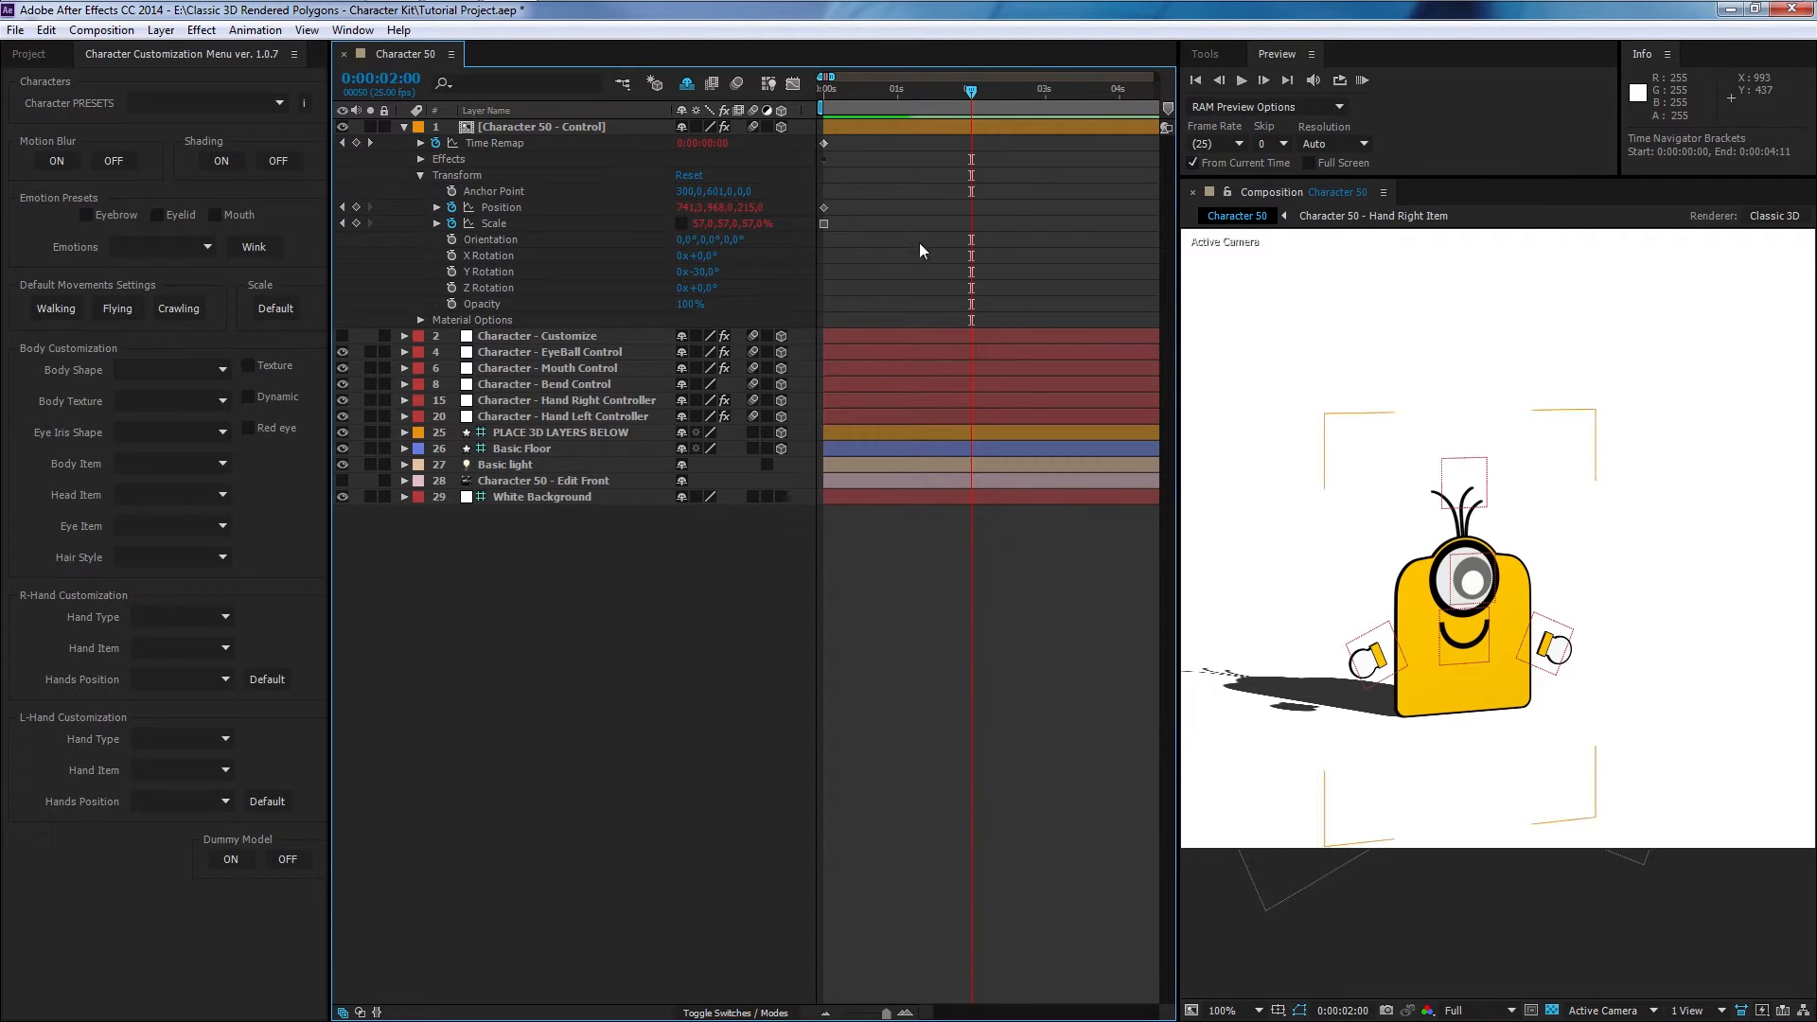
{"action": "key", "text": "equal"}
{"action": "left_click_drag", "start_coordinate": [1541, 608], "coordinate": [1417, 585]}
{"action": "scroll", "coordinate": [1421, 520], "scroll_direction": "down", "scroll_amount": 1}
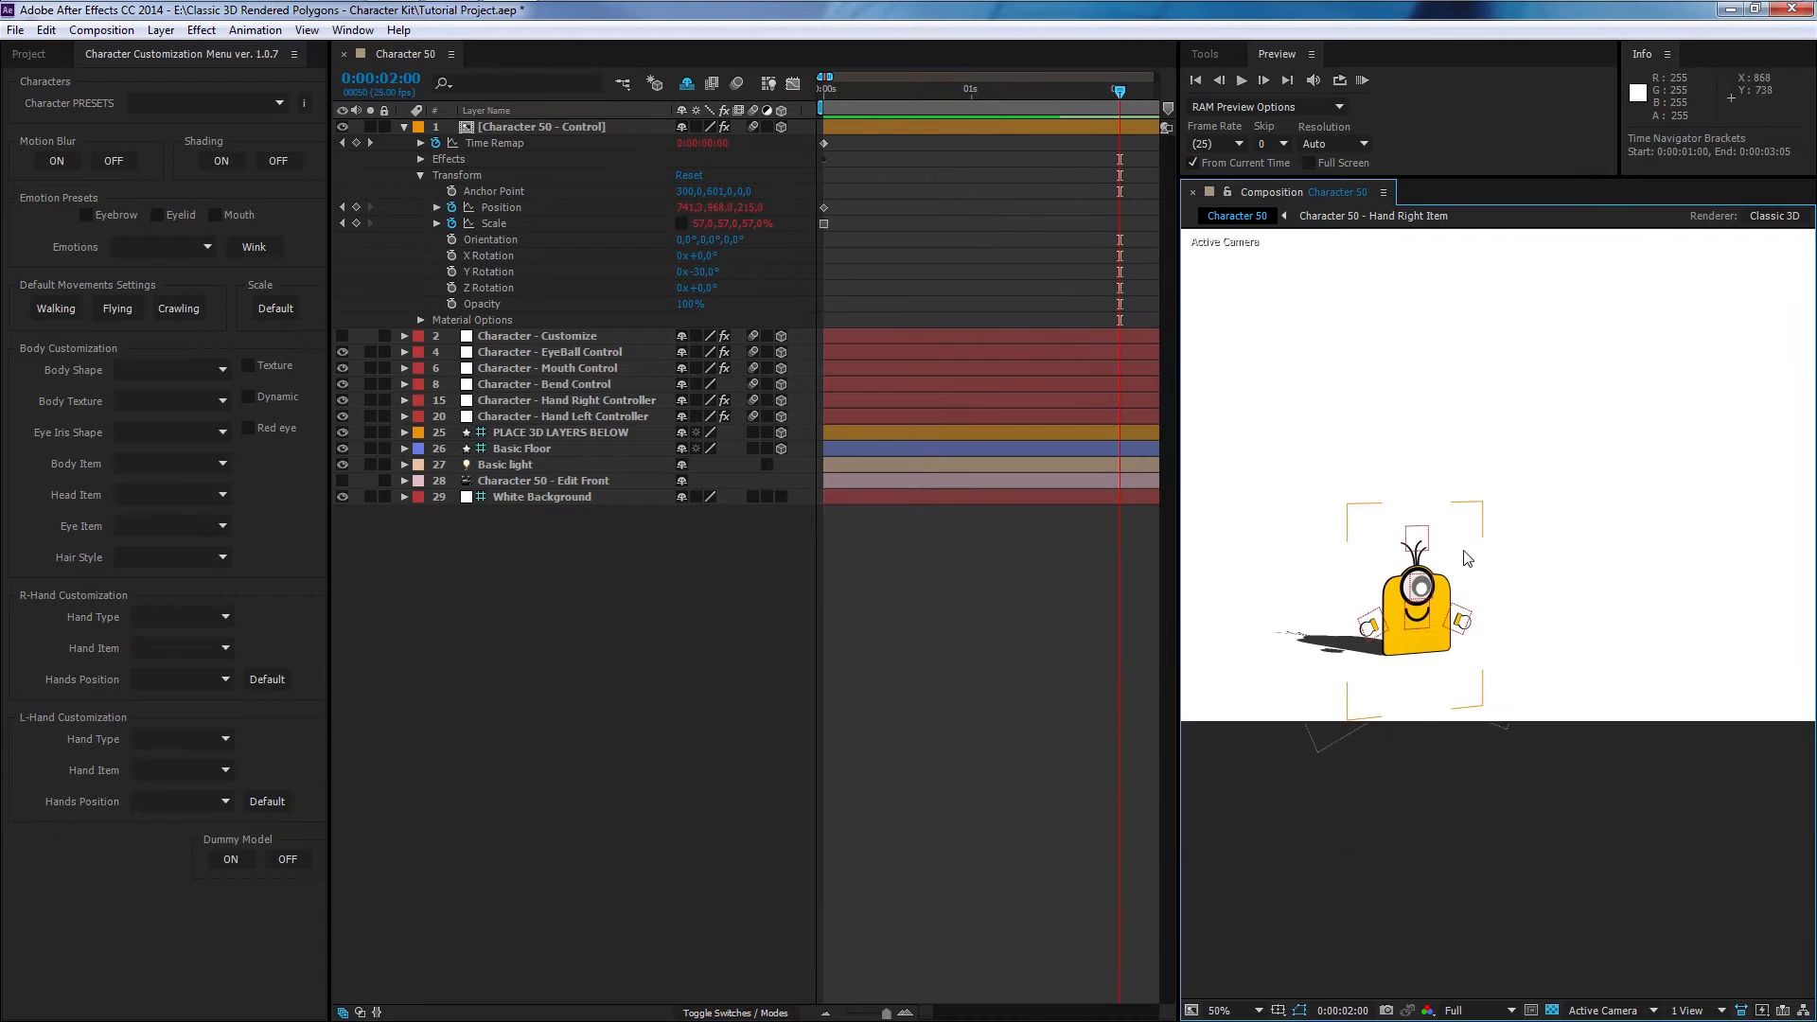
{"action": "left_click", "coordinate": [1440, 620]}
{"action": "left_click_drag", "start_coordinate": [1410, 659], "coordinate": [1579, 672]}
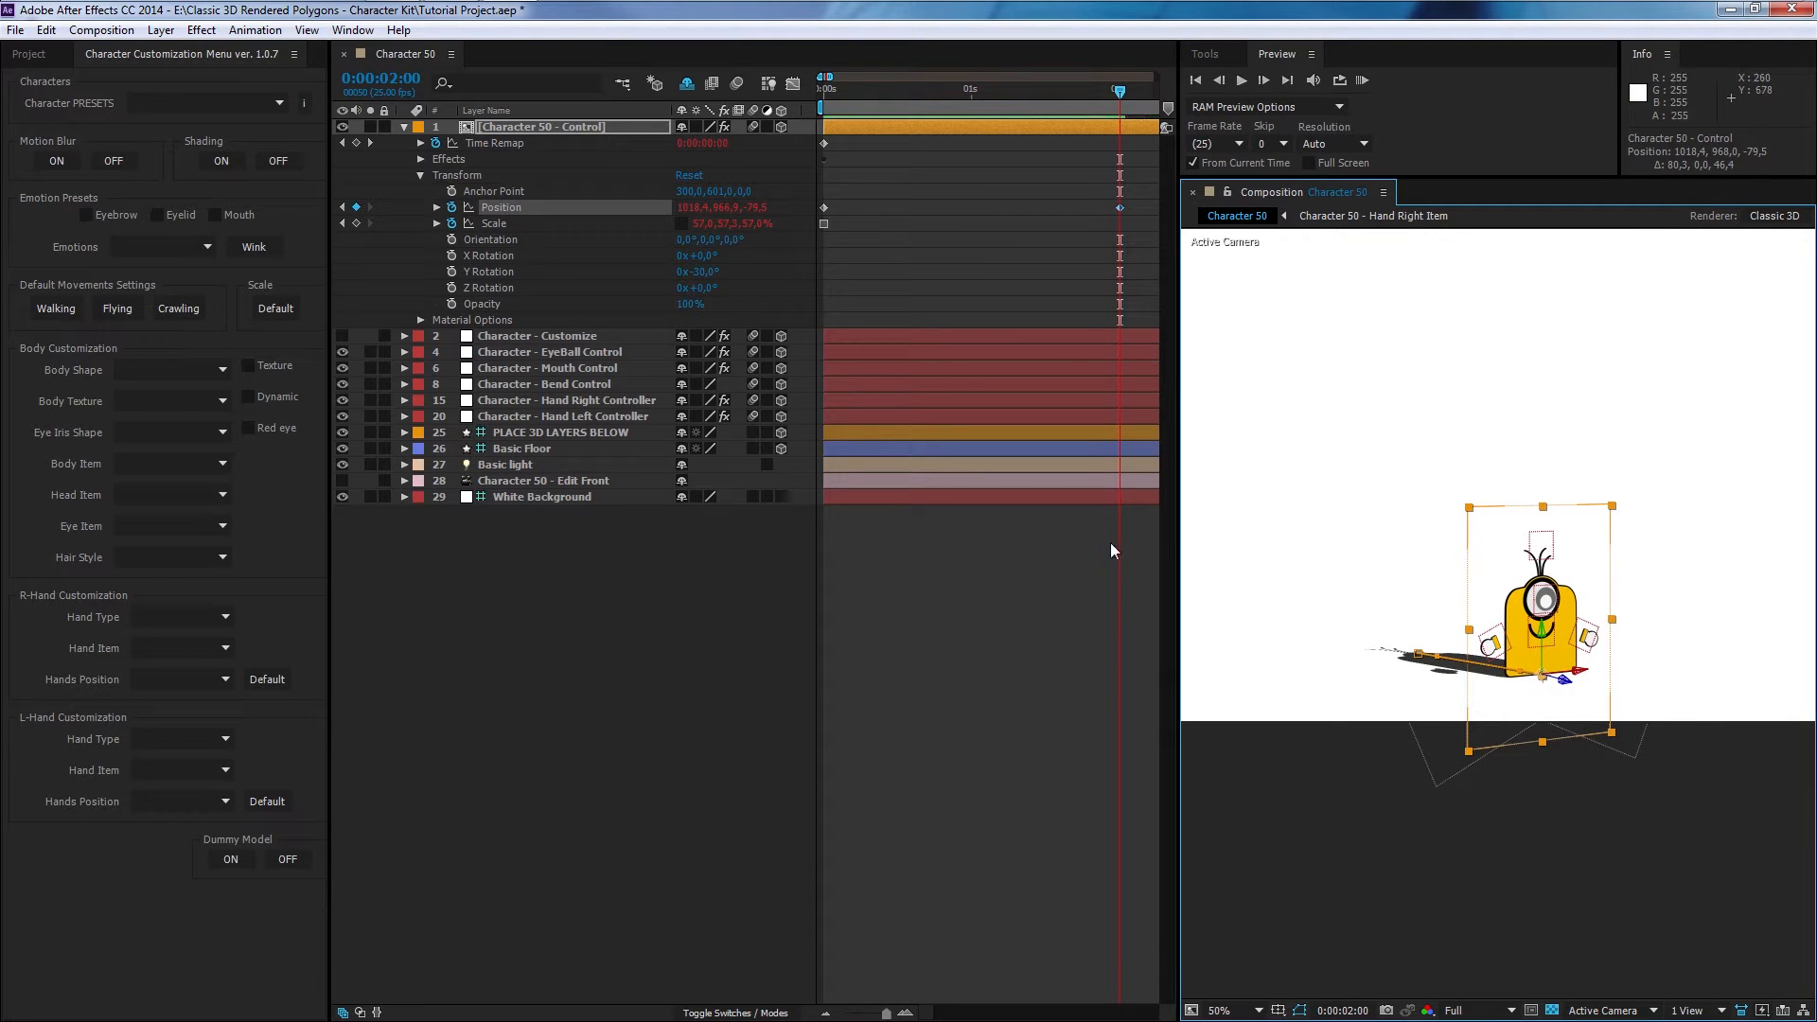
- Preview the animation from the start and return the time indicator to the beginning
{"action": "left_click", "coordinate": [1012, 603]}
{"action": "left_click", "coordinate": [821, 92]}
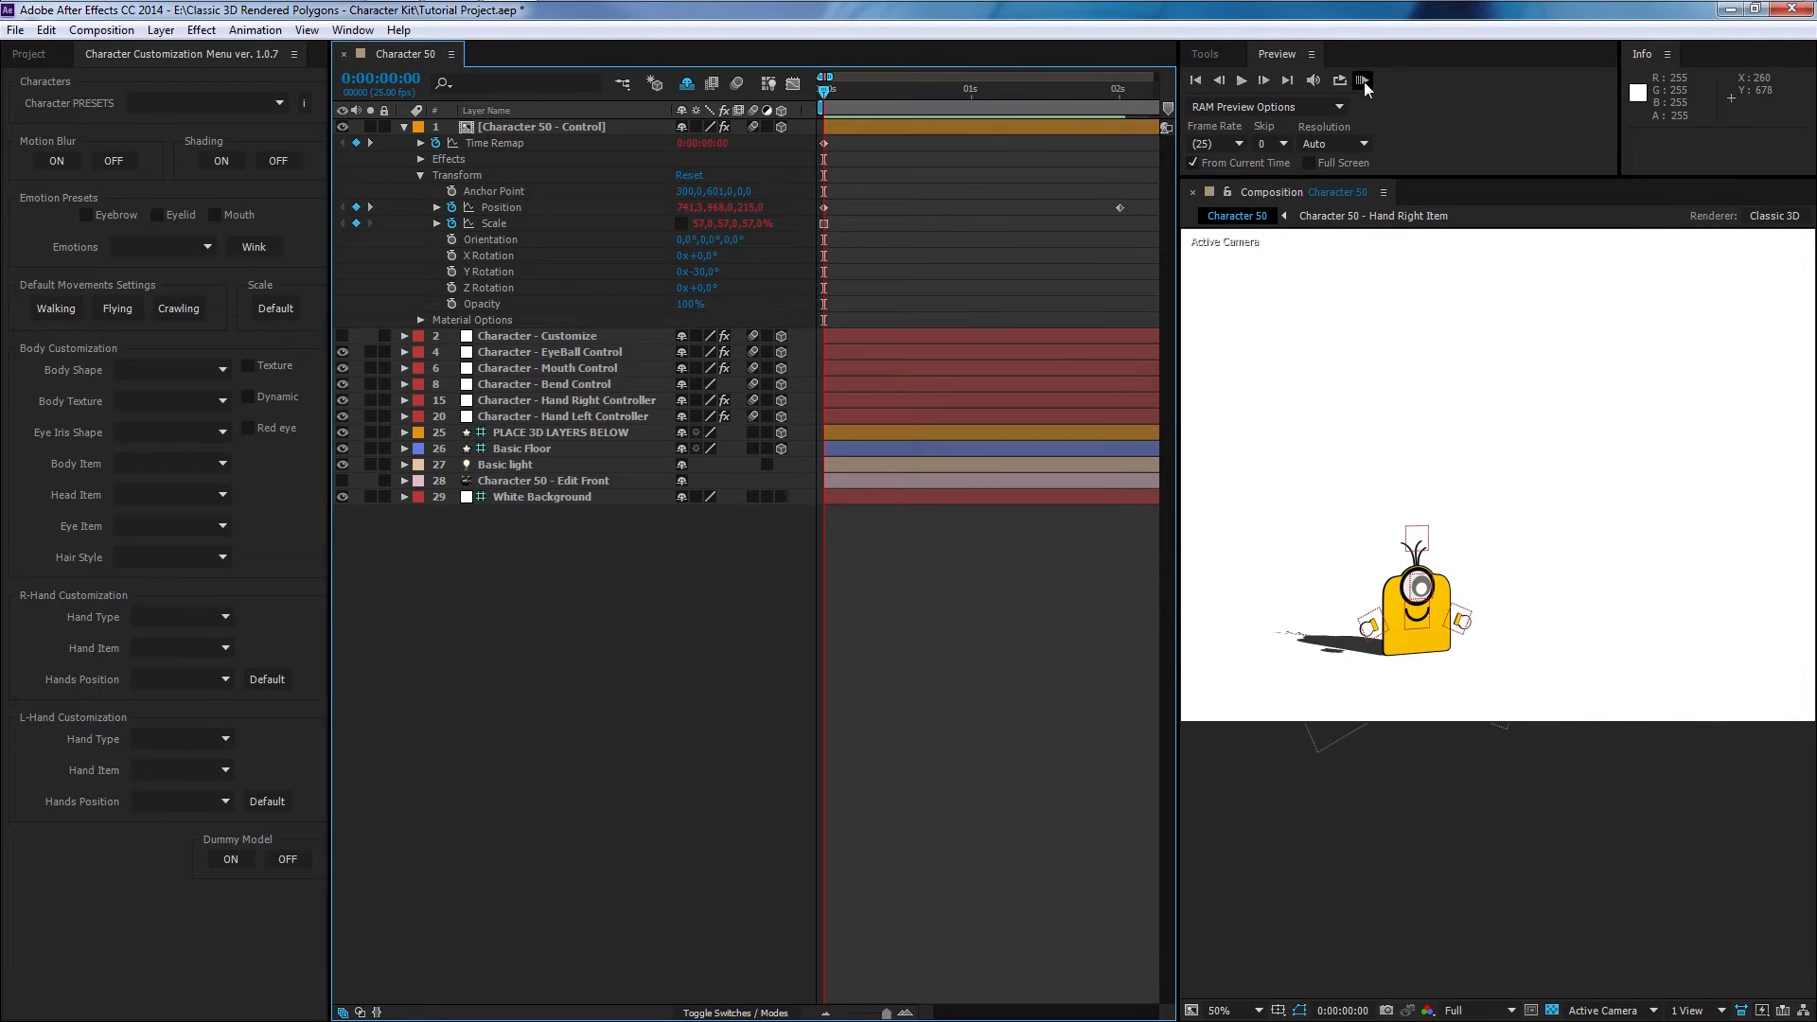
{"action": "left_click", "coordinate": [1365, 82]}
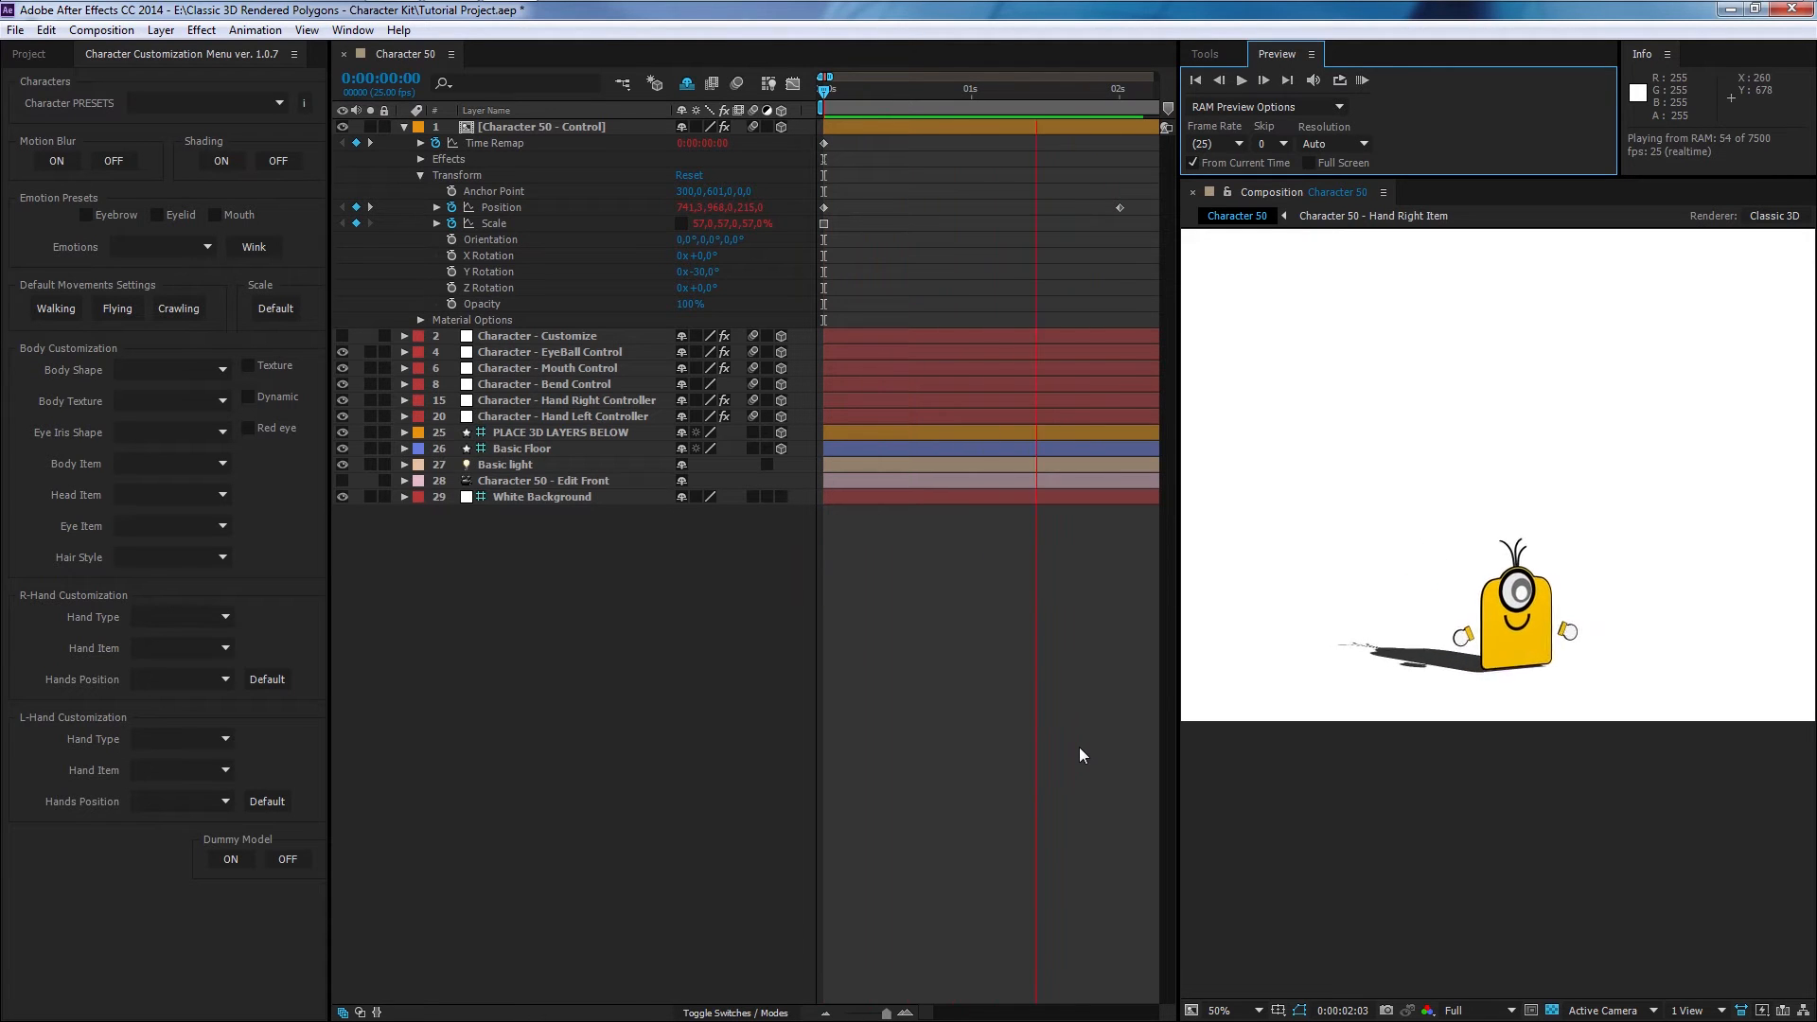
{"action": "key", "text": "space"}
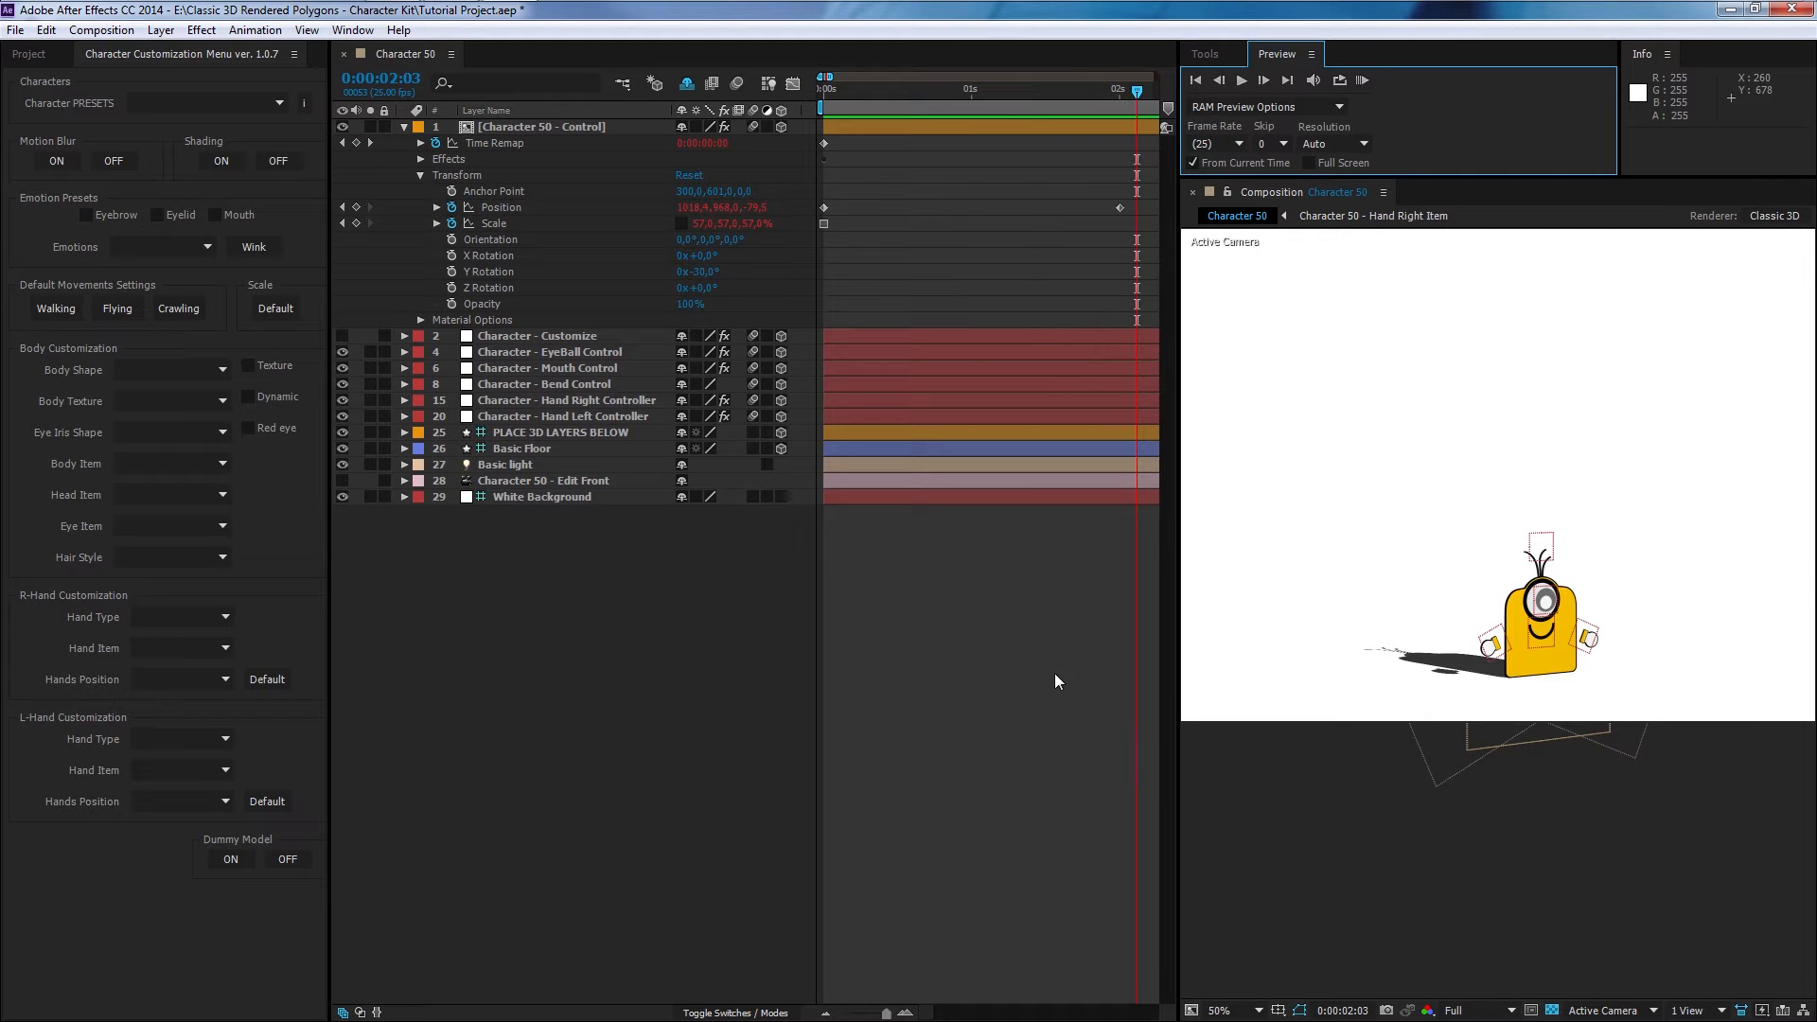
{"action": "left_click", "coordinate": [826, 93]}
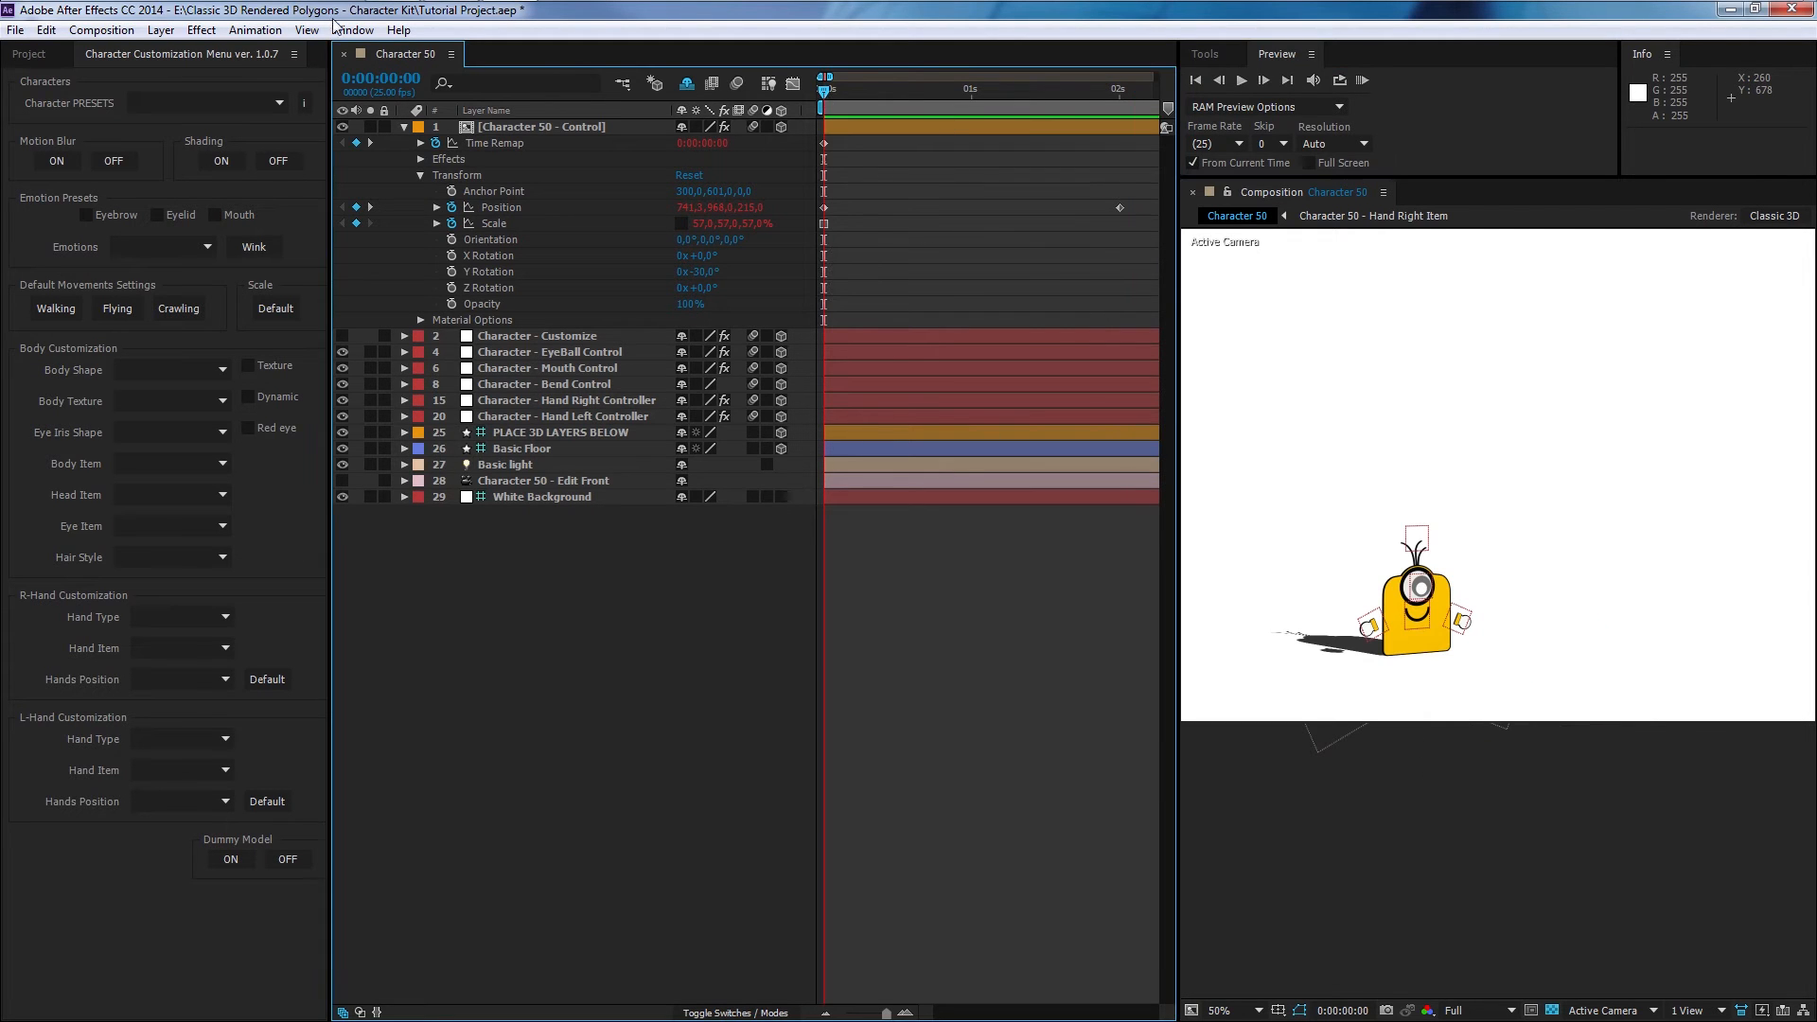
- Apply the 51 Worker Driller character preset and preview it from the start
{"action": "left_click", "coordinate": [269, 98]}
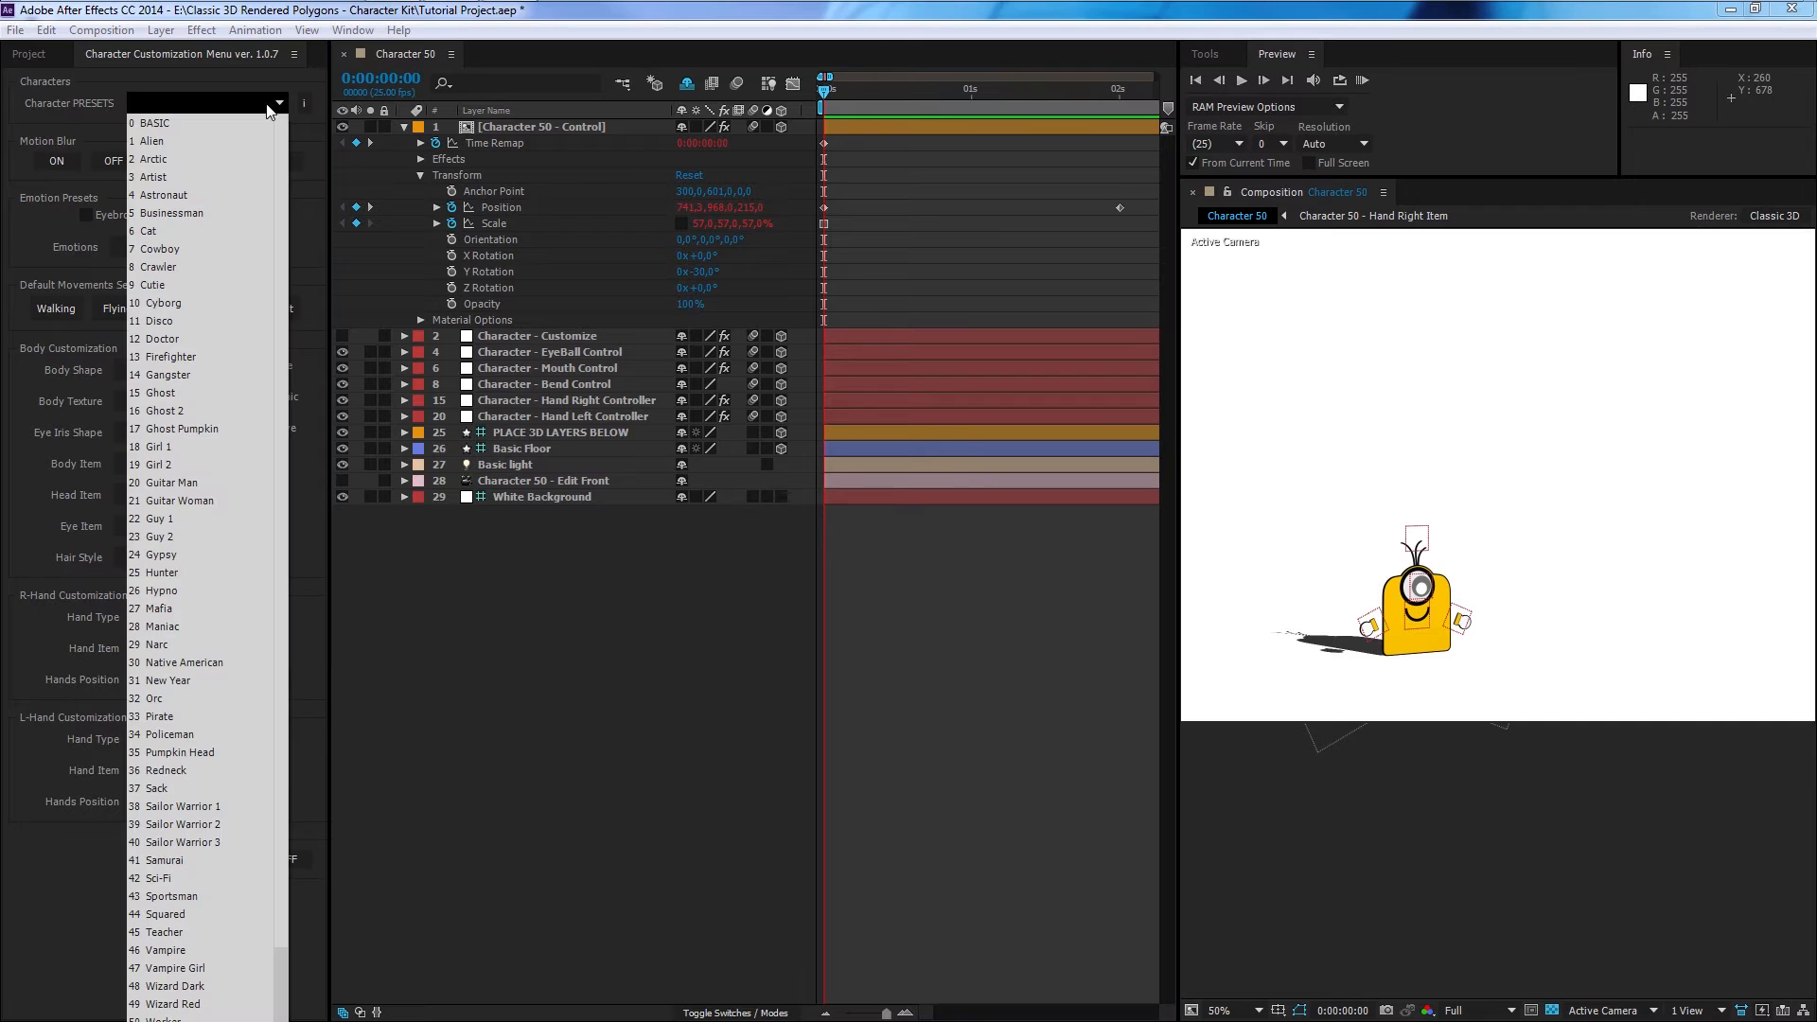
{"action": "scroll", "coordinate": [284, 935], "scroll_direction": "down", "scroll_amount": 3}
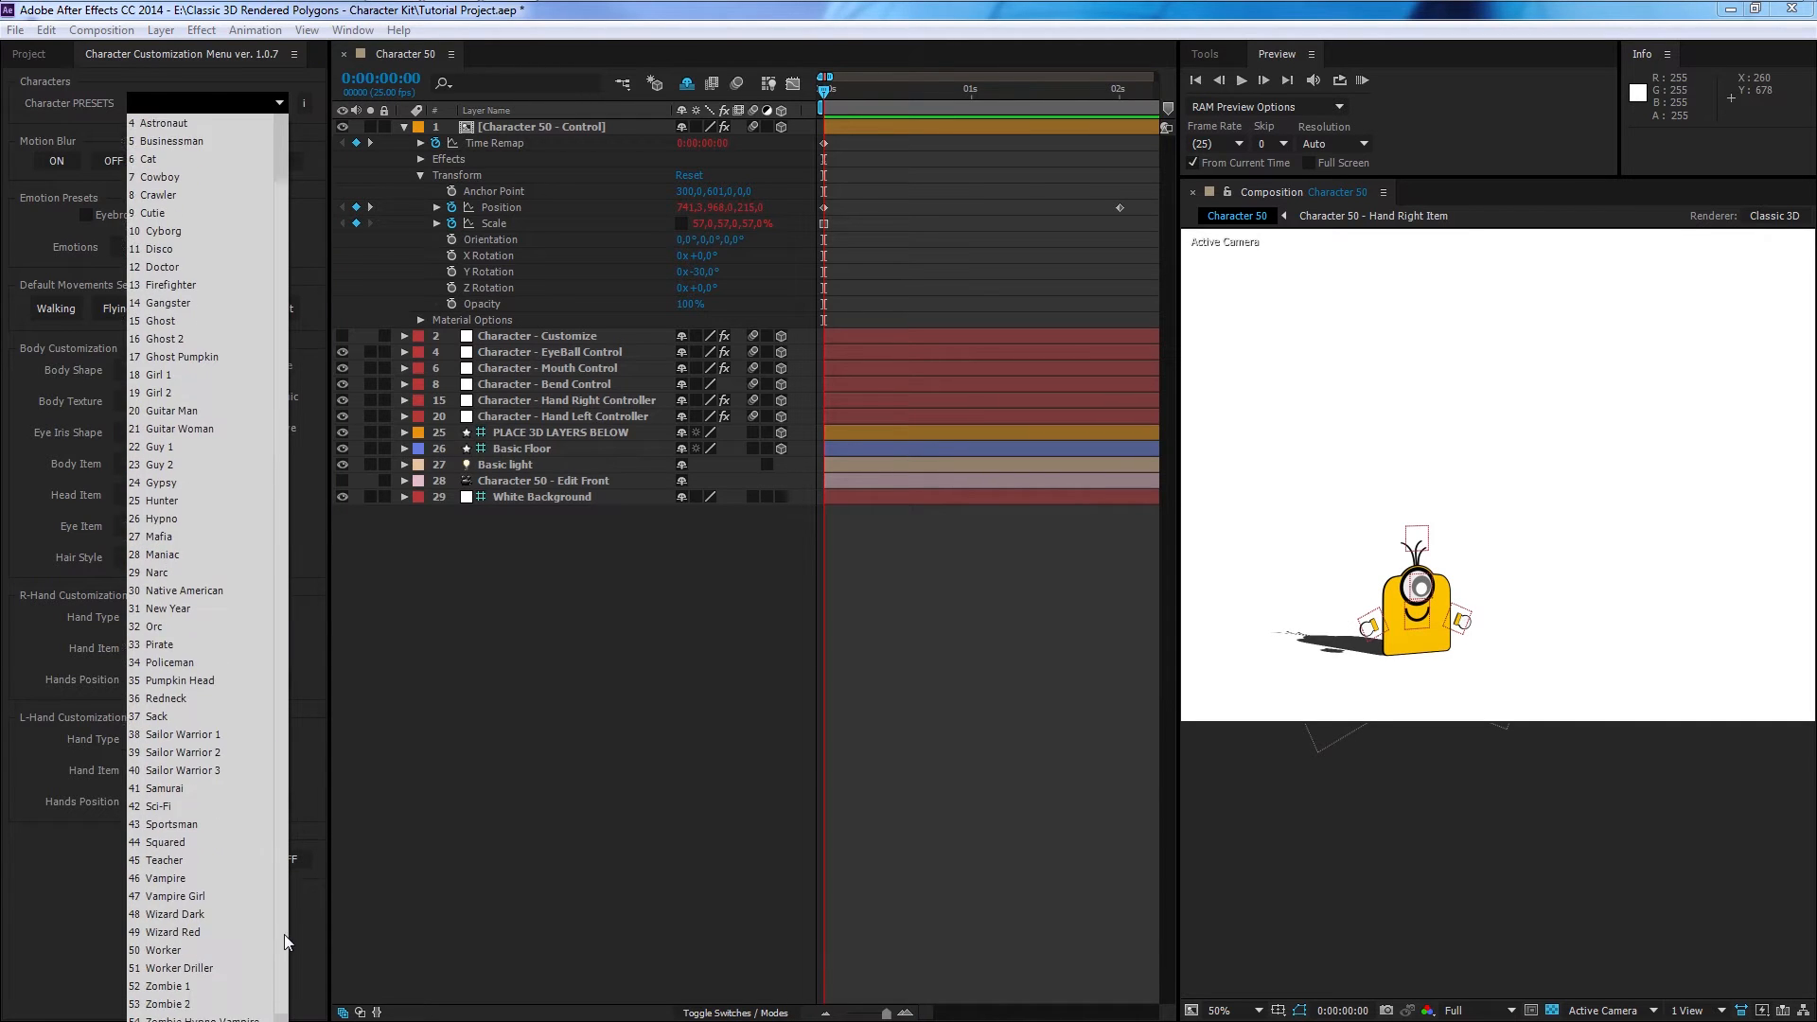
{"action": "left_click", "coordinate": [214, 962]}
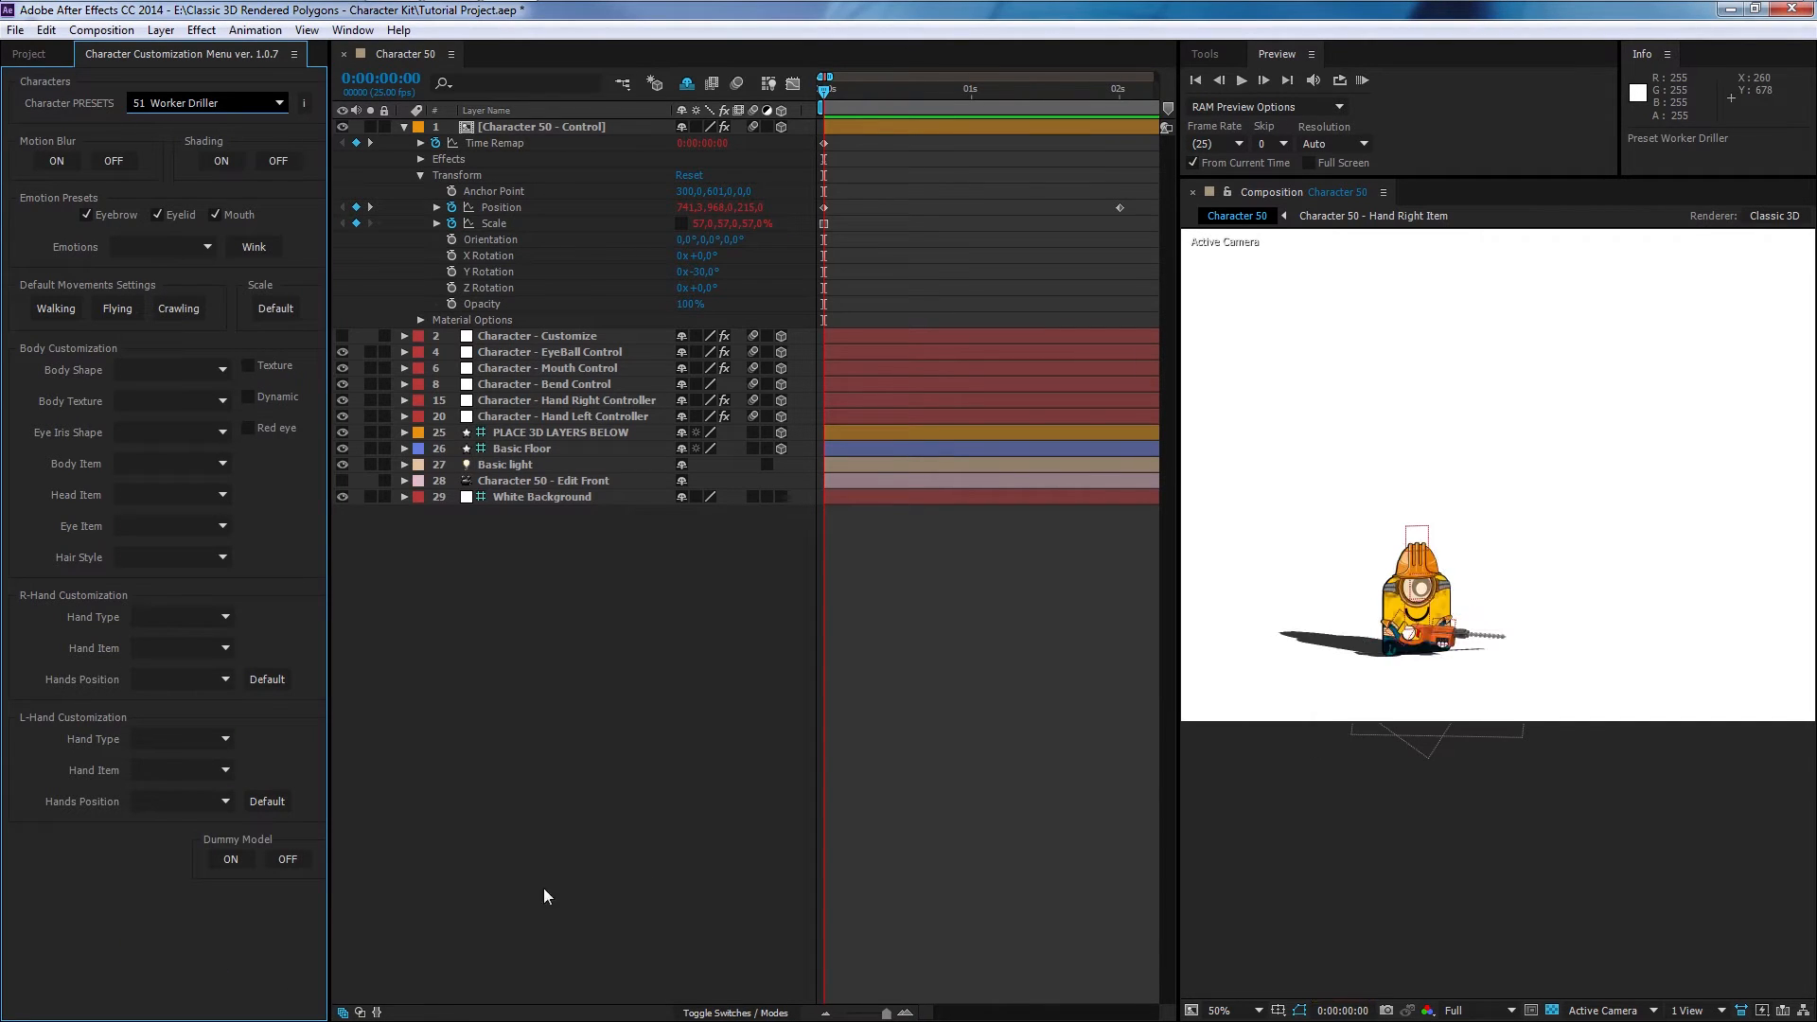
{"action": "left_click", "coordinate": [1361, 80]}
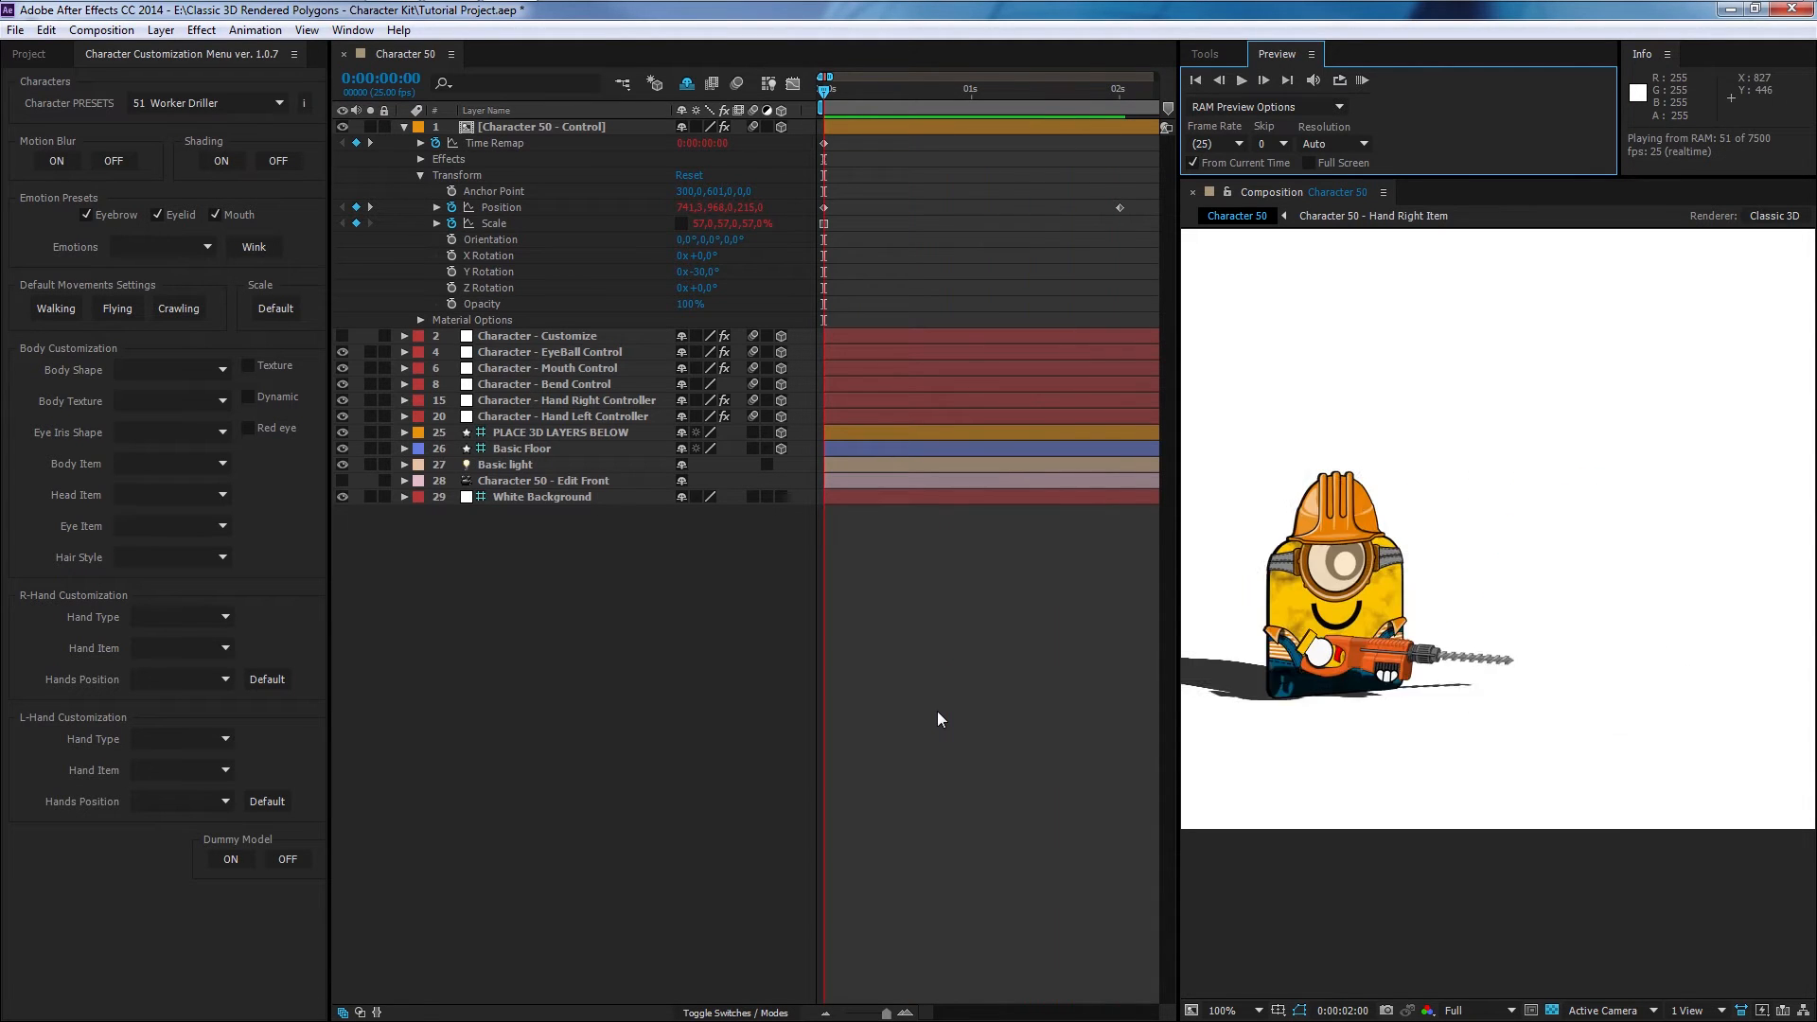
{"action": "left_click_drag", "start_coordinate": [853, 91], "coordinate": [815, 96]}
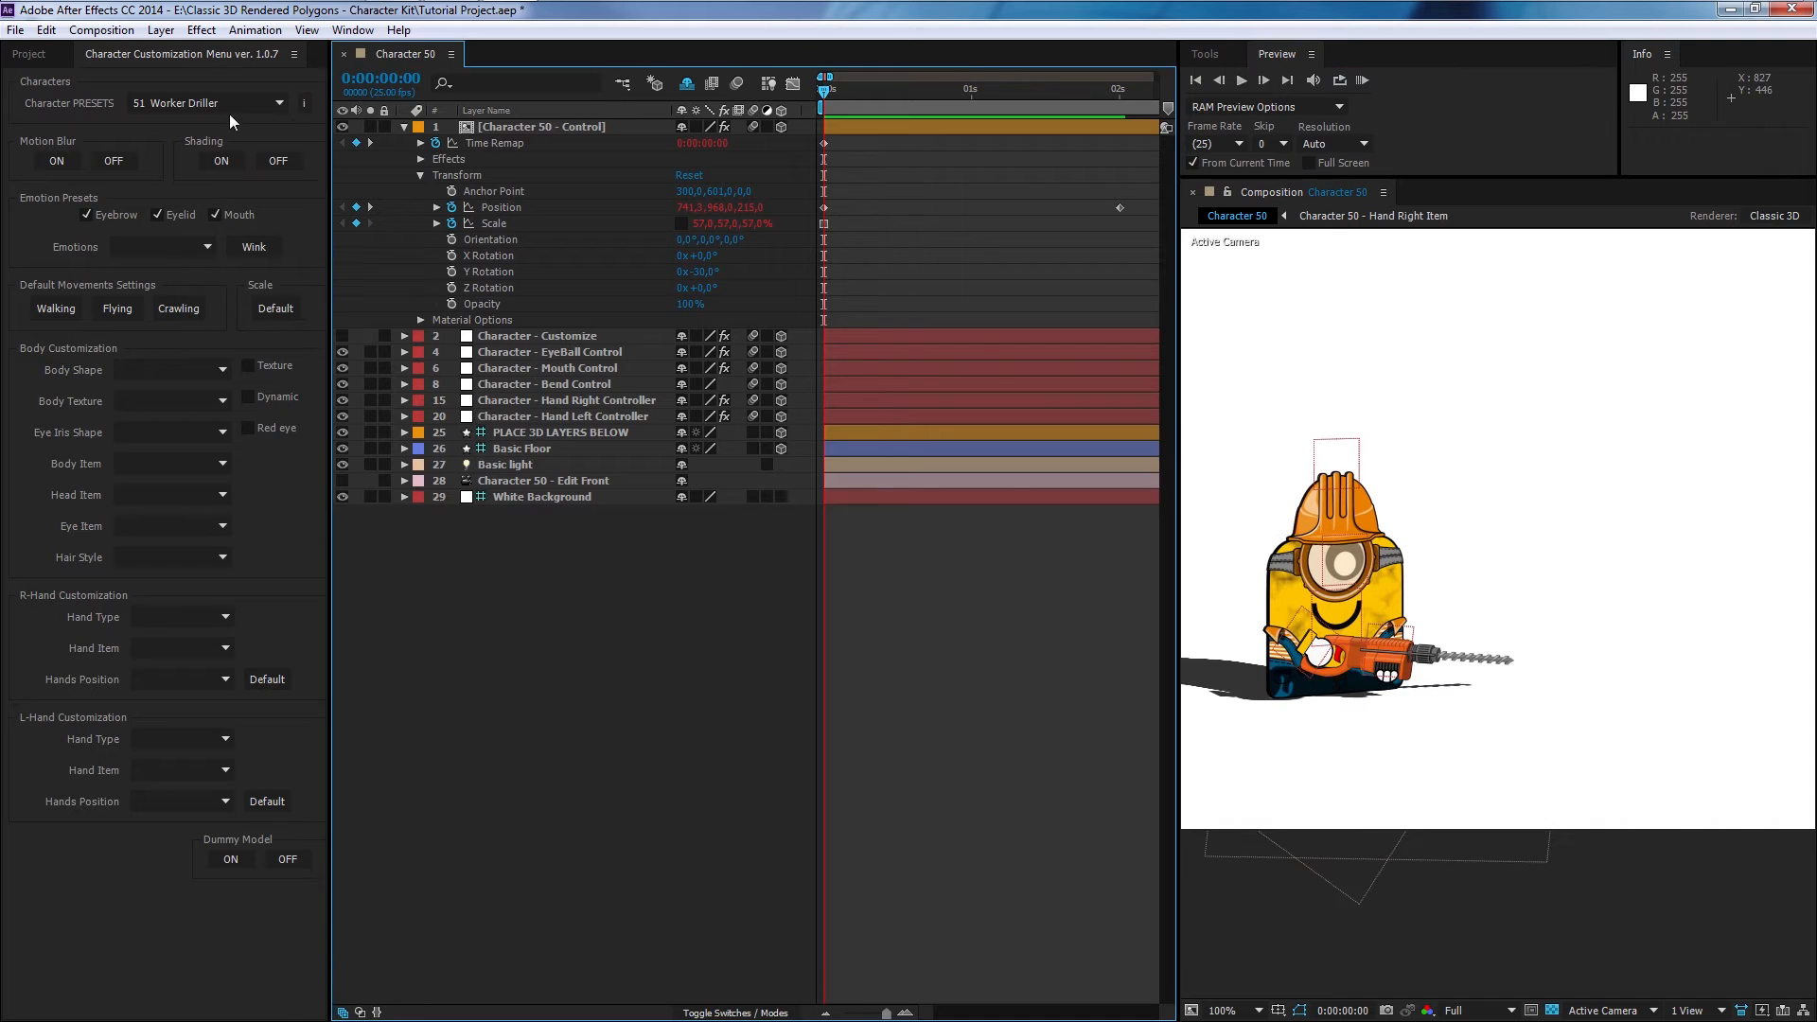
- Set the character preset back to 0 BASIC
{"action": "left_click", "coordinate": [229, 104]}
{"action": "scroll", "coordinate": [277, 217], "scroll_direction": "up", "scroll_amount": 5}
{"action": "left_click", "coordinate": [228, 123]}
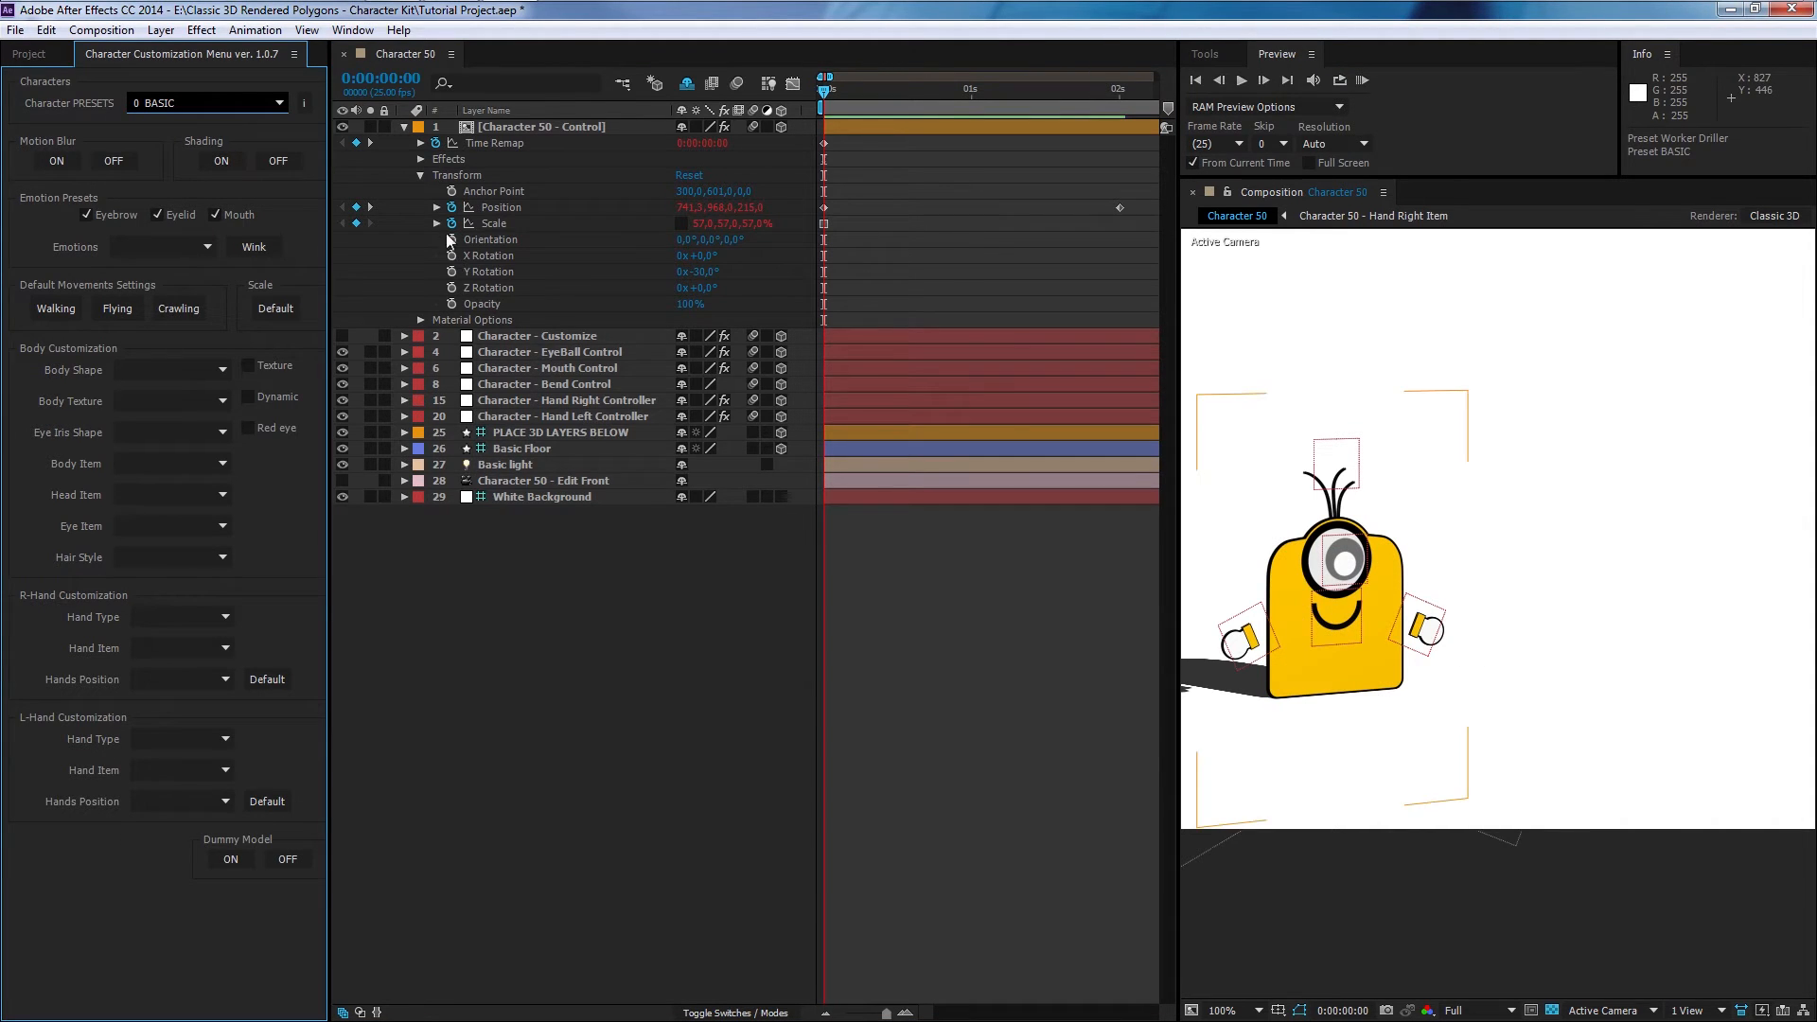
- Expand the Position property to examine its expression and the layer's keyframes and motion path
{"action": "left_click", "coordinate": [435, 208]}
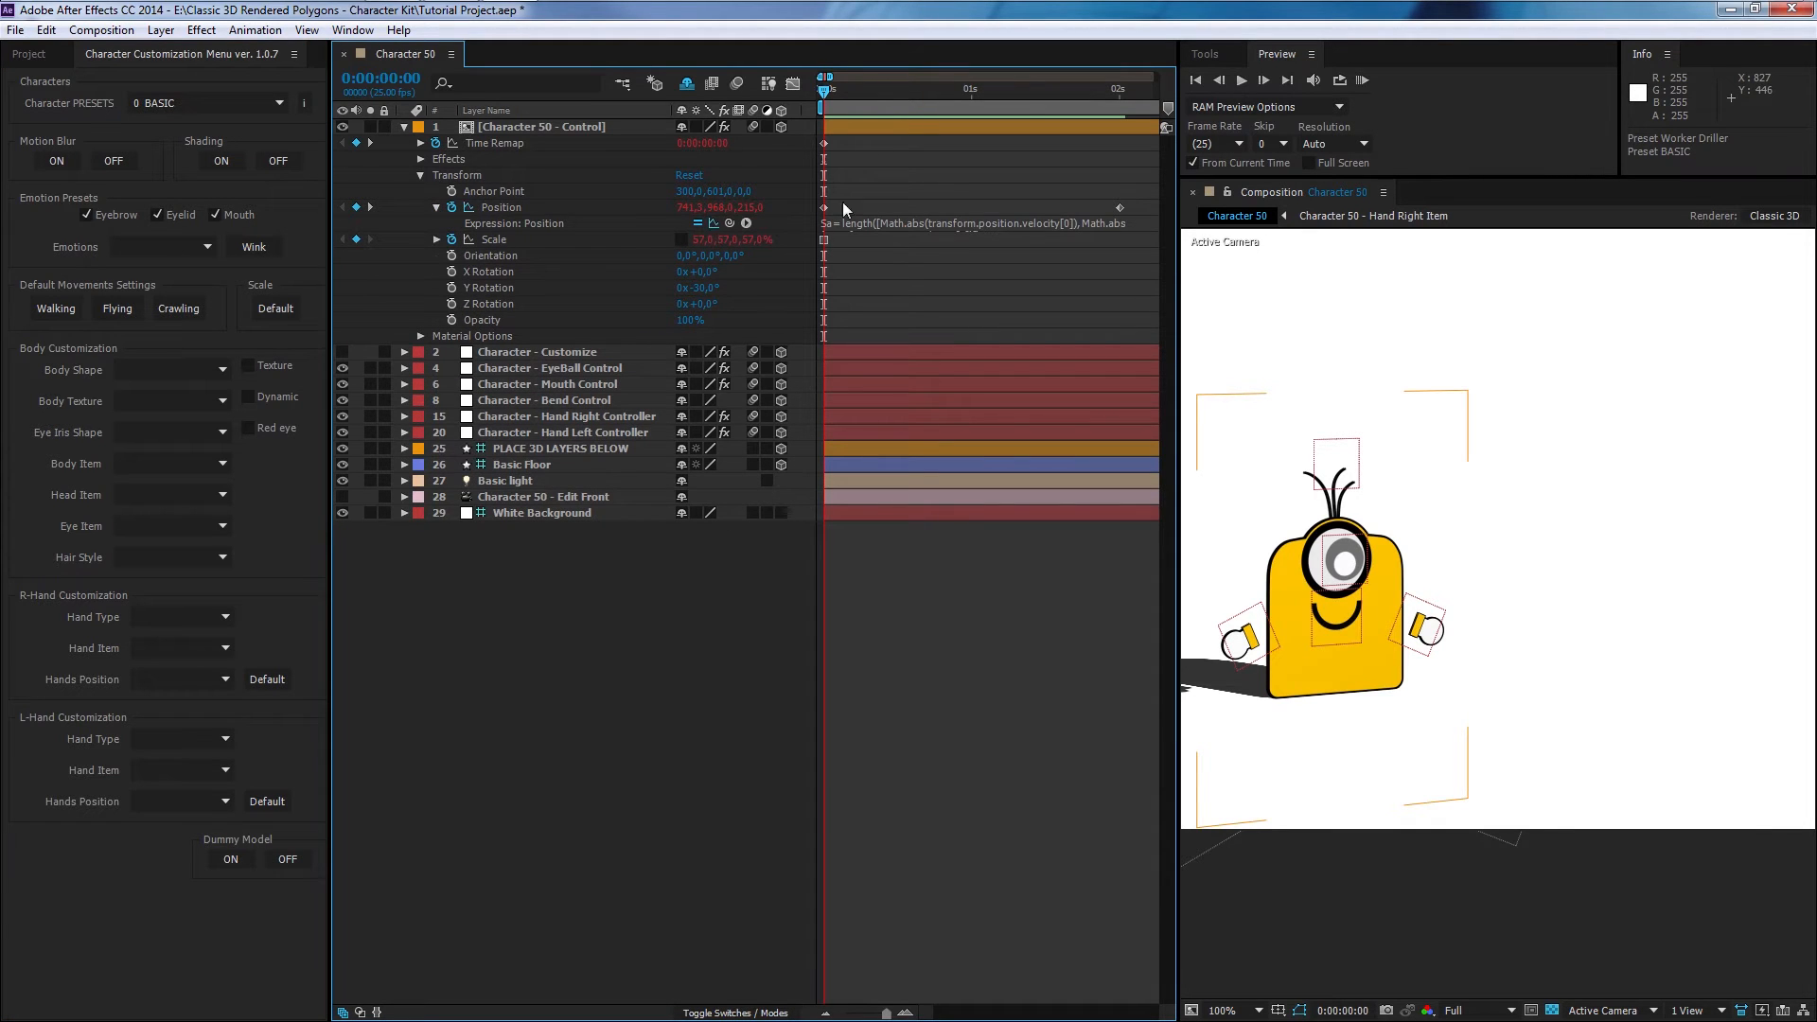
{"action": "left_click", "coordinate": [894, 127]}
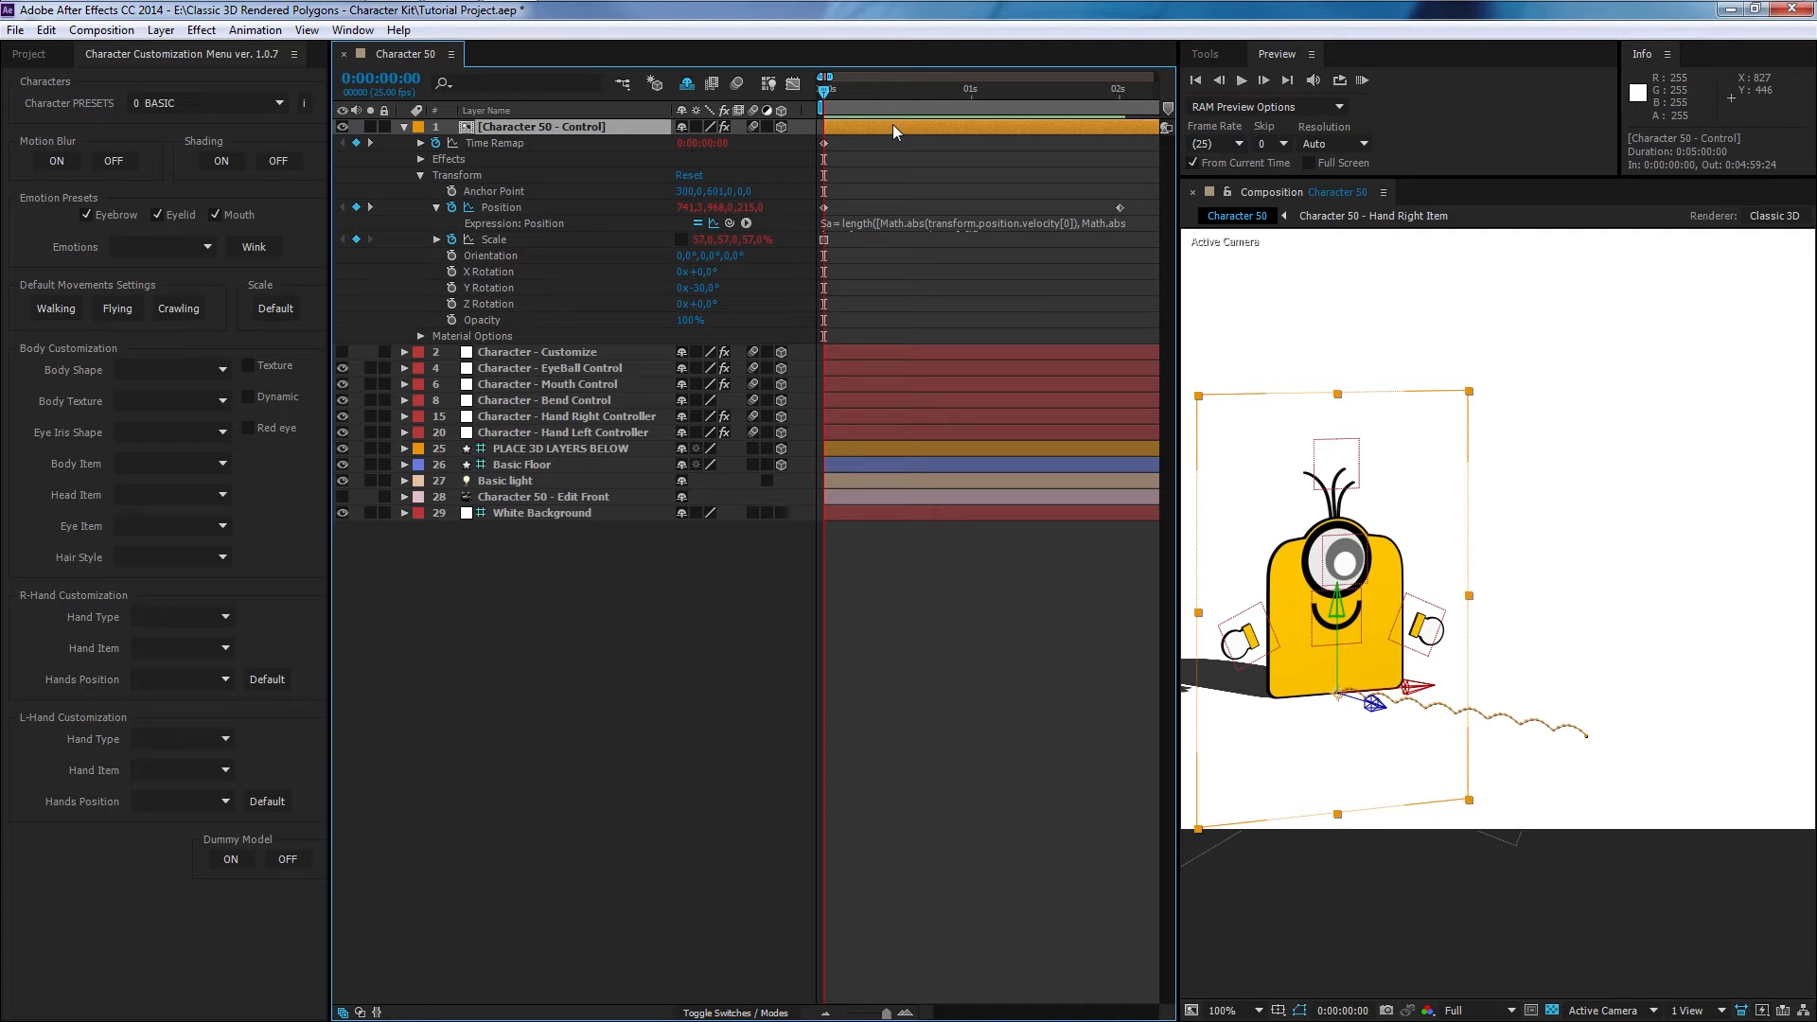
{"action": "left_click_drag", "start_coordinate": [1138, 189], "coordinate": [808, 225]}
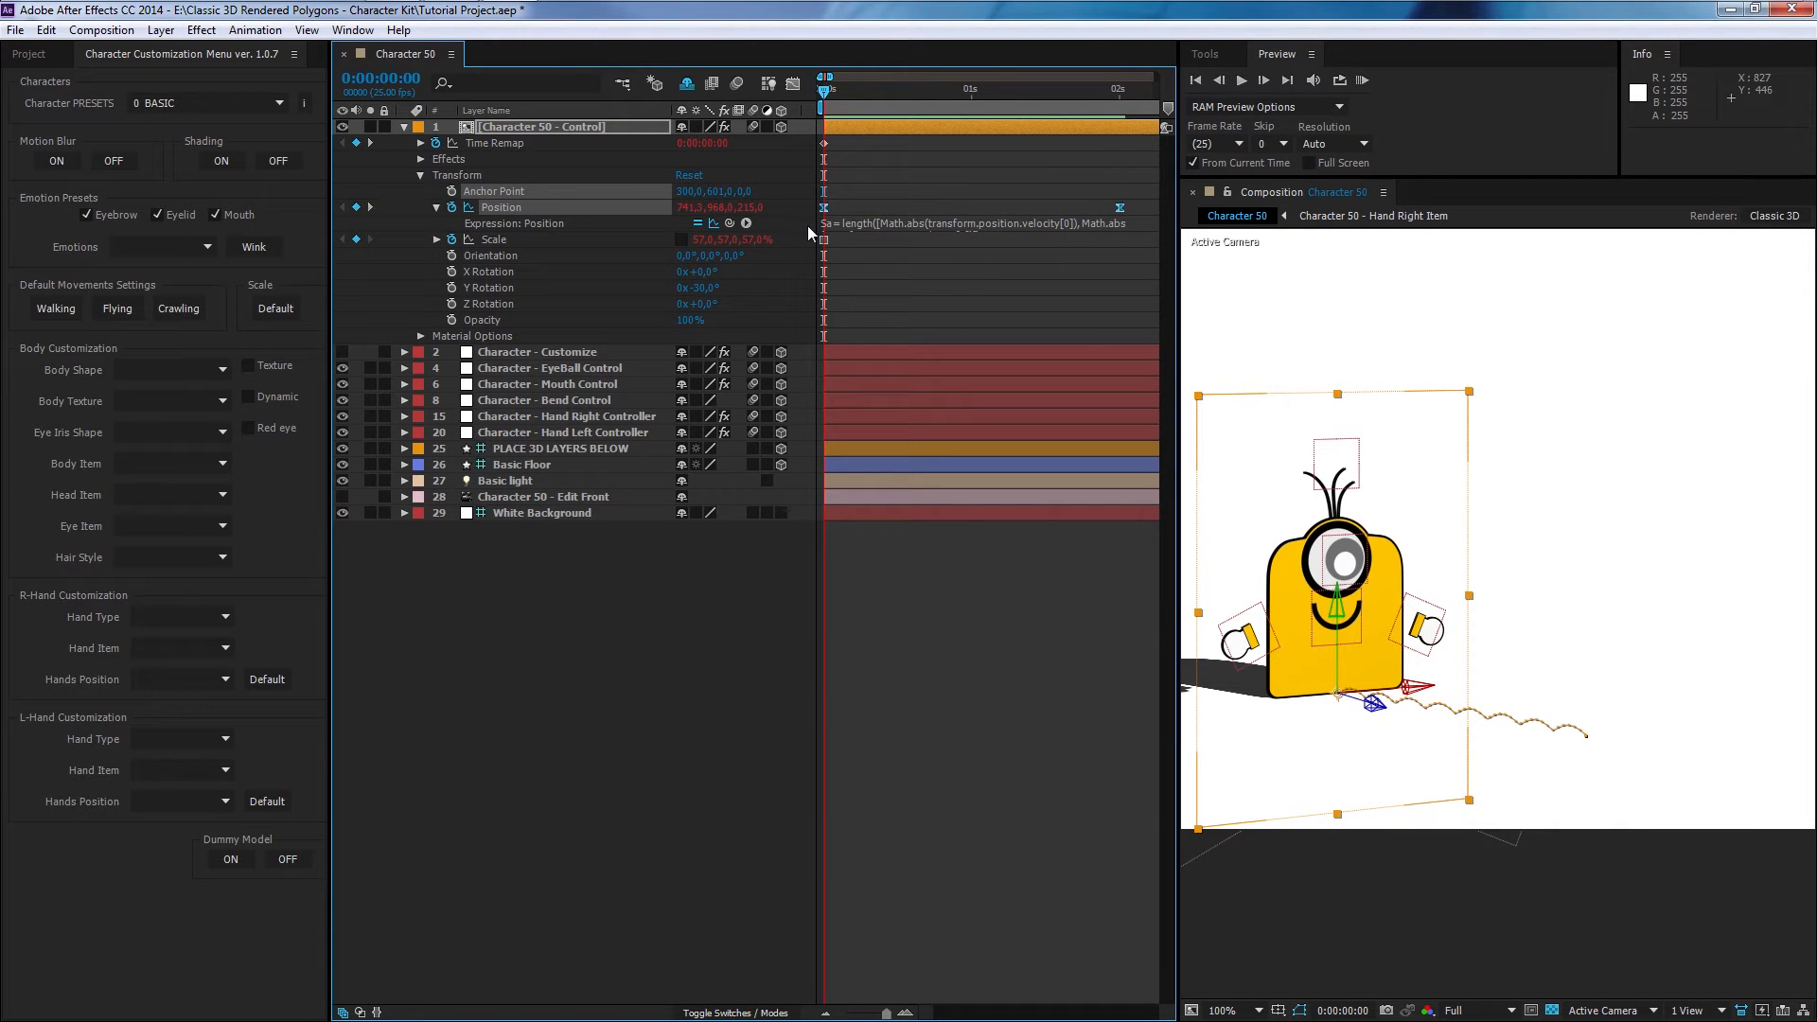
{"action": "left_click", "coordinate": [962, 547]}
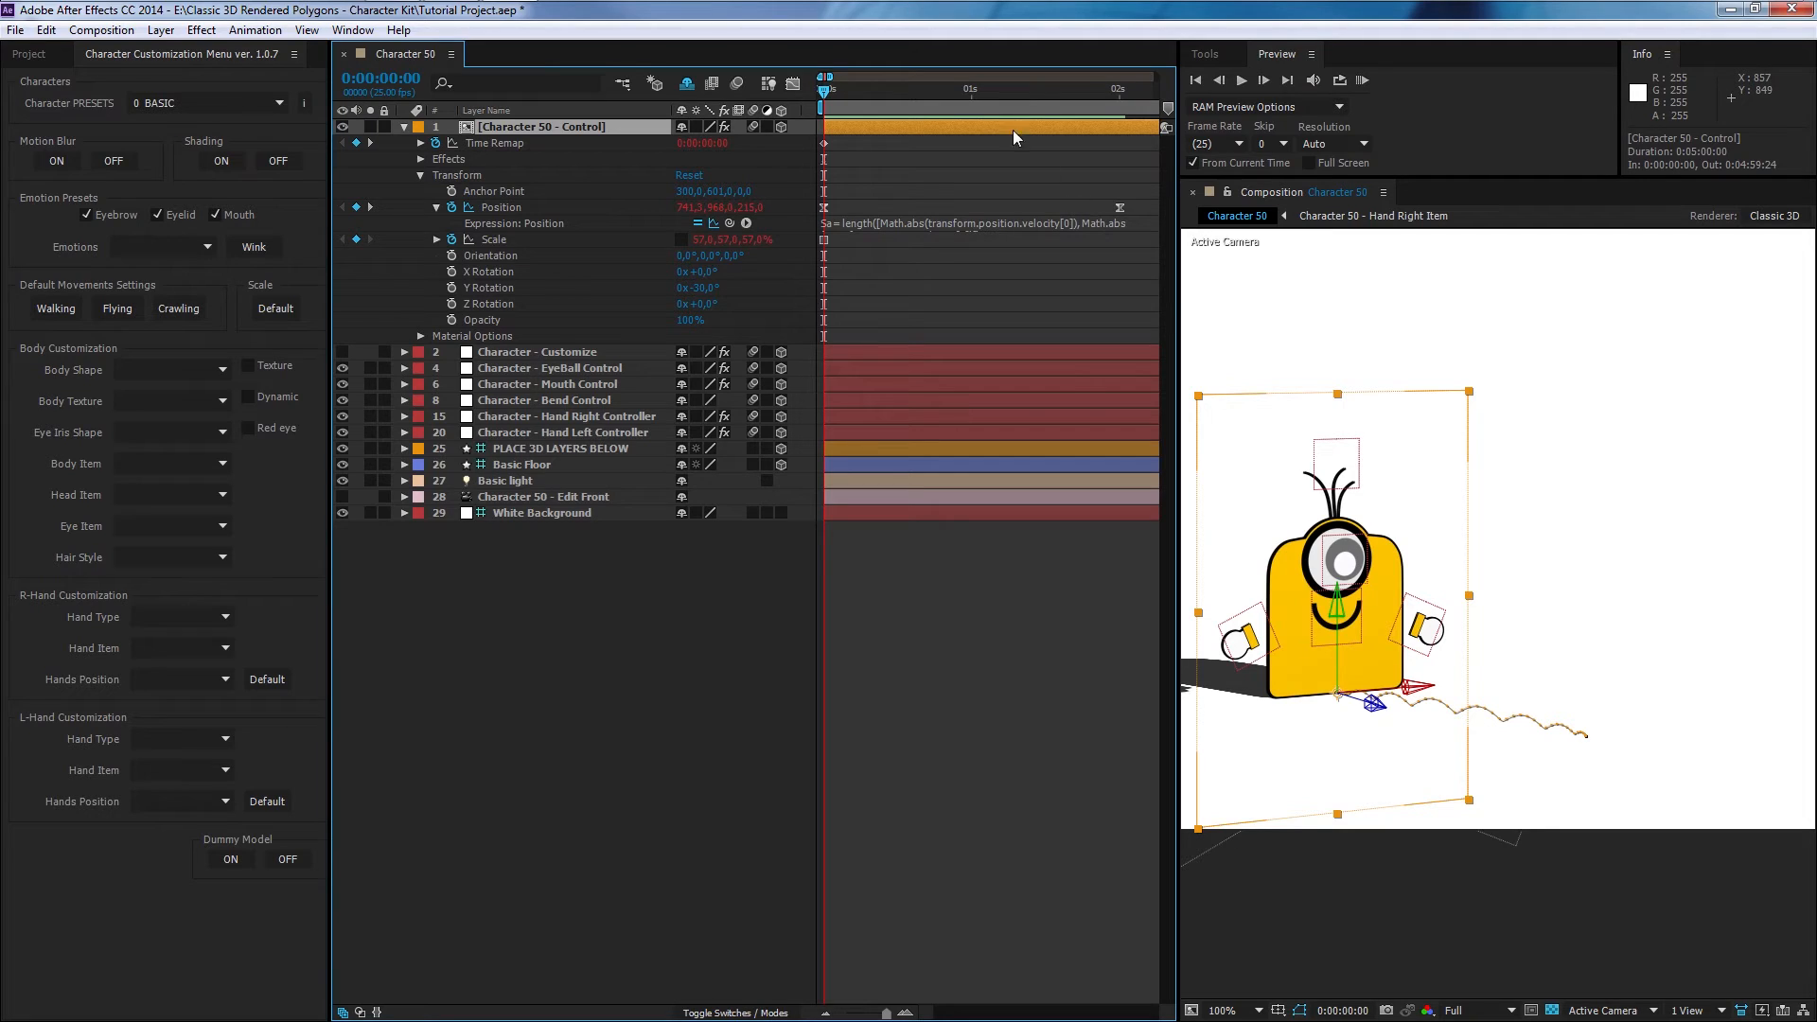
- Try moving the second Position keyframe to 1 second, preview it, and undo the keyframe move
{"action": "left_click", "coordinate": [1120, 208]}
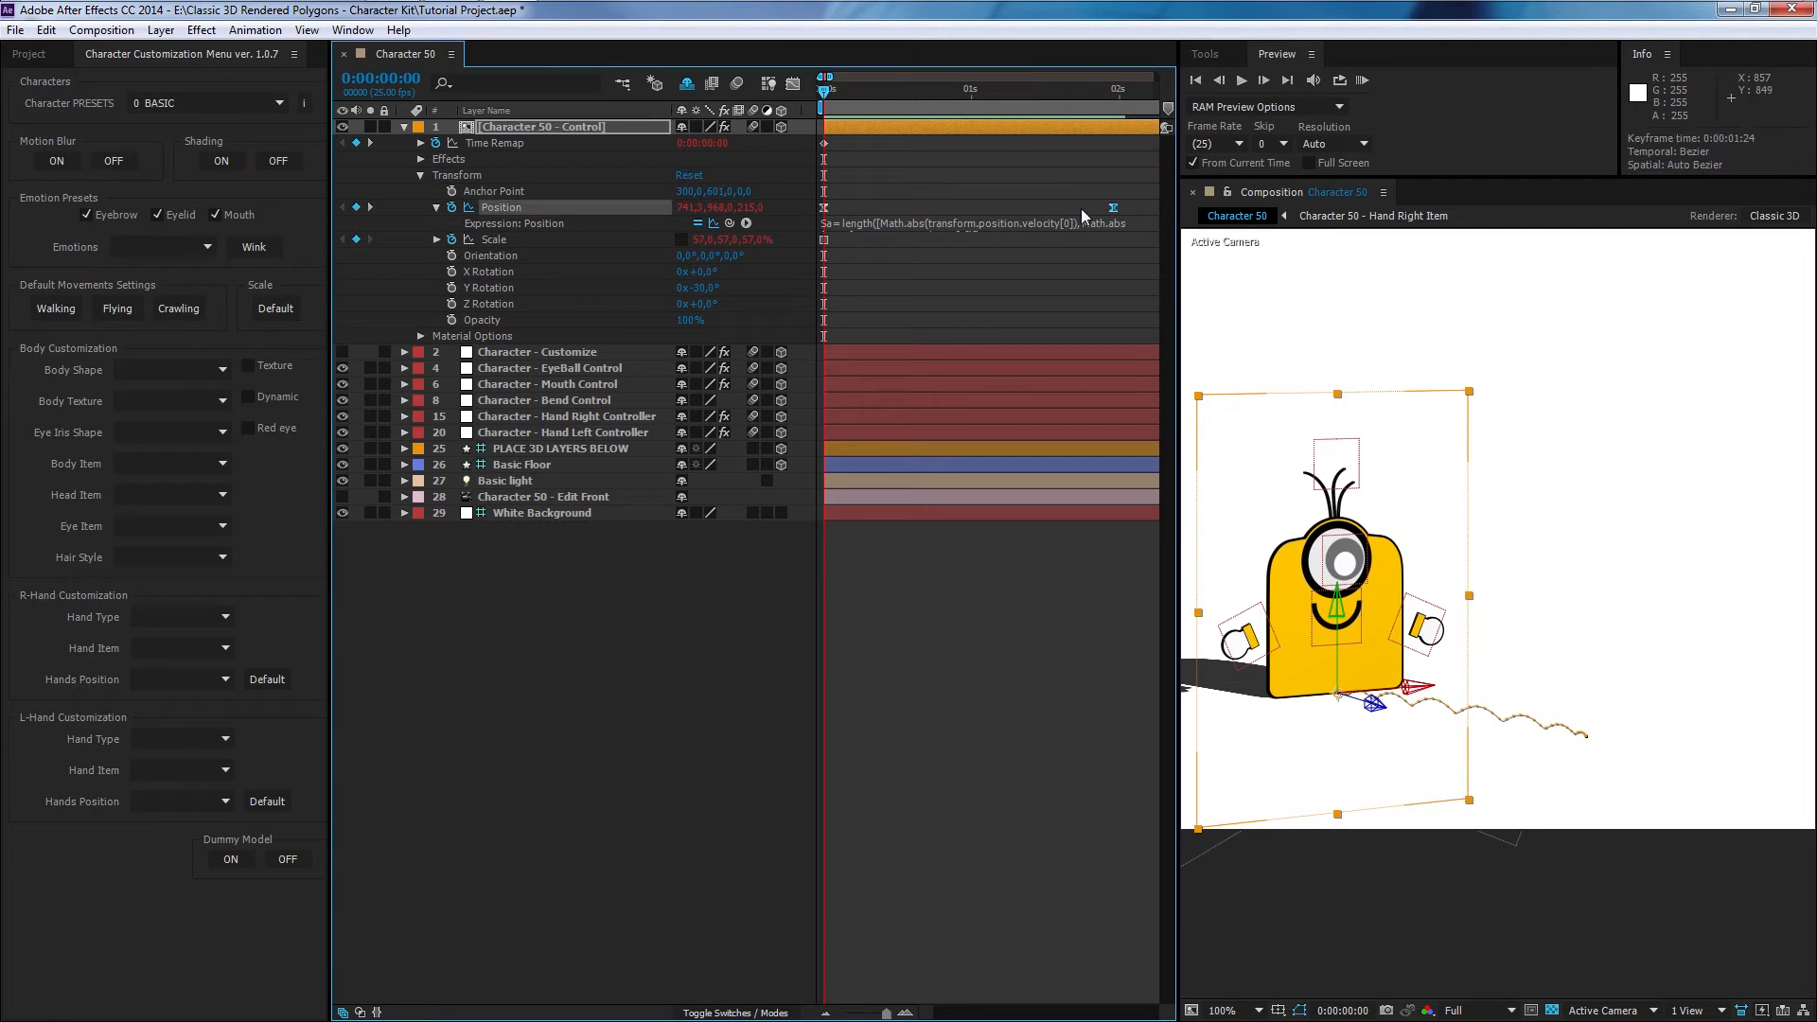
{"action": "left_click_drag", "start_coordinate": [977, 210], "coordinate": [973, 208]}
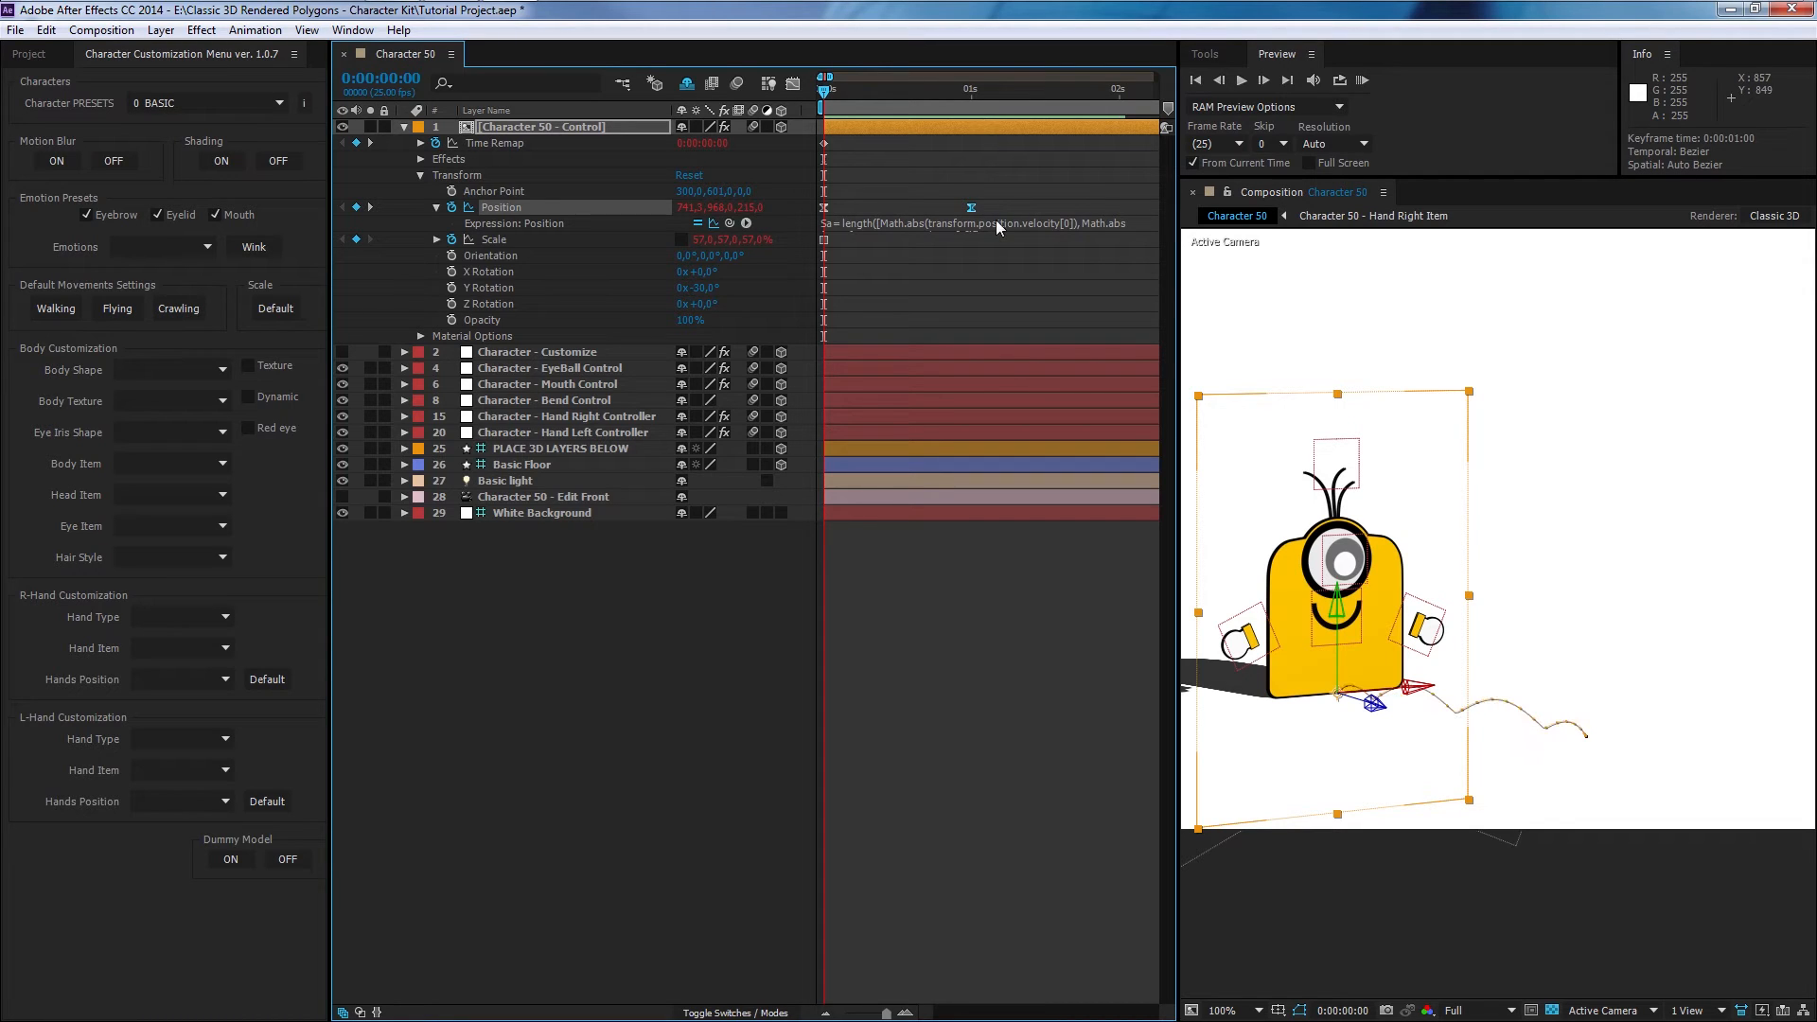
{"action": "left_click", "coordinate": [1363, 81]}
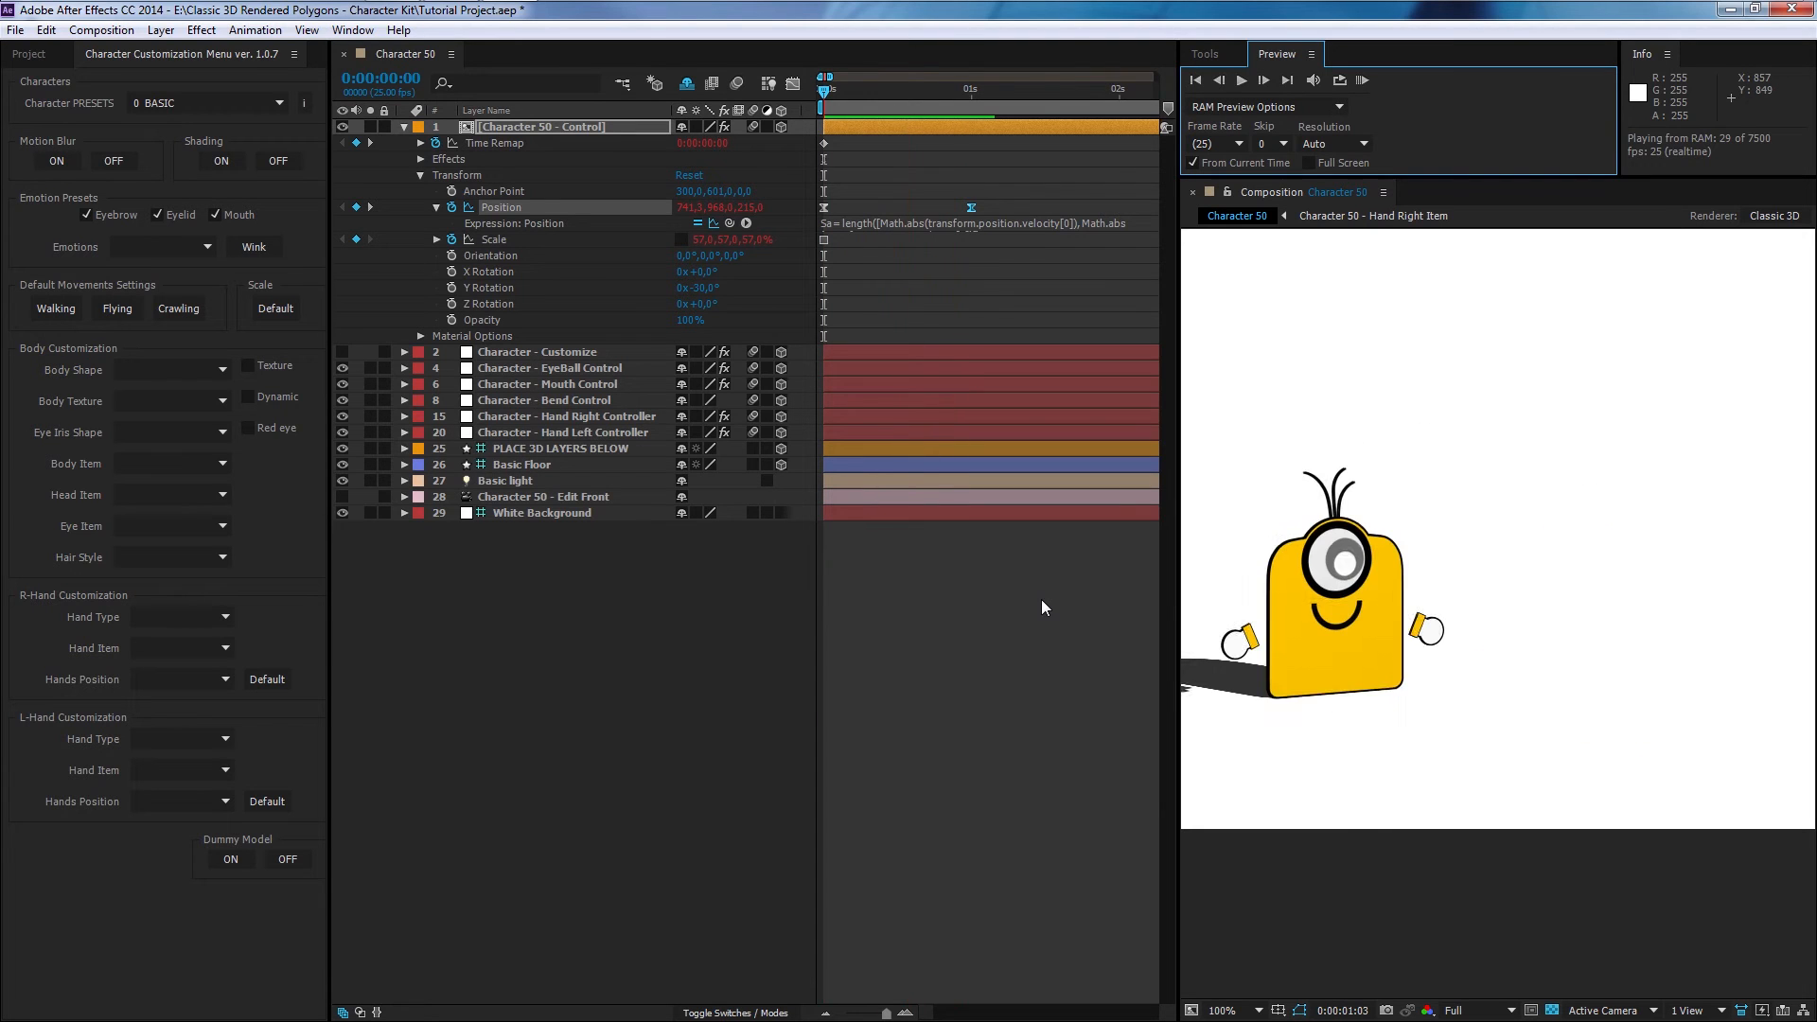
{"action": "key", "text": "ctrl+z"}
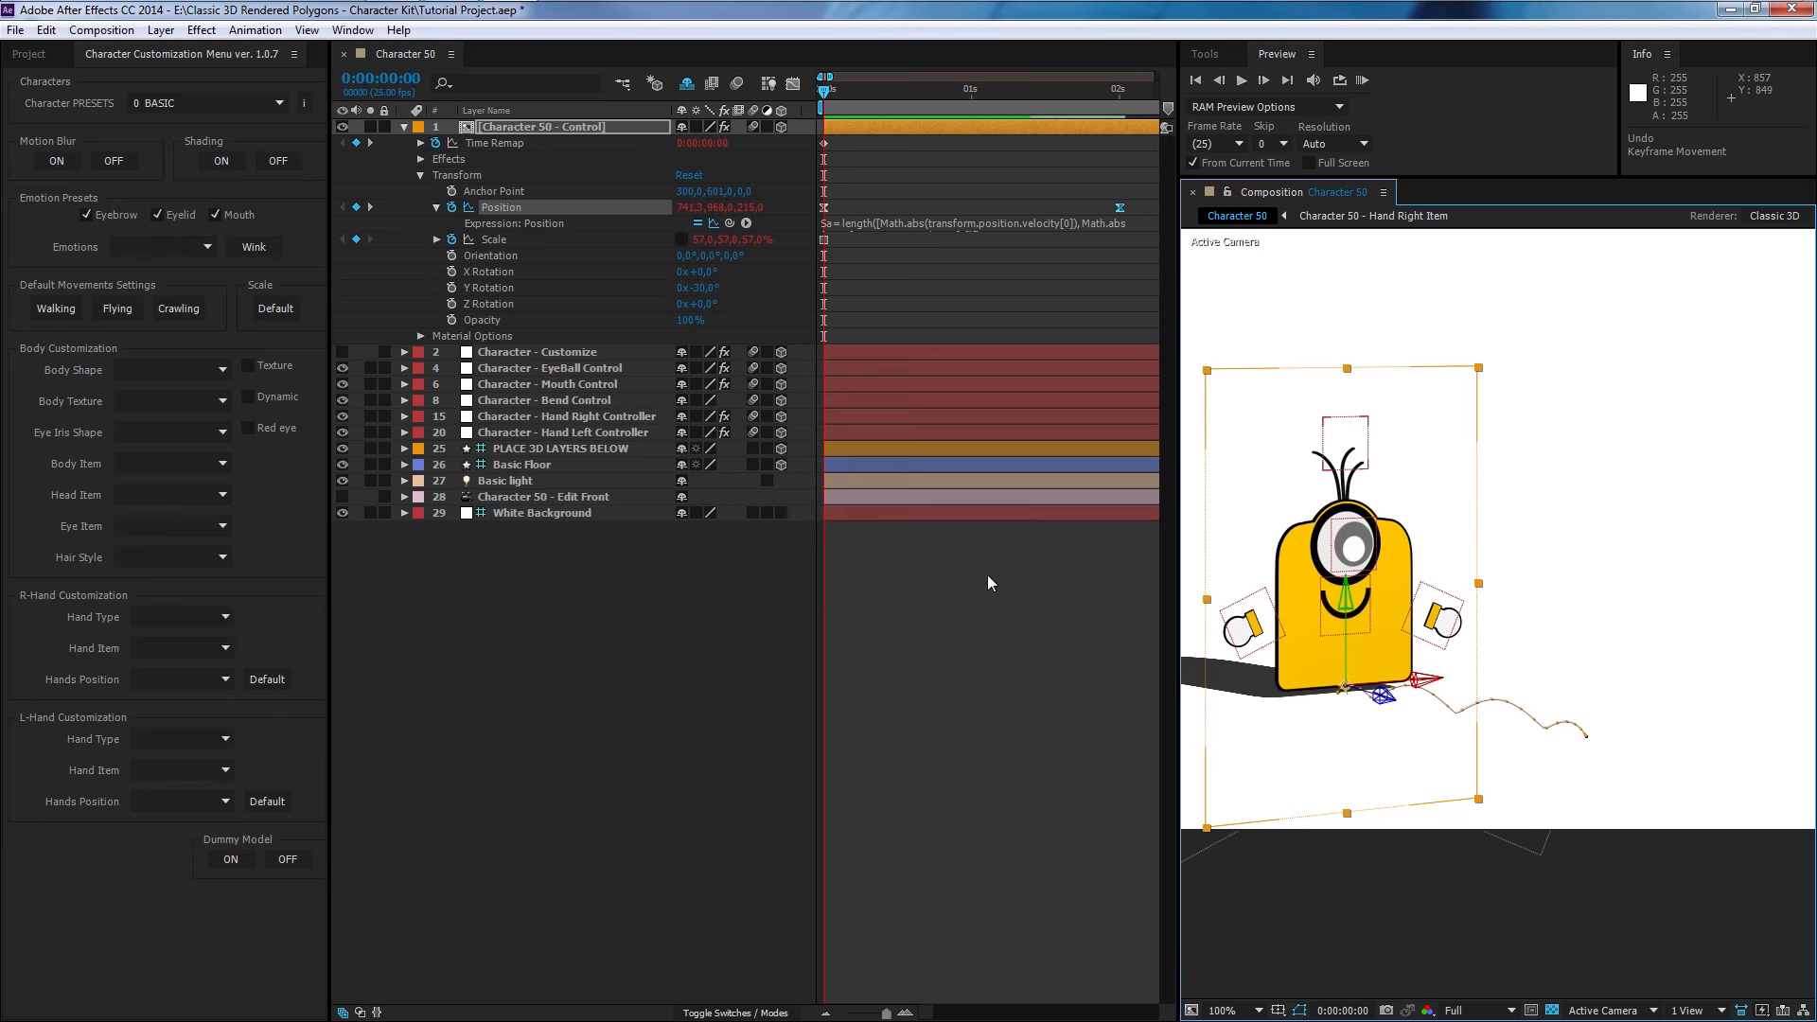
- In the Graph Editor, shorten the speed-graph influence handles of both Position keyframes to reduce their easing
{"action": "left_click", "coordinate": [793, 84]}
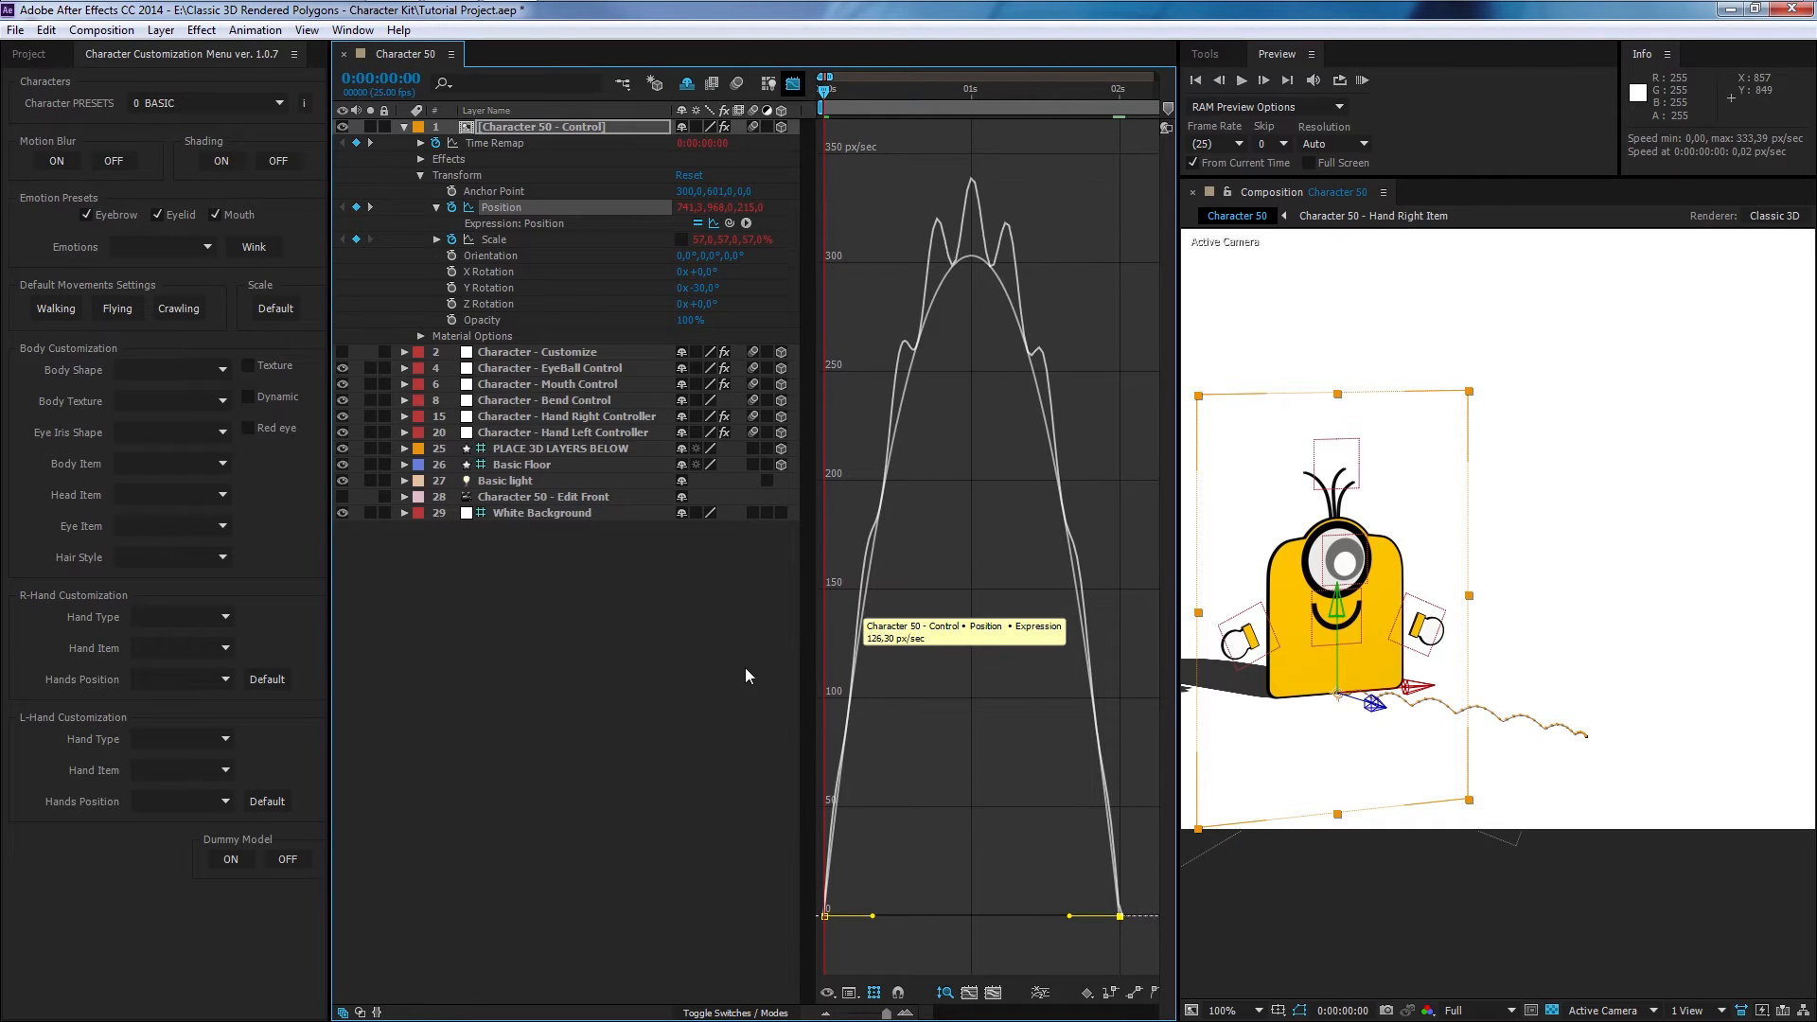
{"action": "left_click_drag", "start_coordinate": [873, 917], "coordinate": [847, 916]}
{"action": "left_click_drag", "start_coordinate": [1069, 916], "coordinate": [1090, 916]}
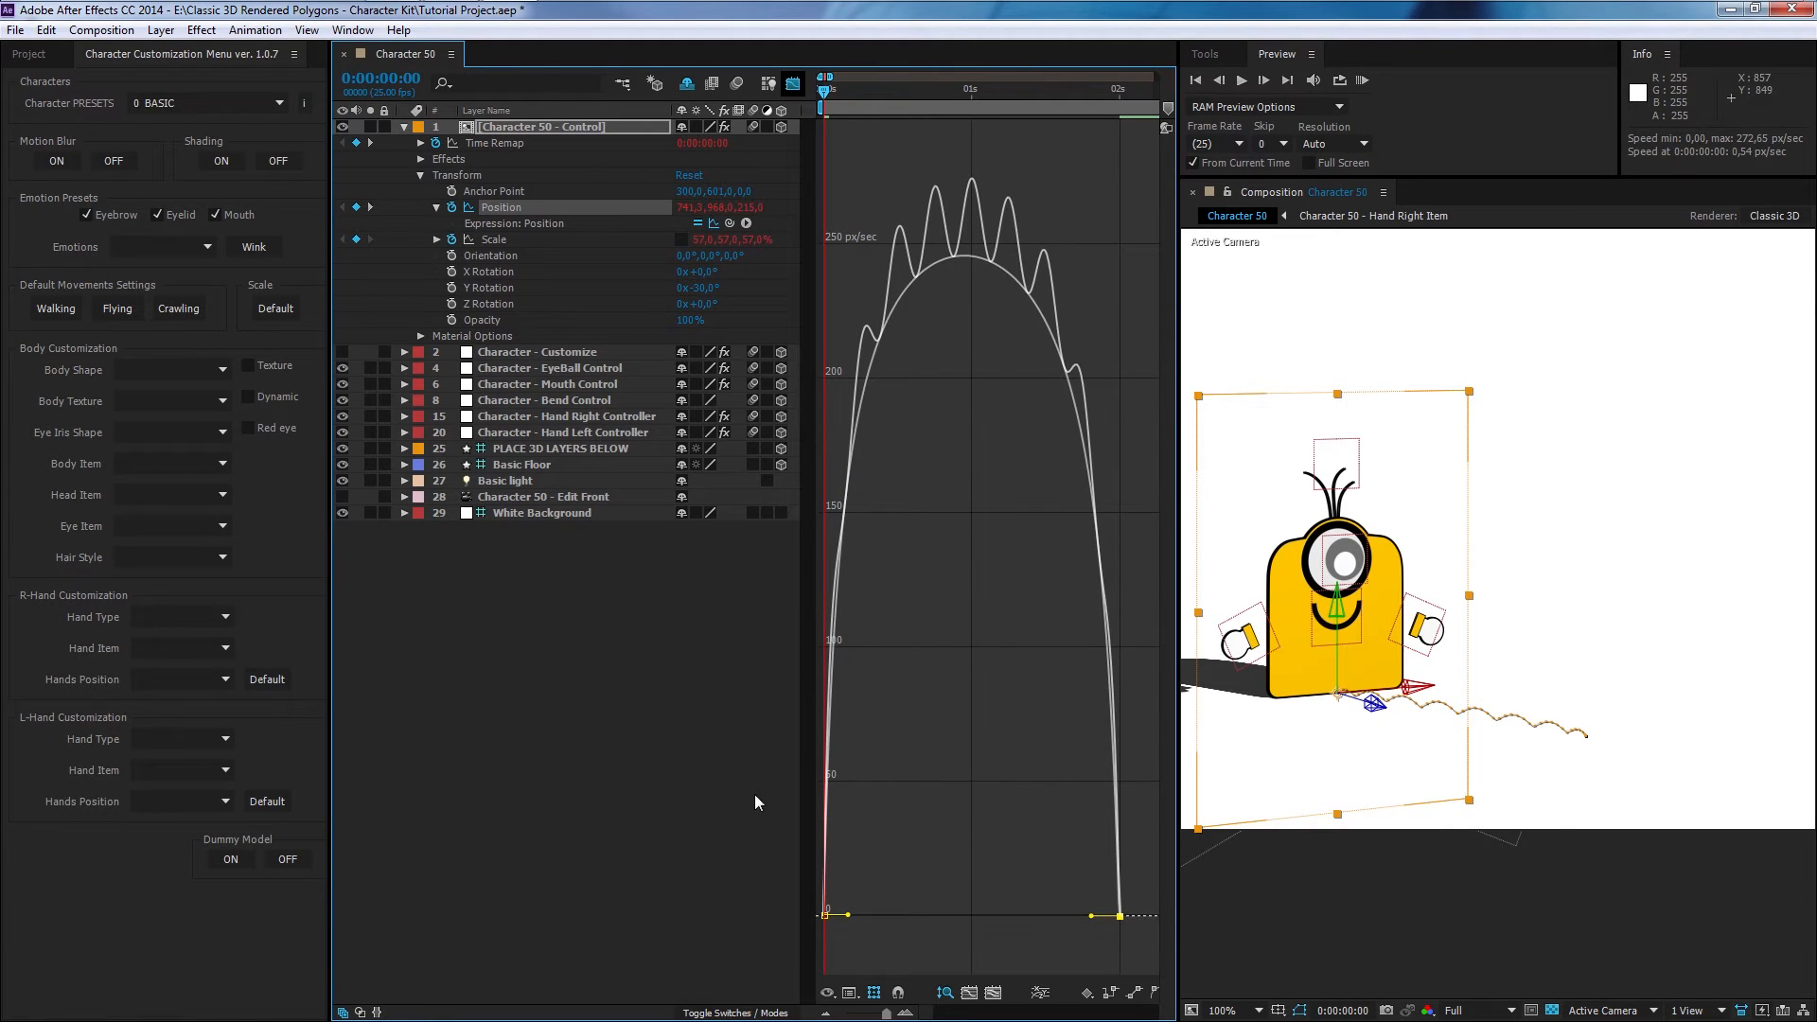
{"action": "left_click", "coordinate": [608, 676]}
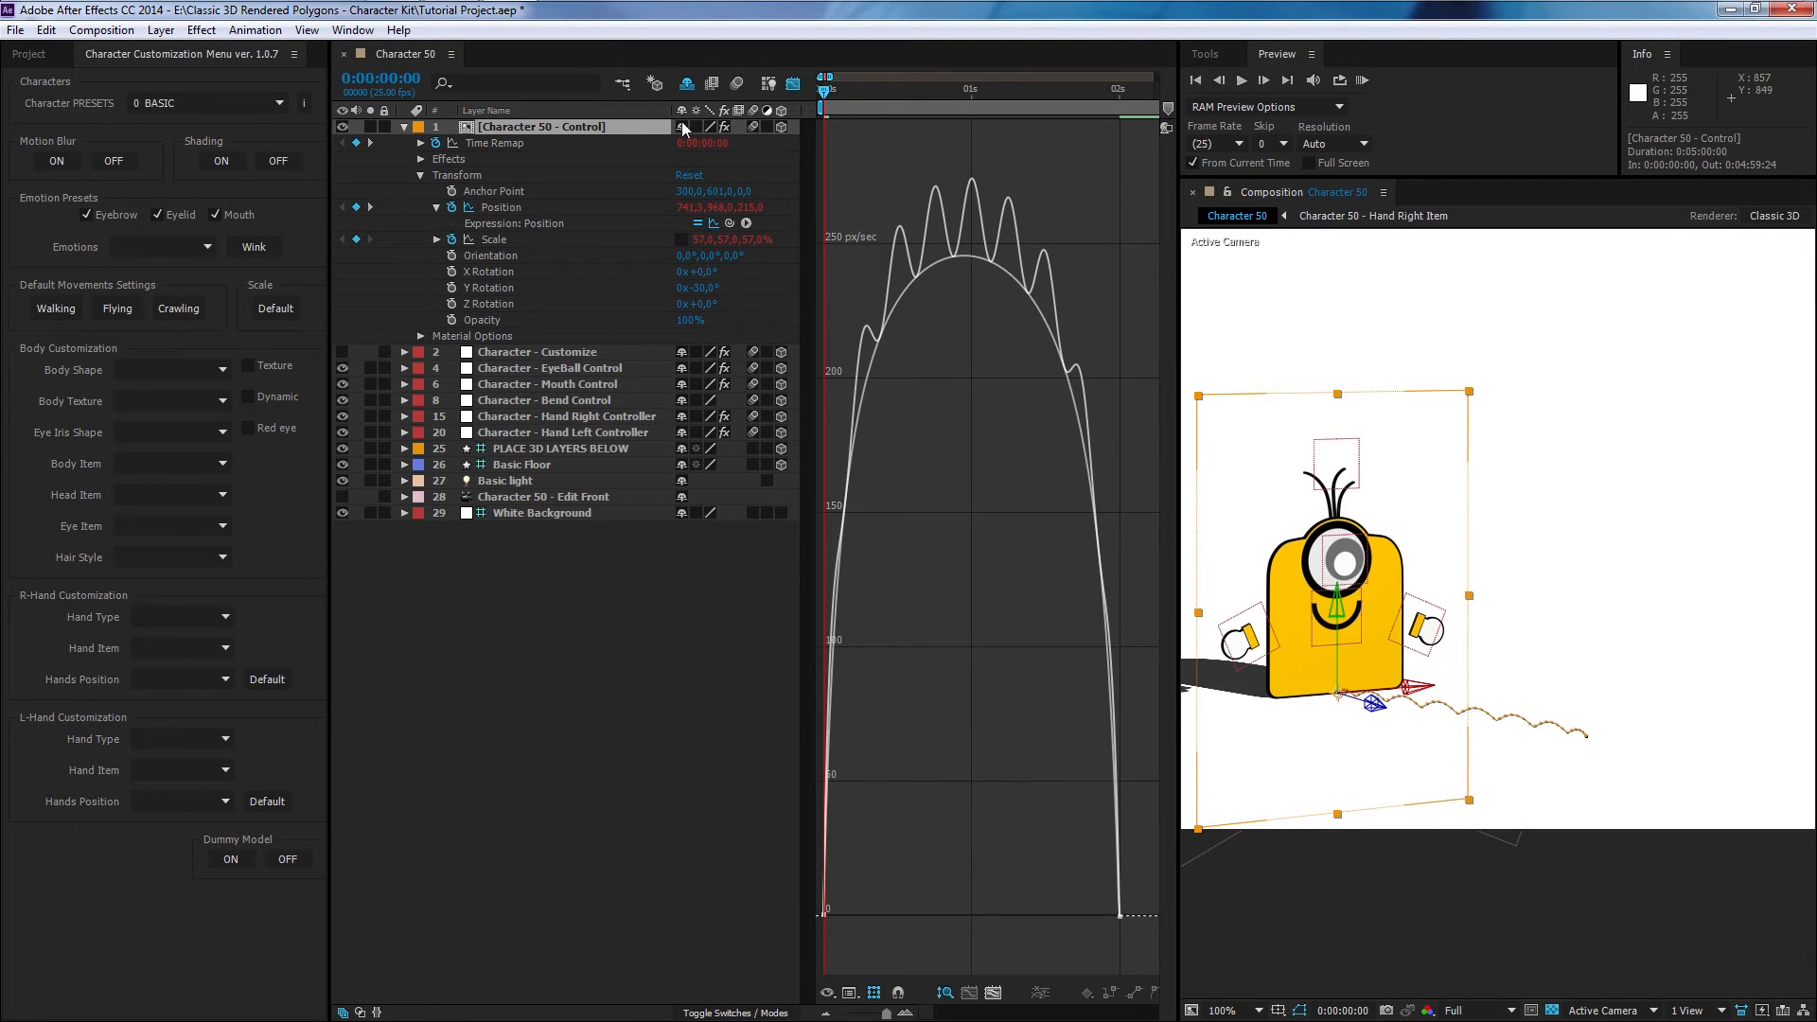
{"action": "left_click", "coordinate": [795, 85]}
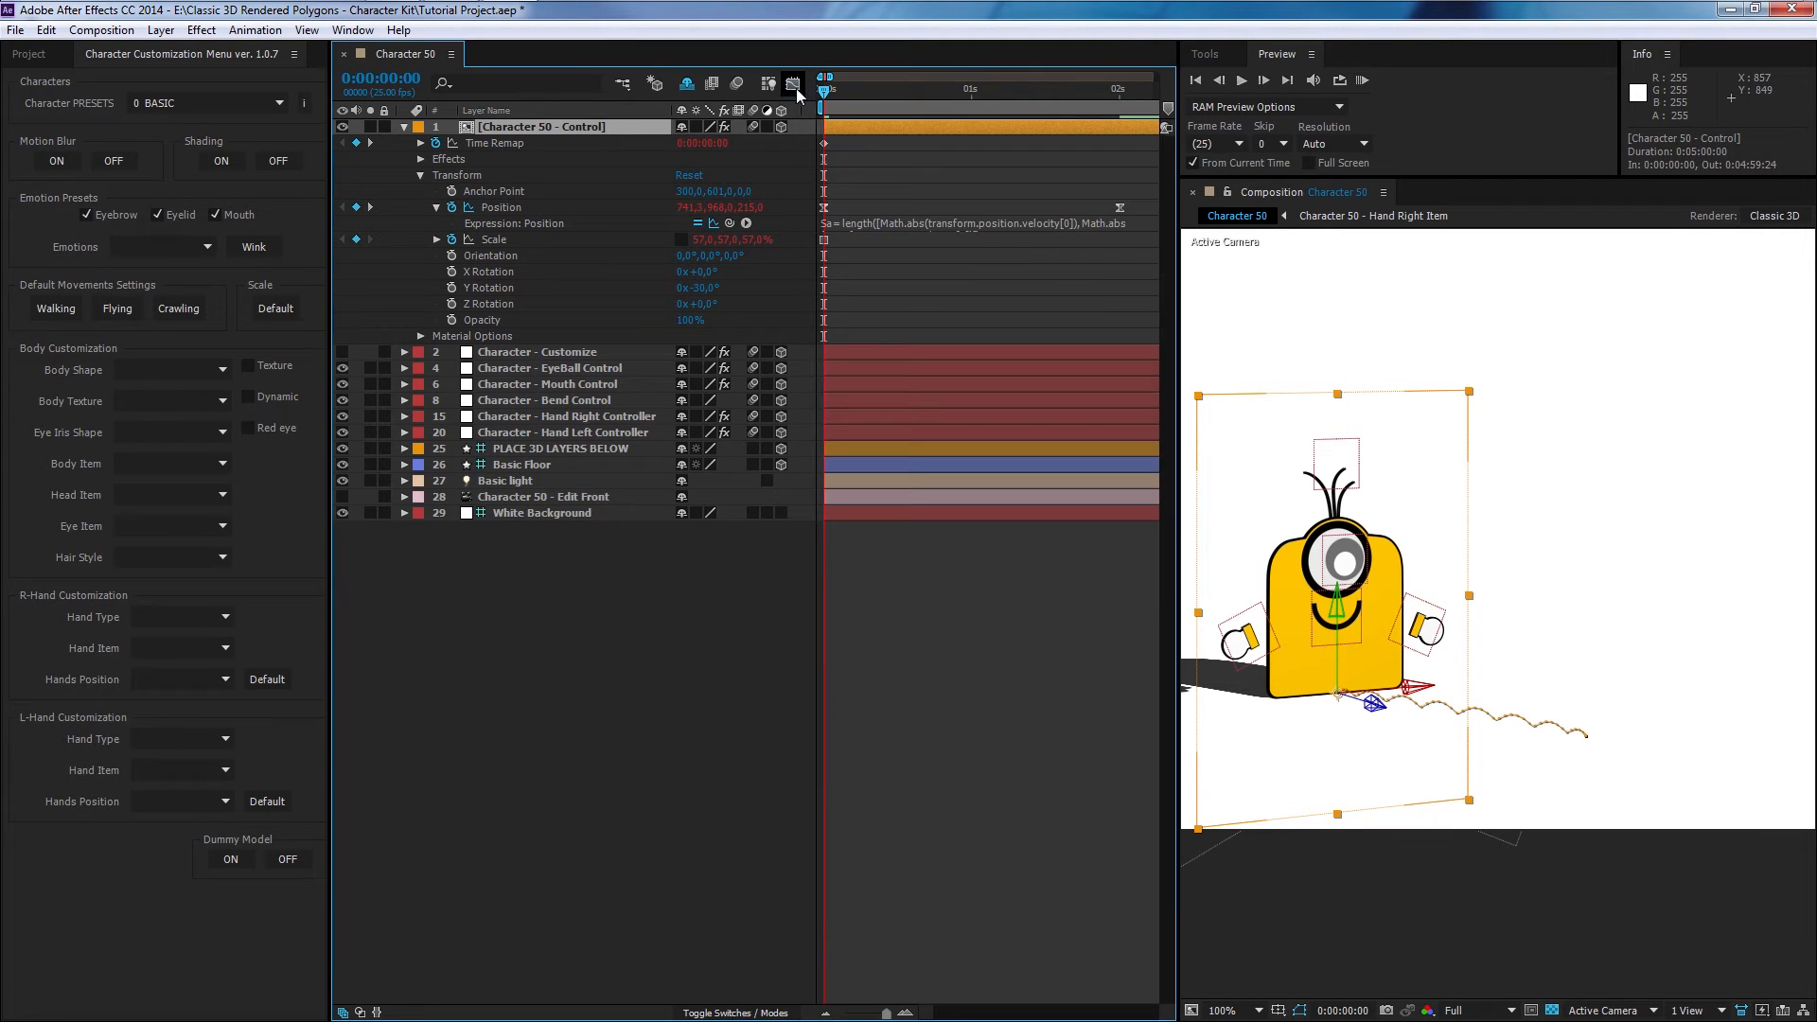
- Turn off the Jumping ON/OFF effect checkbox on the control layer and preview the walk
{"action": "left_click", "coordinate": [420, 159]}
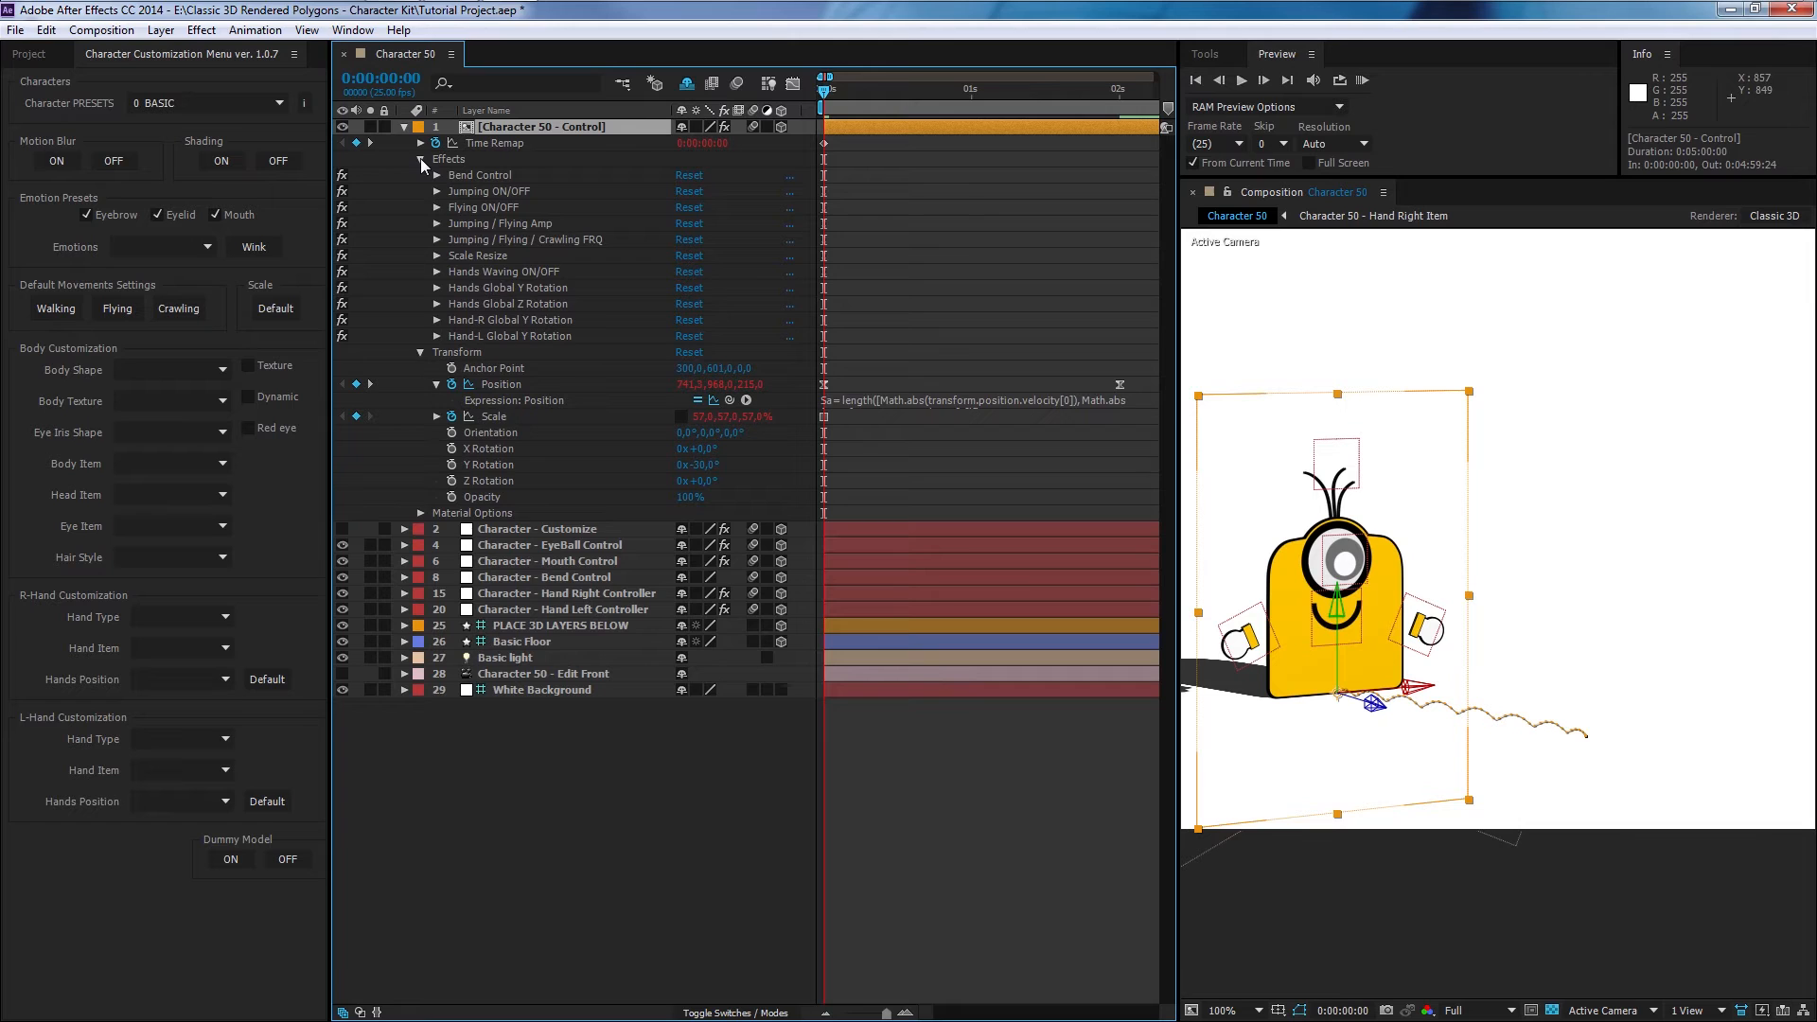
{"action": "left_click", "coordinate": [435, 192]}
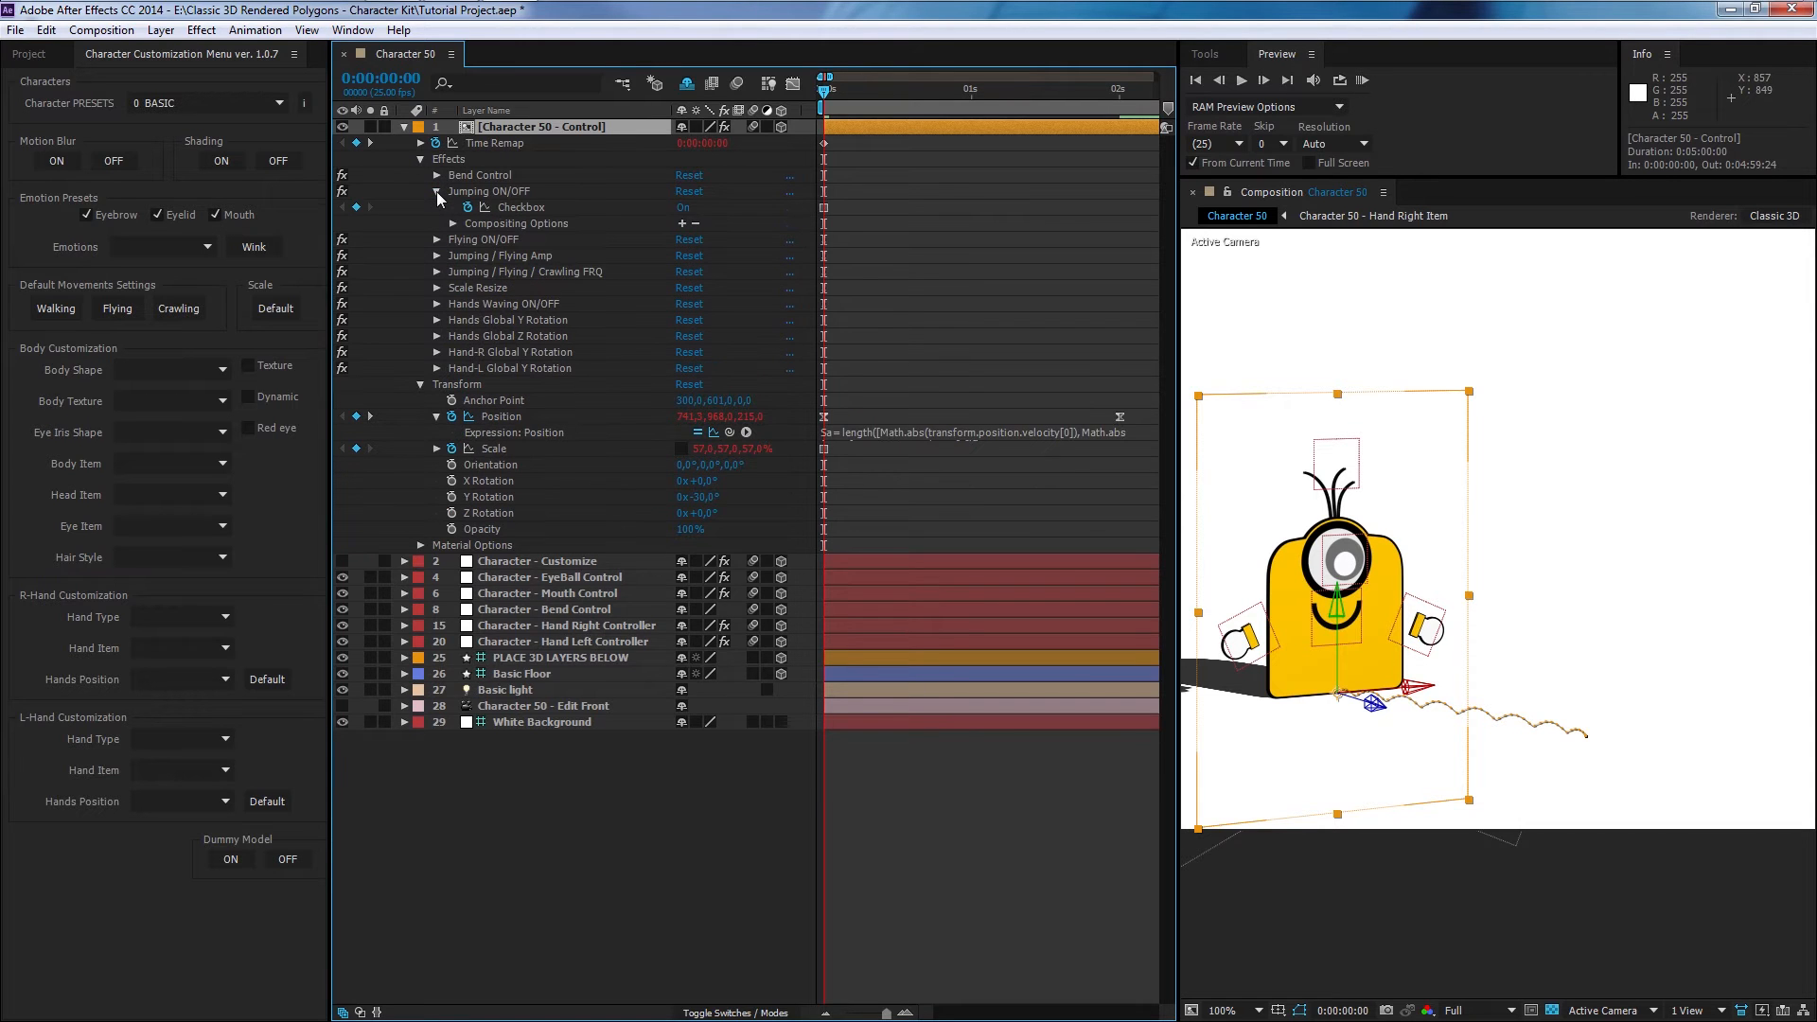
{"action": "left_click", "coordinate": [683, 207]}
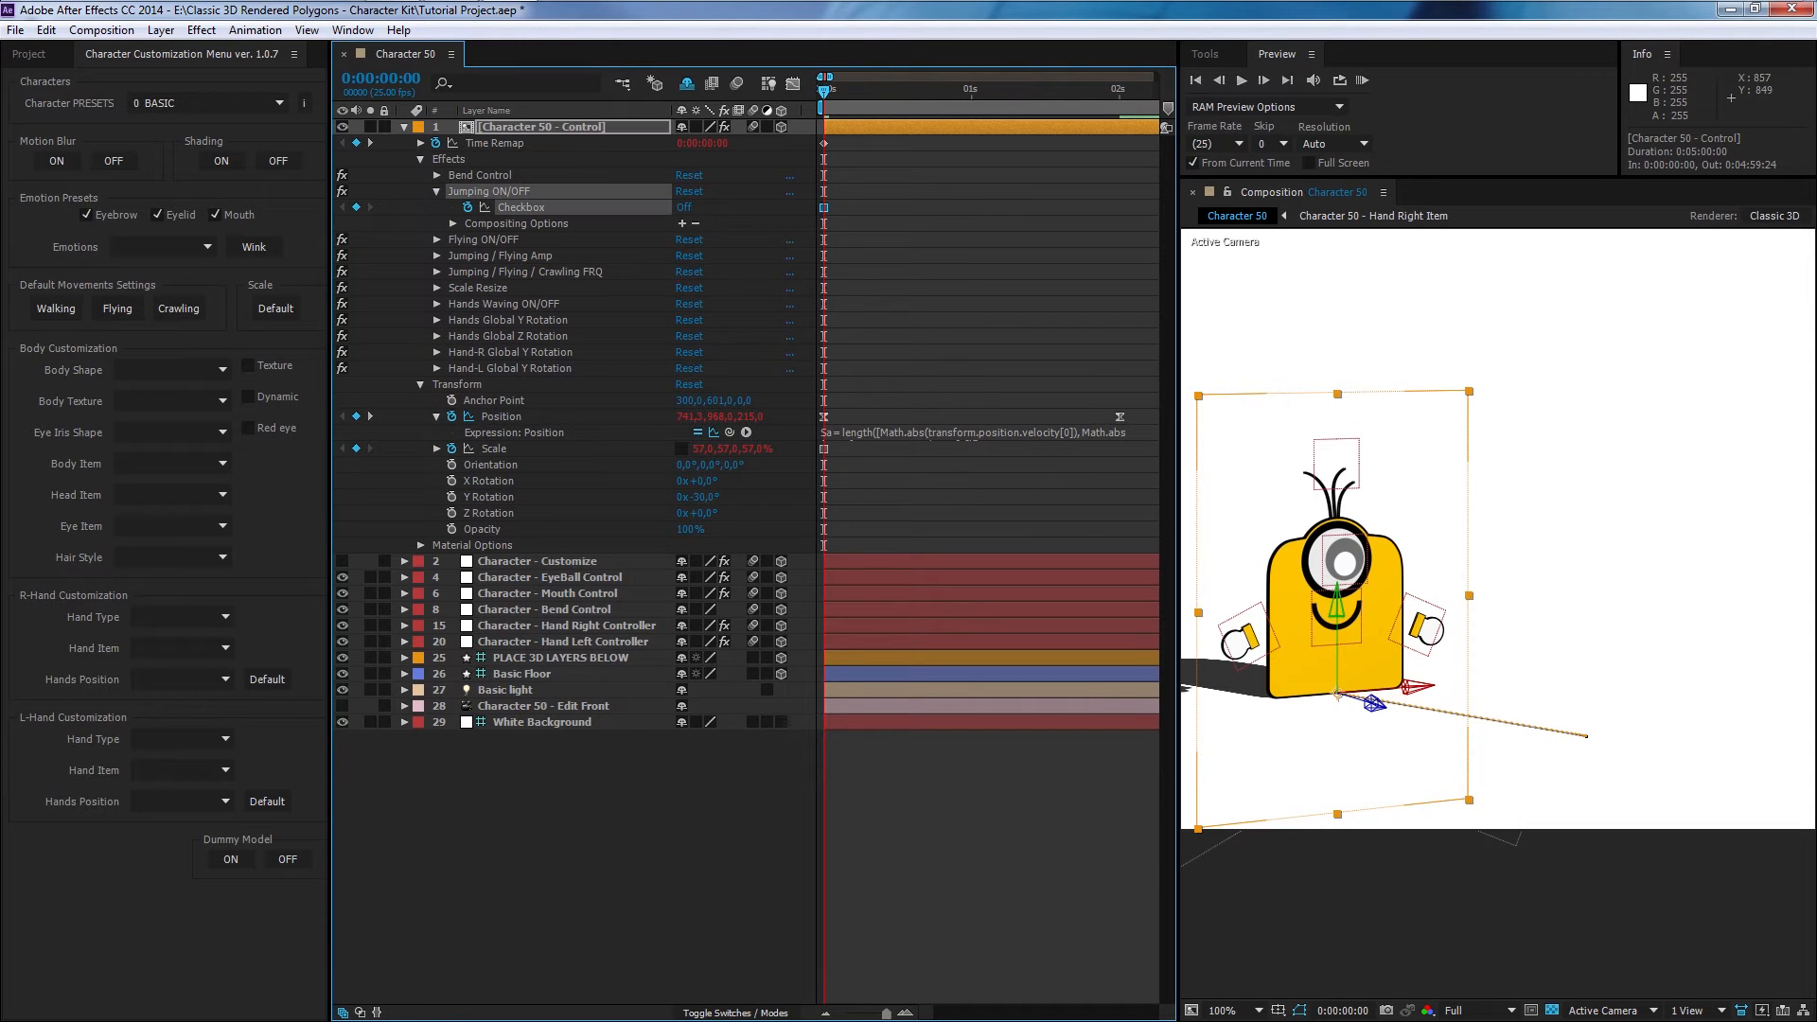
{"action": "left_click", "coordinate": [1364, 83]}
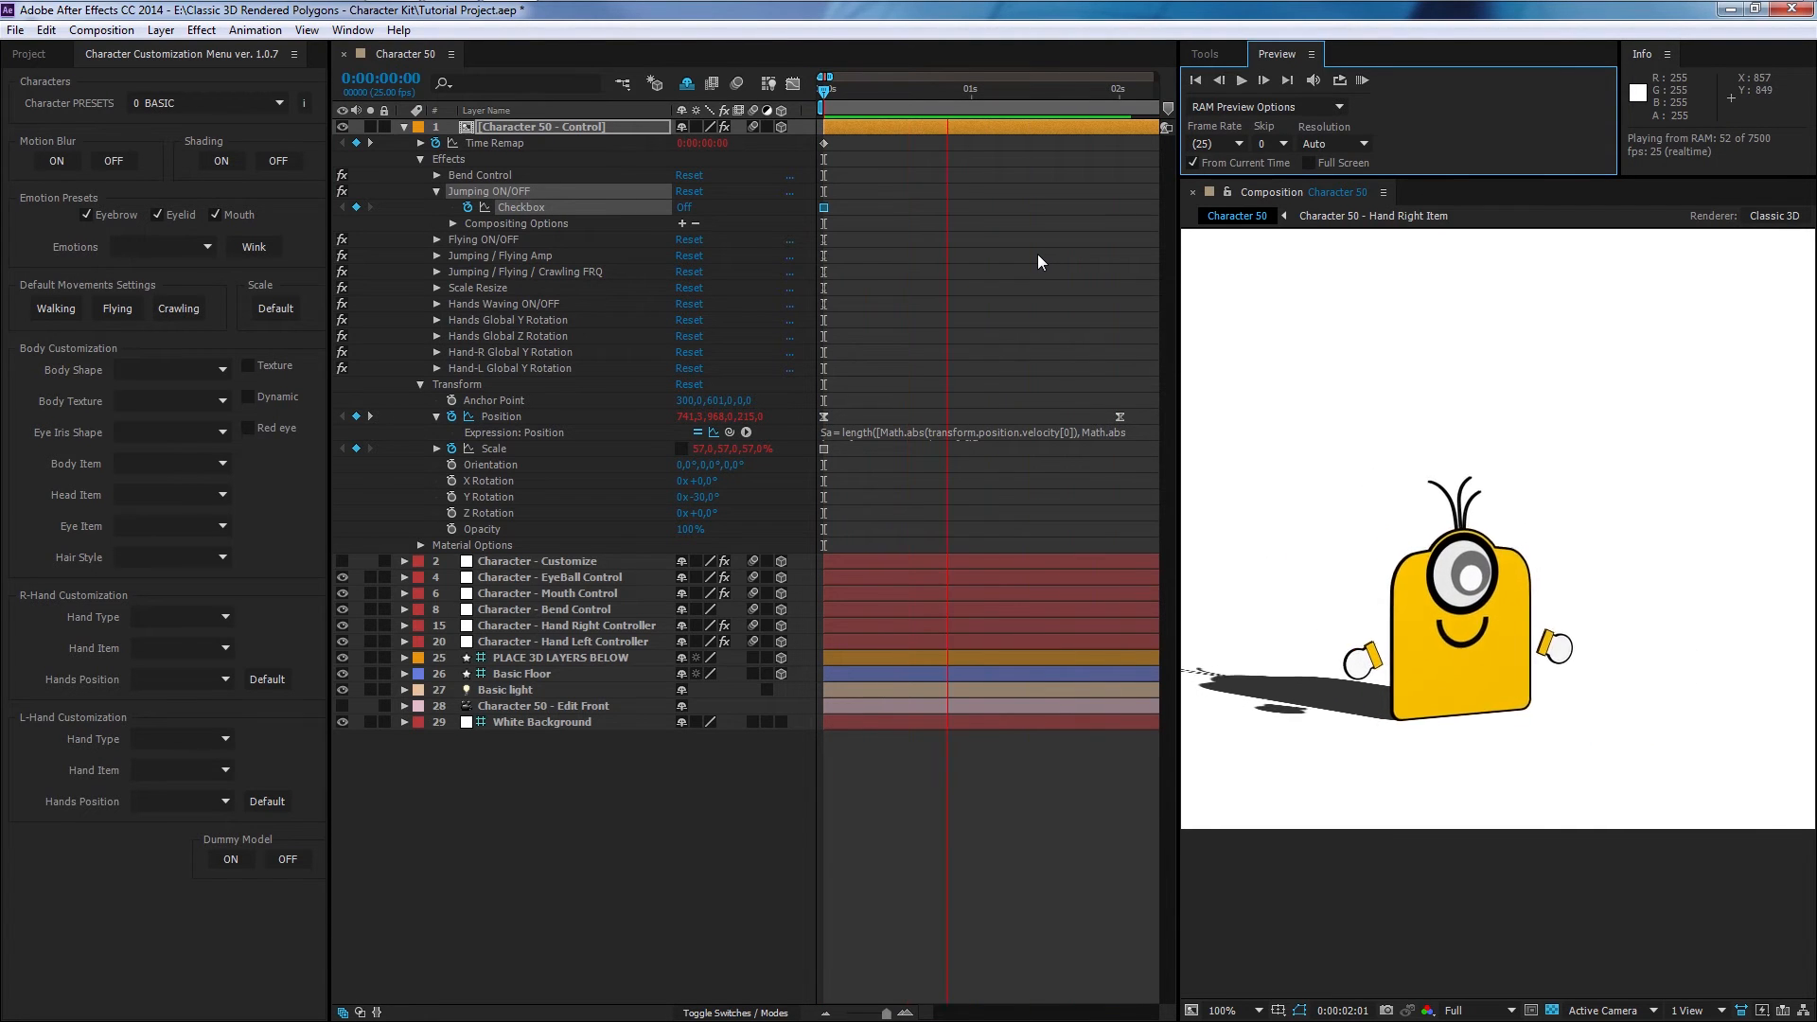
- Try setting the Jumping / Flying Amp slider to 100, preview the walk, and undo the change
{"action": "key", "text": "space"}
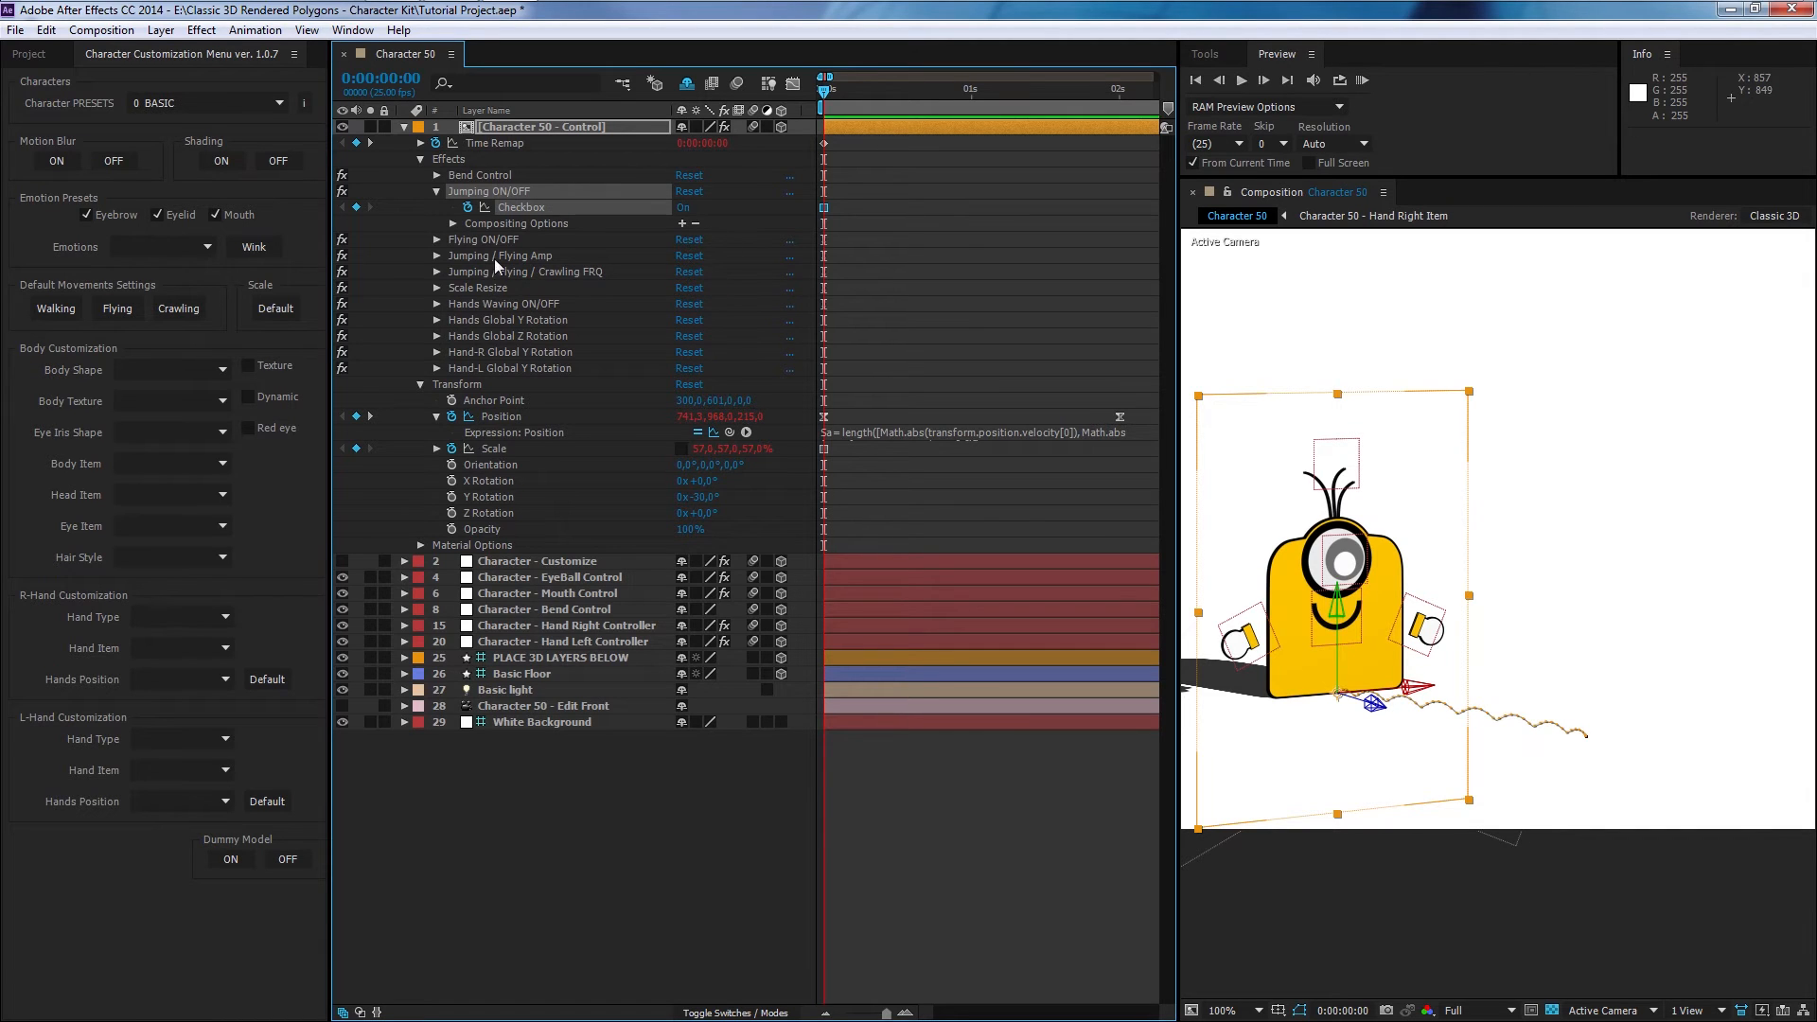
{"action": "left_click", "coordinate": [436, 191]}
{"action": "left_click", "coordinate": [437, 224]}
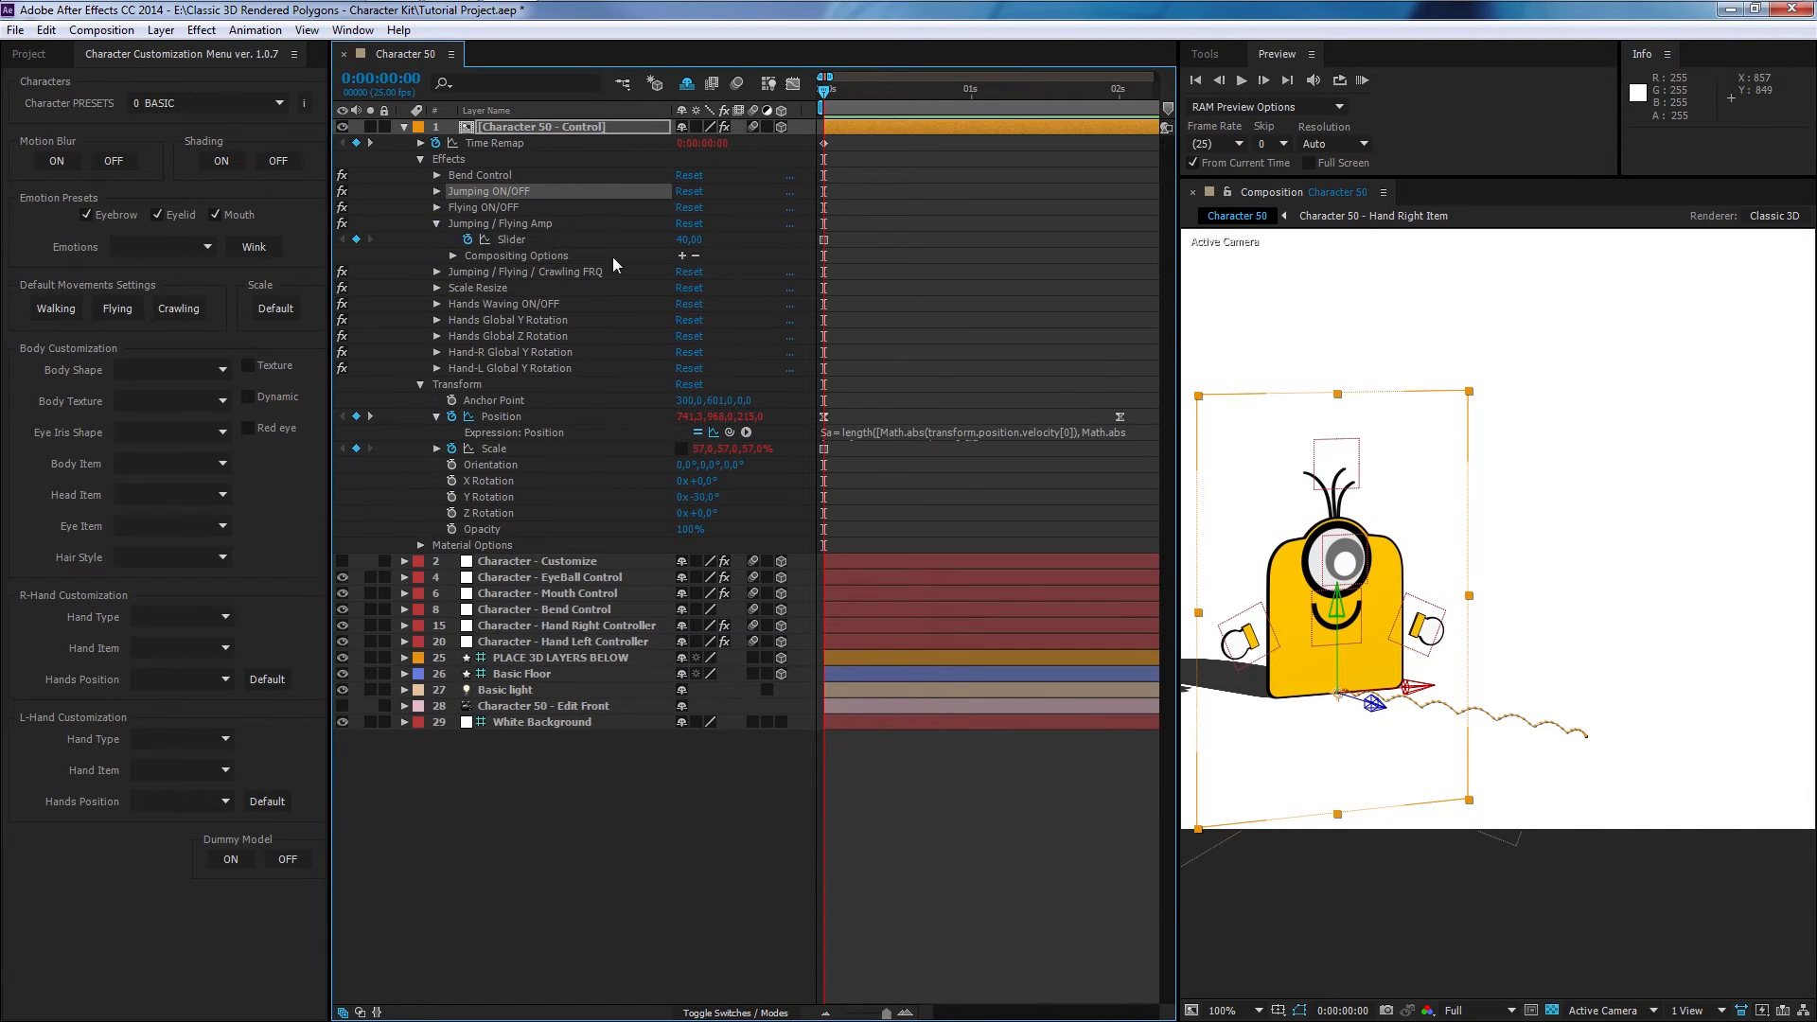
{"action": "left_click", "coordinate": [690, 239]}
{"action": "type", "text": "100"}
{"action": "key", "text": "Return"}
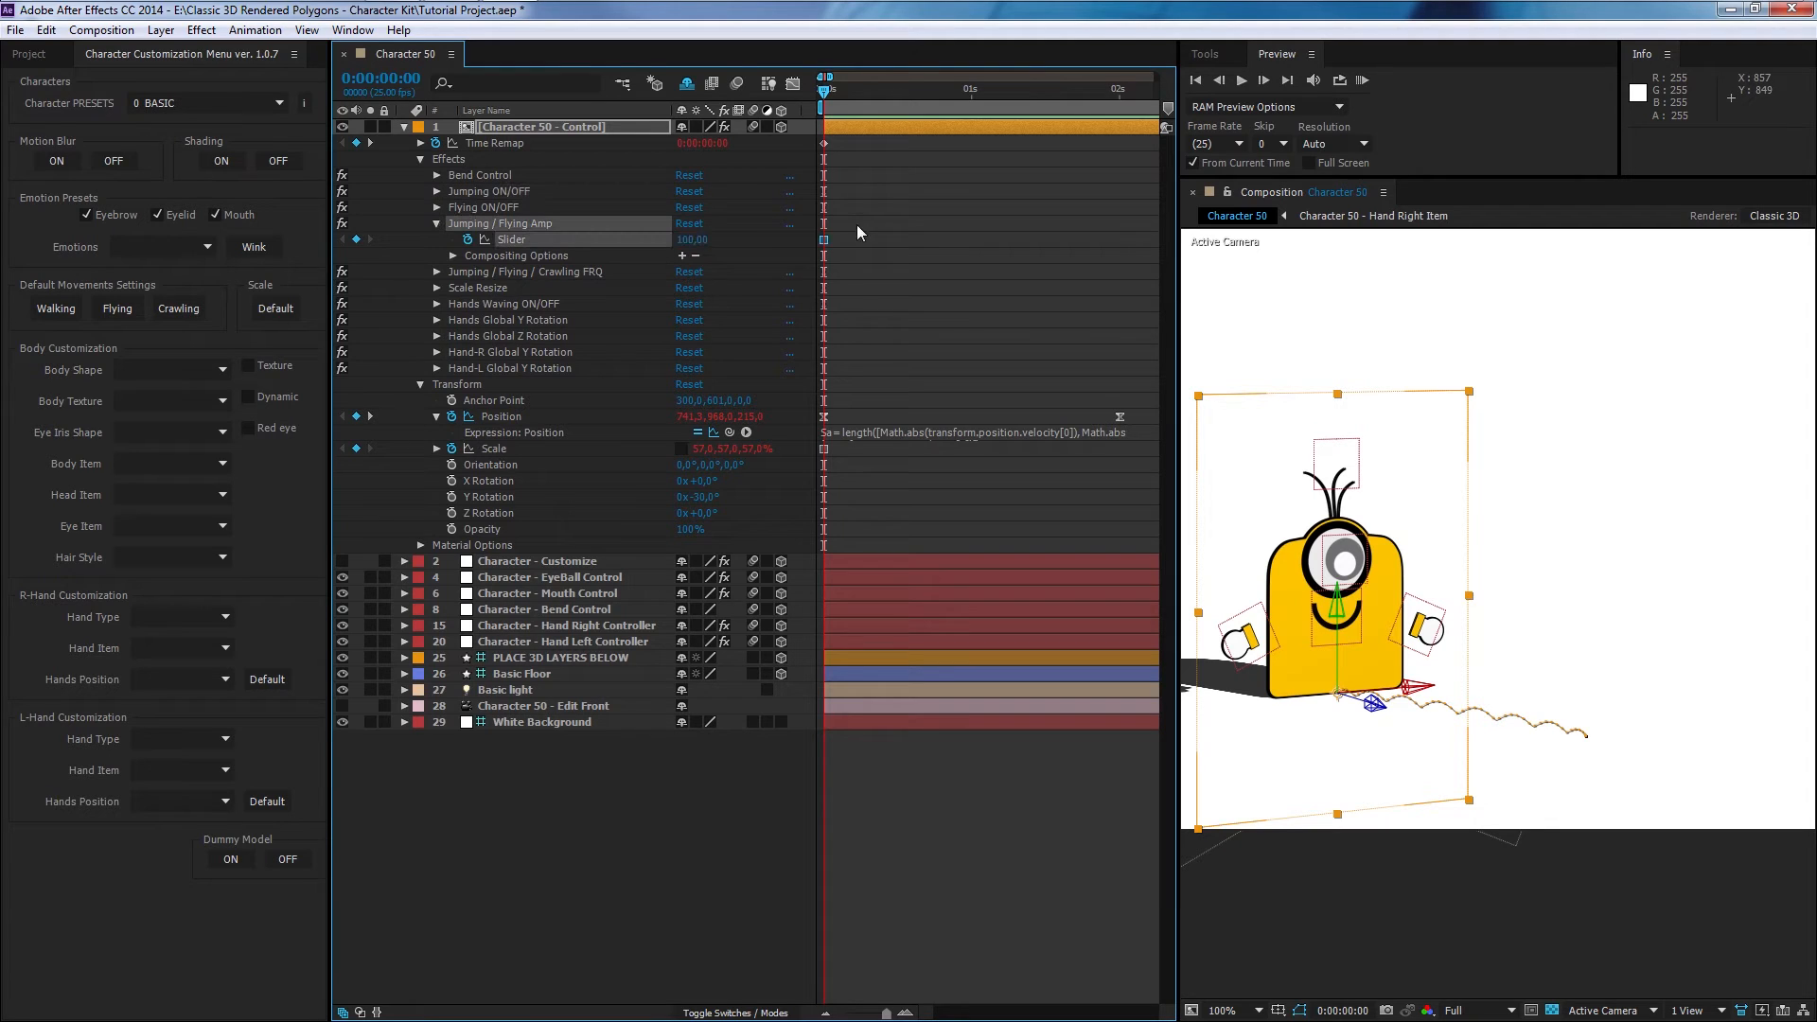
{"action": "left_click", "coordinate": [1362, 80]}
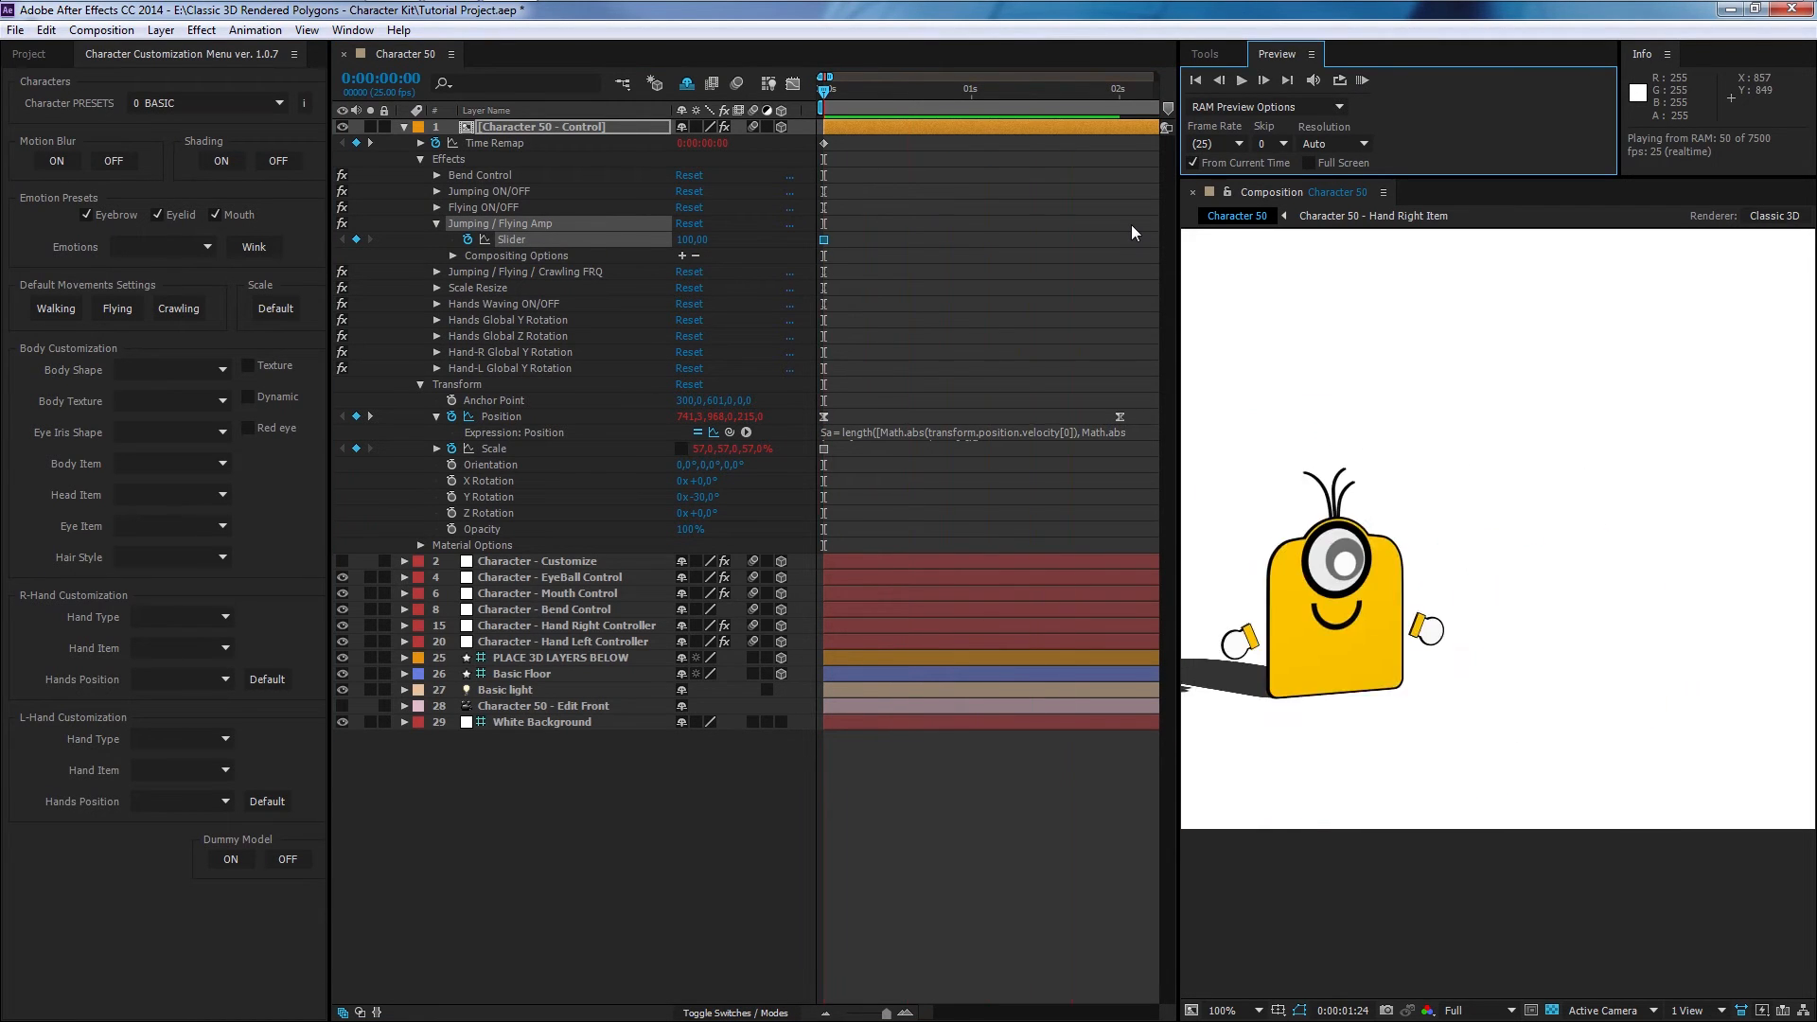
{"action": "key", "text": "ctrl+z"}
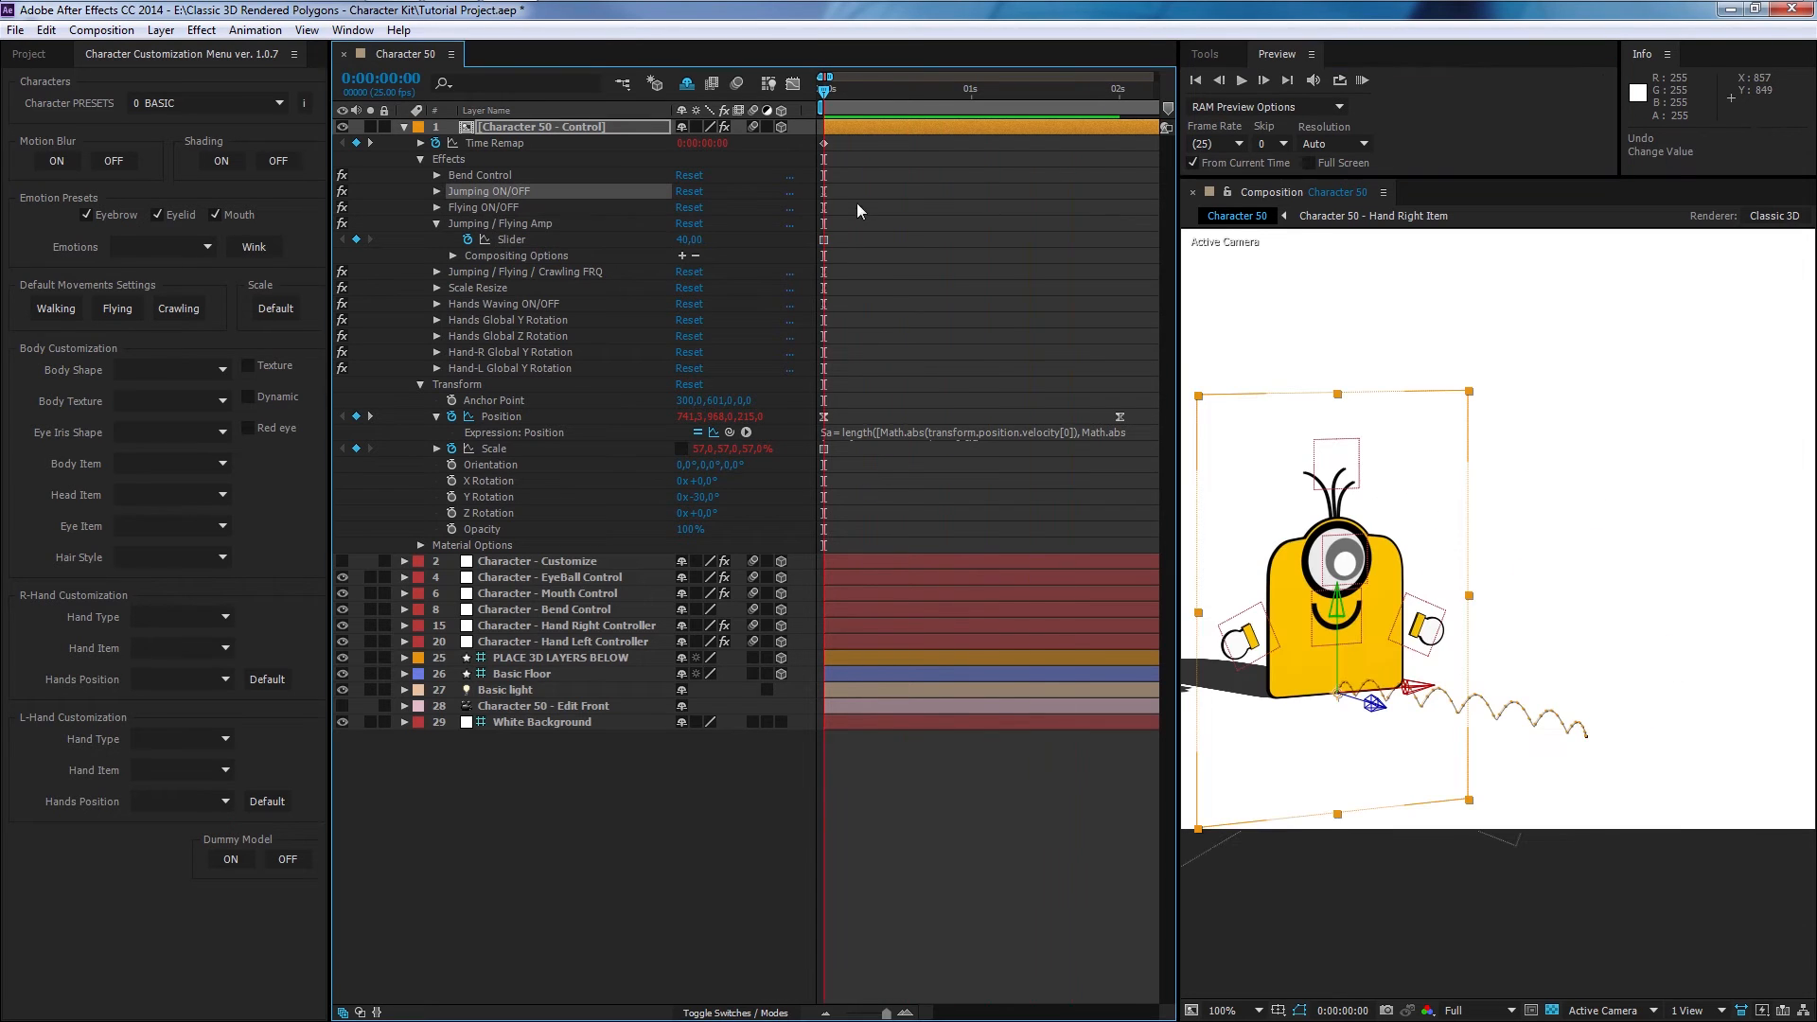
- Try setting the Jumping / Flying / Crawling FRQ slider to 10 and then 50, preview it, and undo the change
{"action": "left_click", "coordinate": [435, 224]}
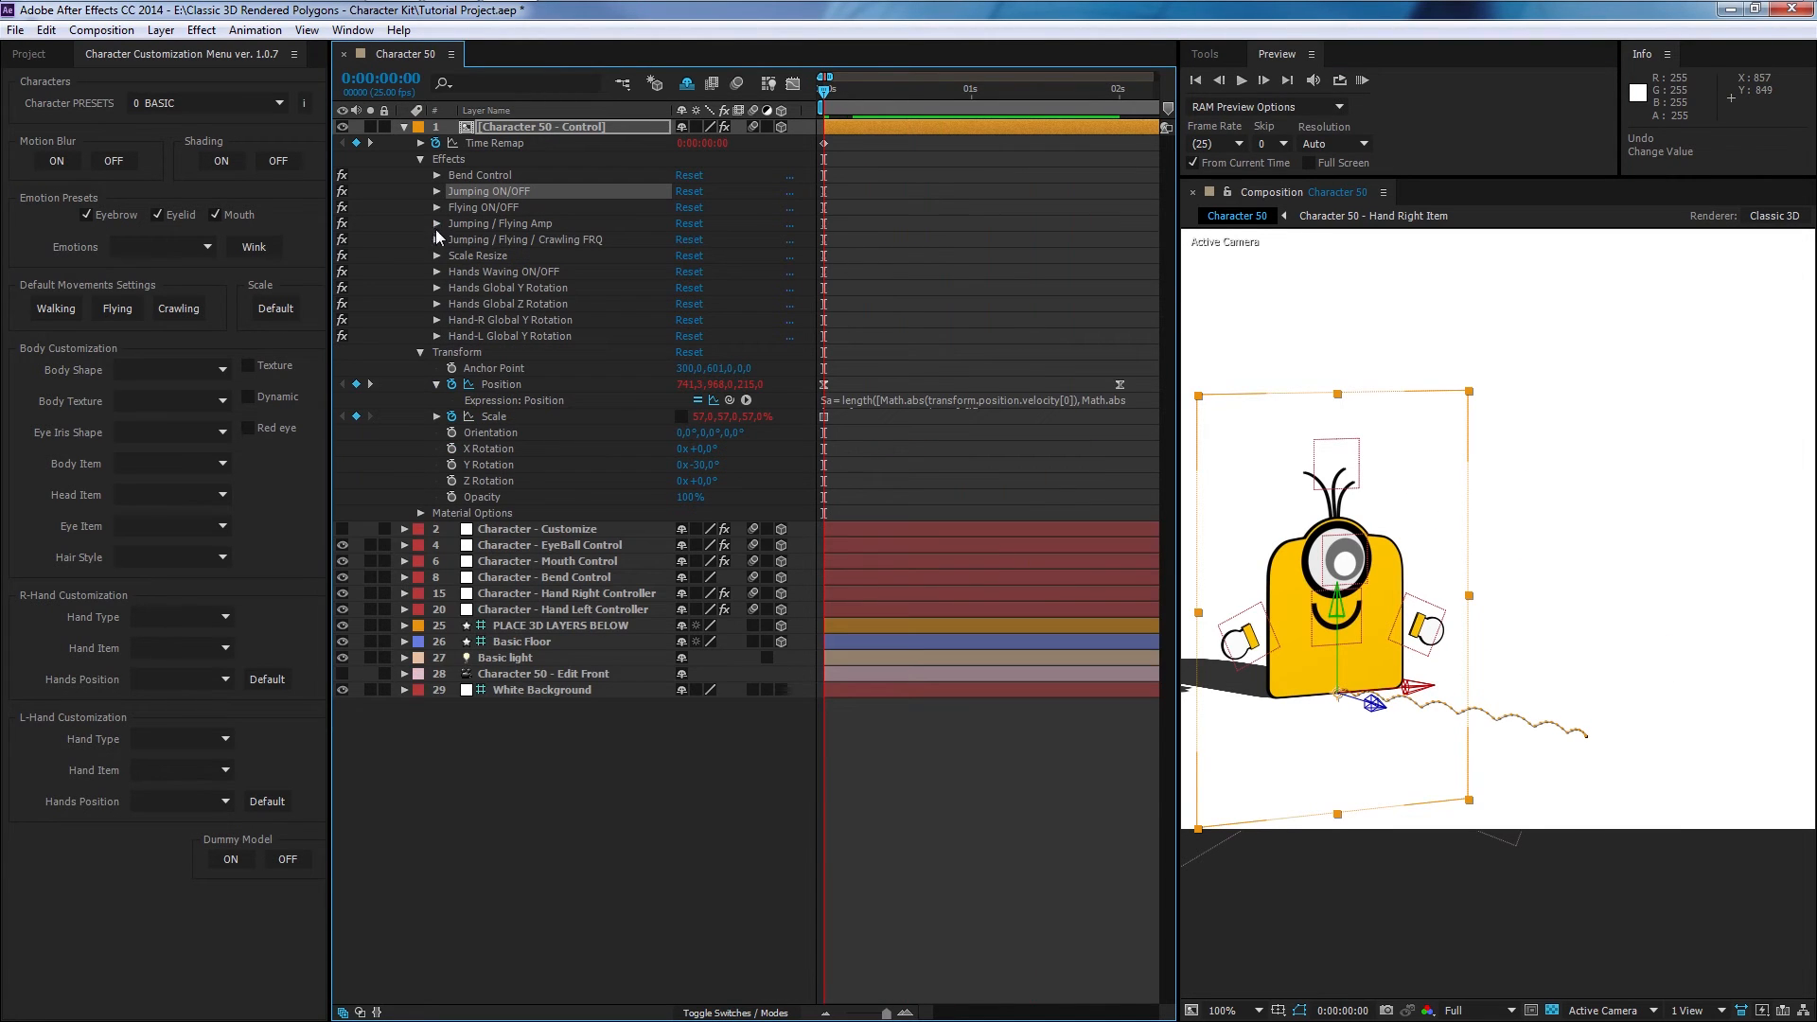
{"action": "left_click", "coordinate": [438, 240]}
{"action": "left_click", "coordinate": [690, 256]}
{"action": "type", "text": "10"}
{"action": "key", "text": "Return"}
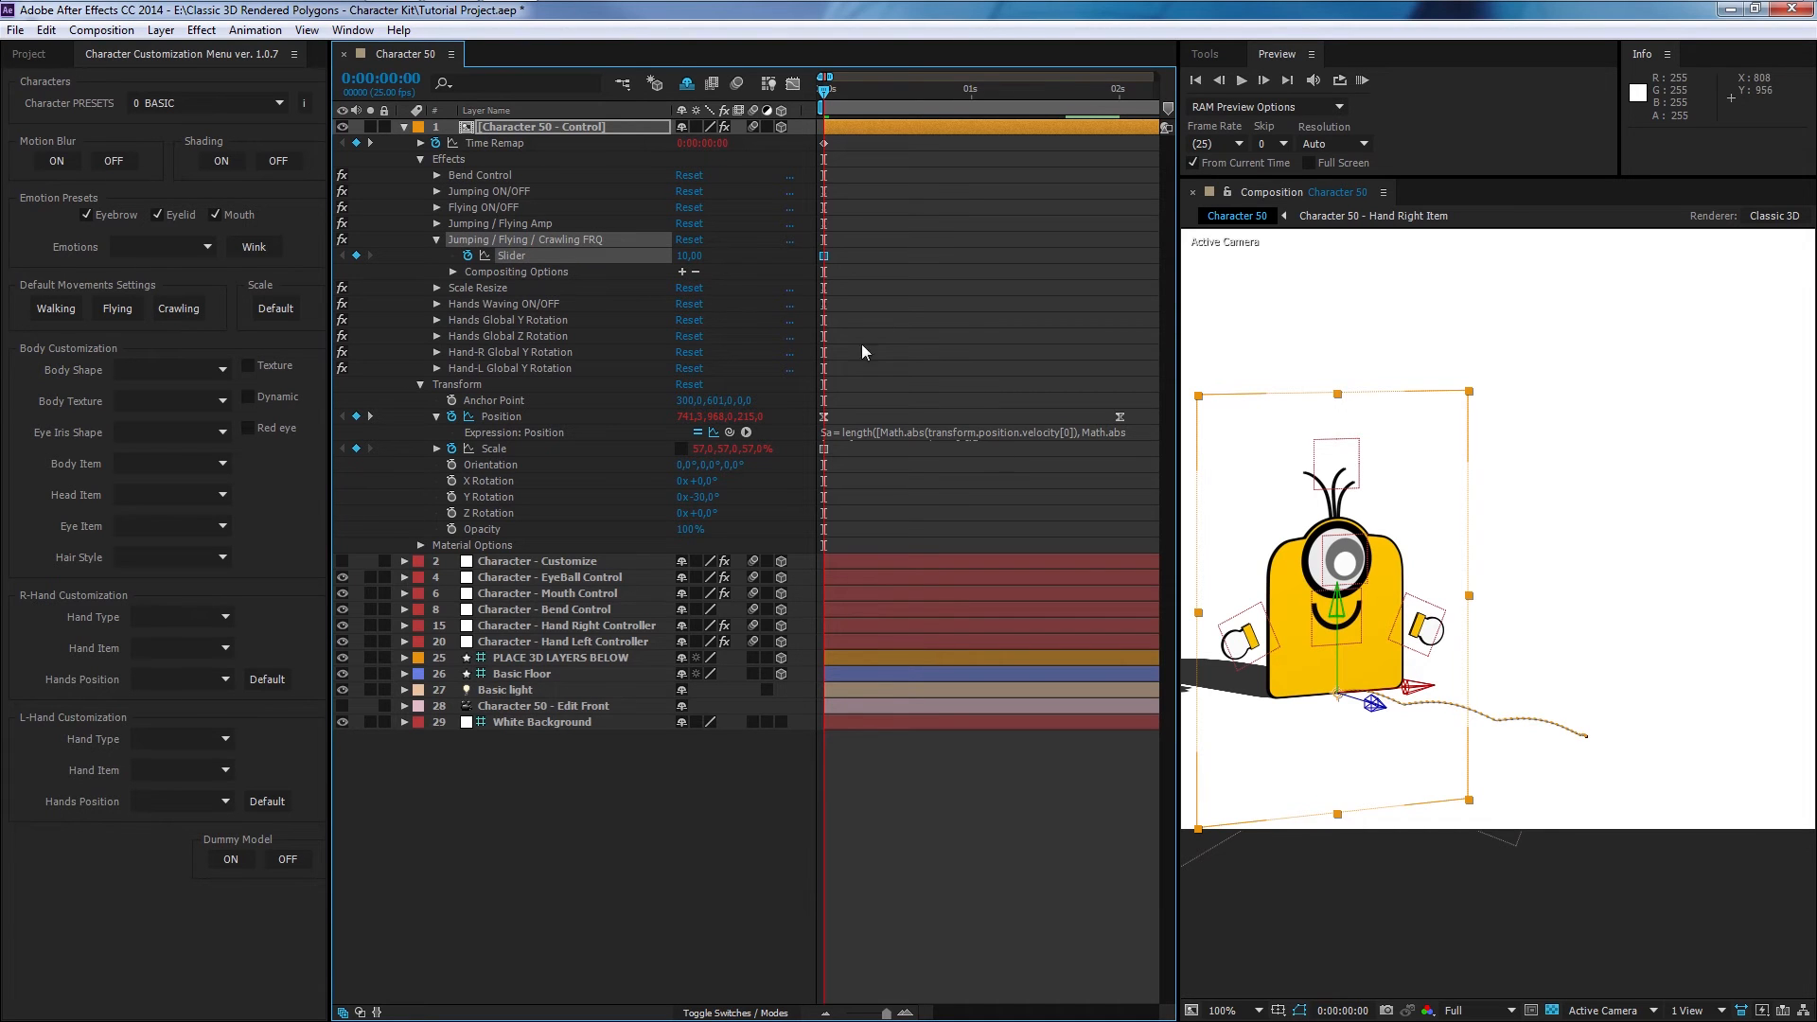
{"action": "type", "text": "50"}
{"action": "key", "text": "Return"}
{"action": "left_click", "coordinate": [1363, 81]}
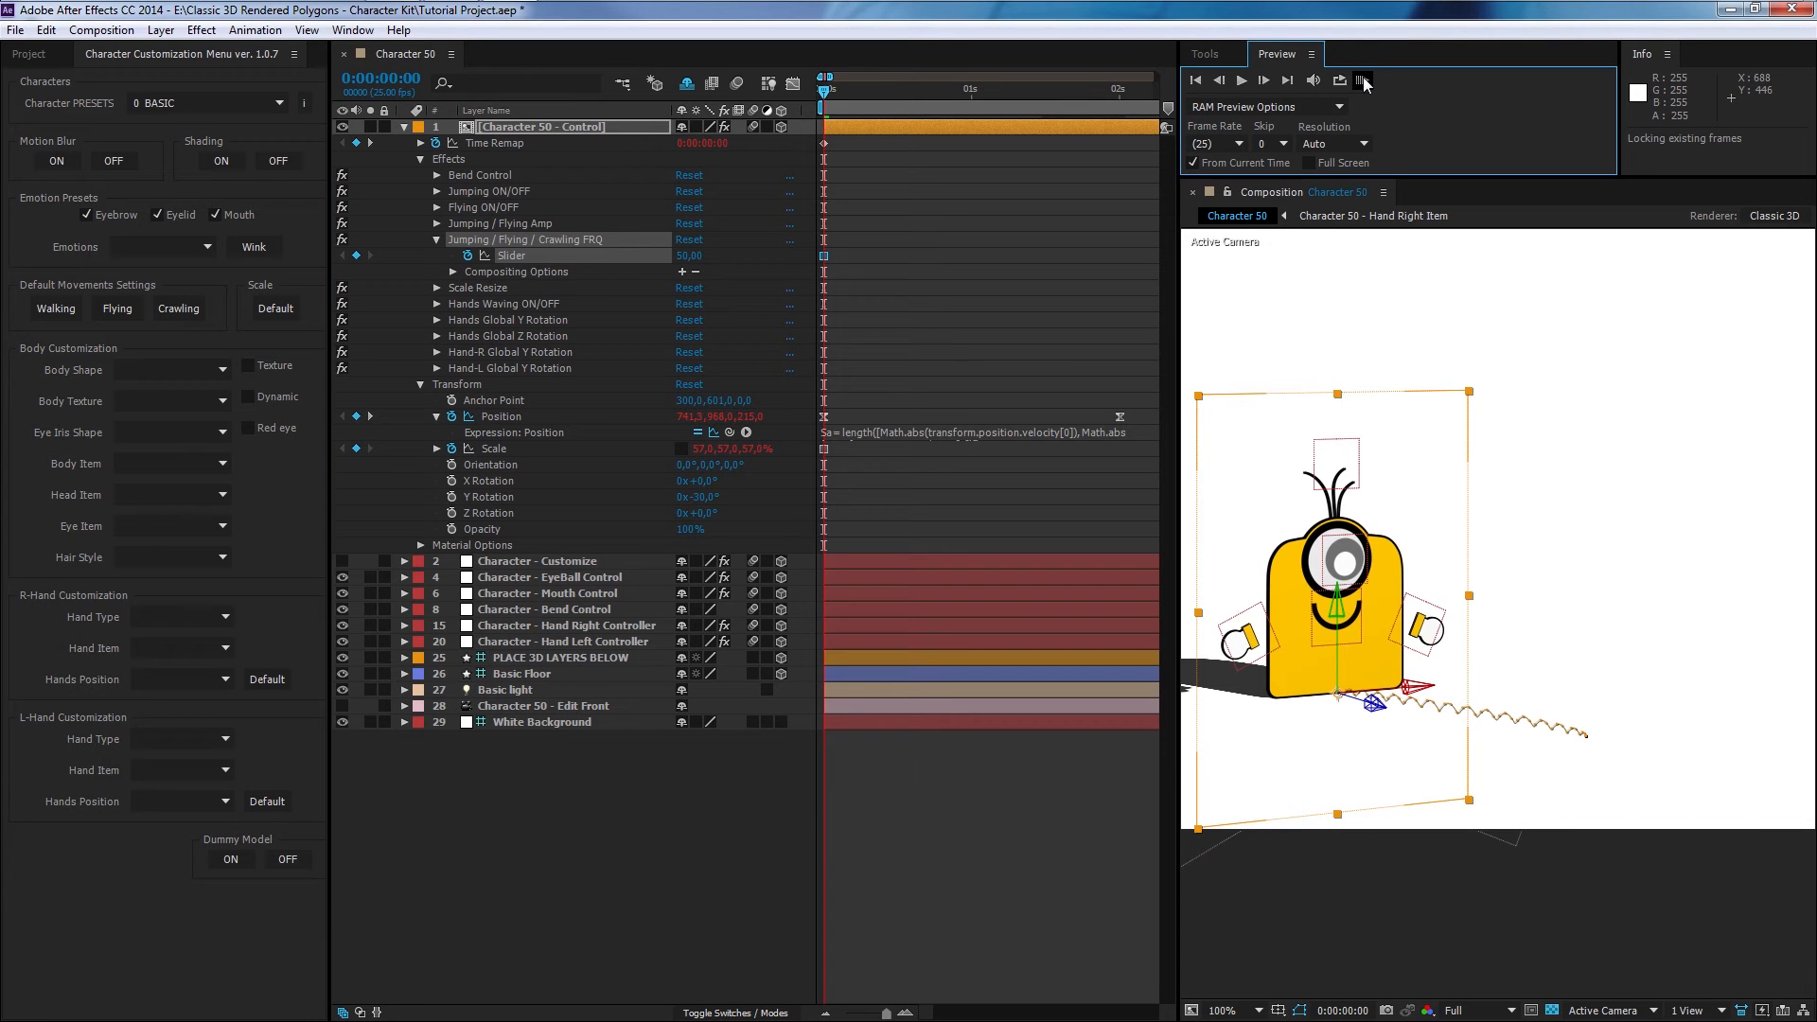
{"action": "left_click", "coordinate": [1410, 88]}
{"action": "key", "text": "ctrl+z"}
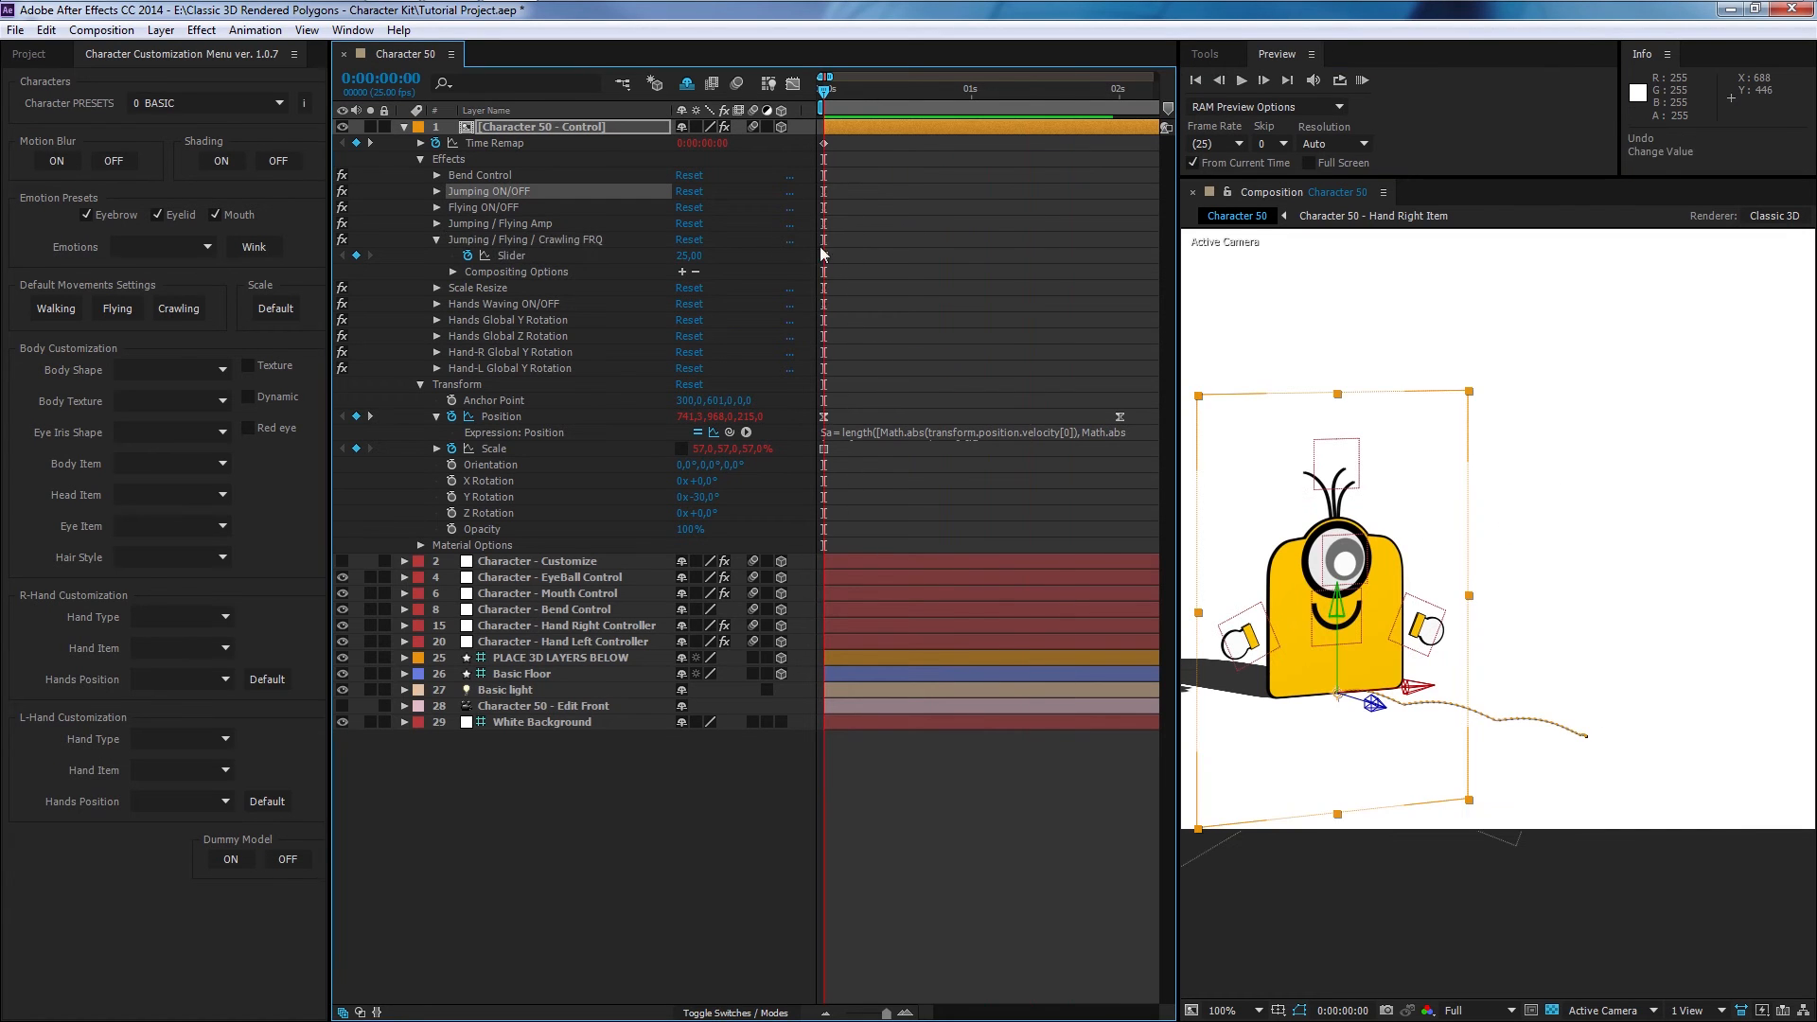
- Open the Scale Resize effect's slider on the control layer and preview the animation
{"action": "left_click", "coordinate": [435, 240]}
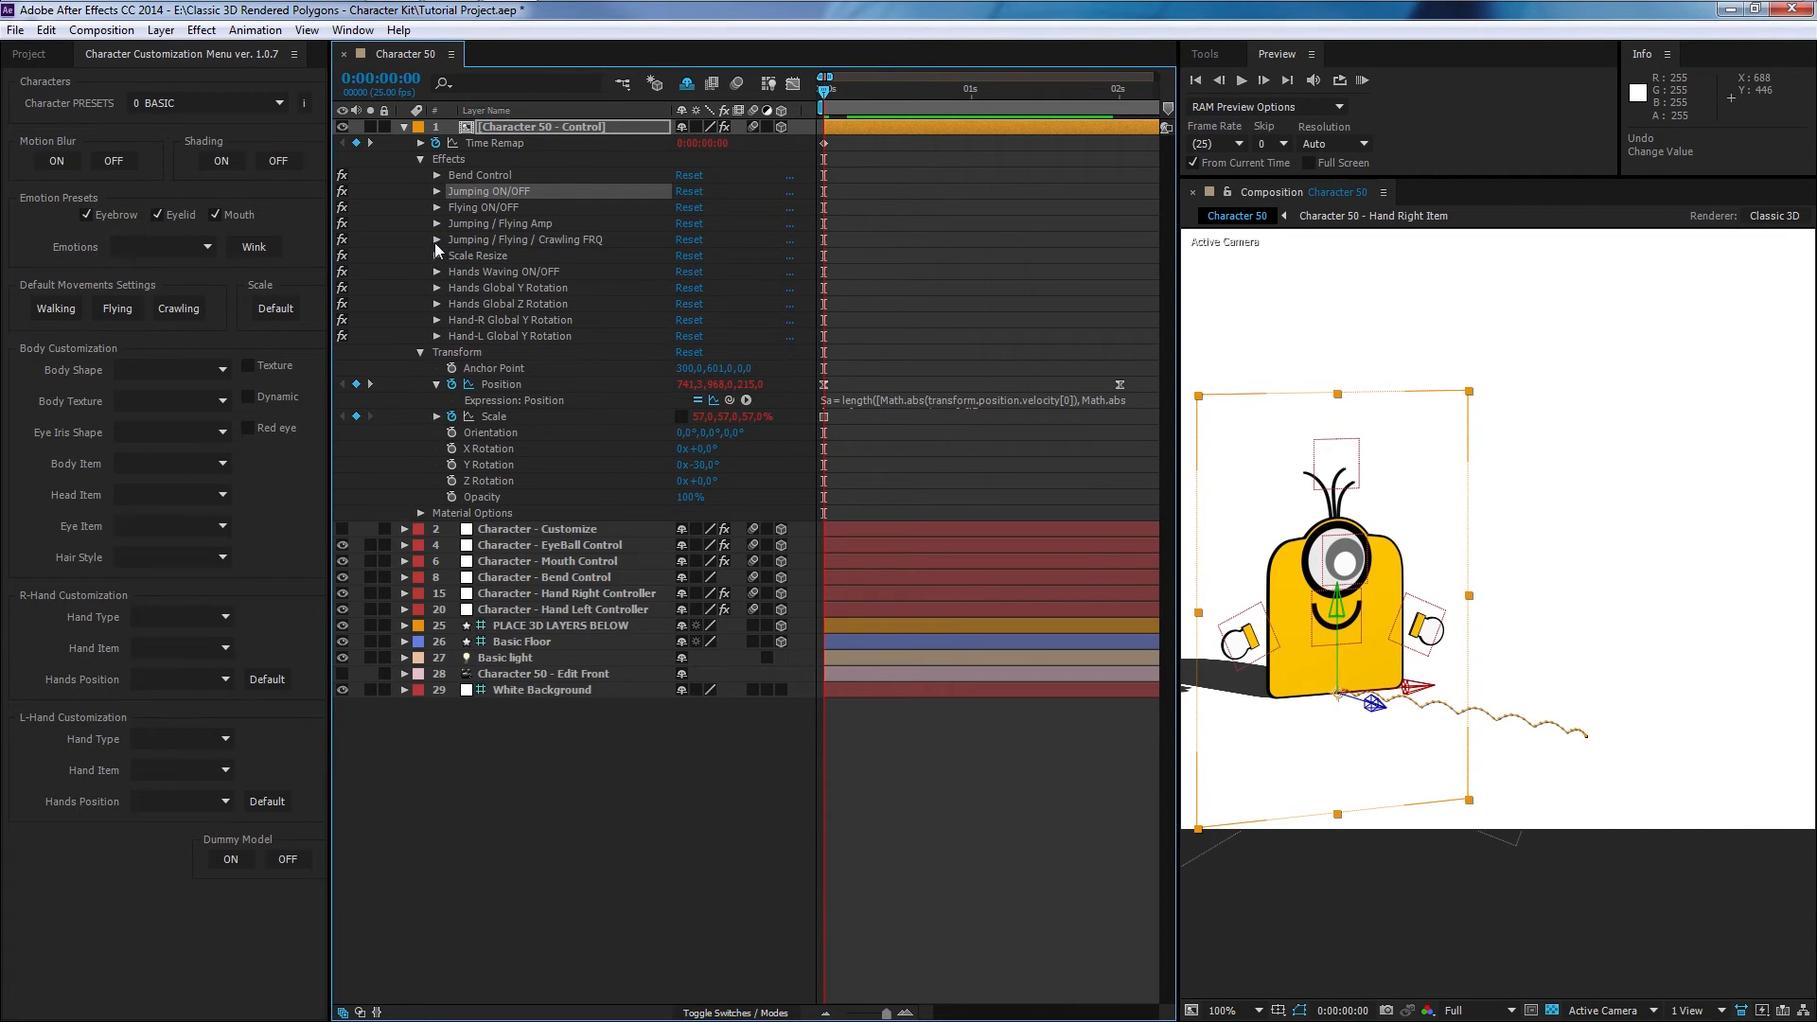
{"action": "left_click", "coordinate": [436, 257]}
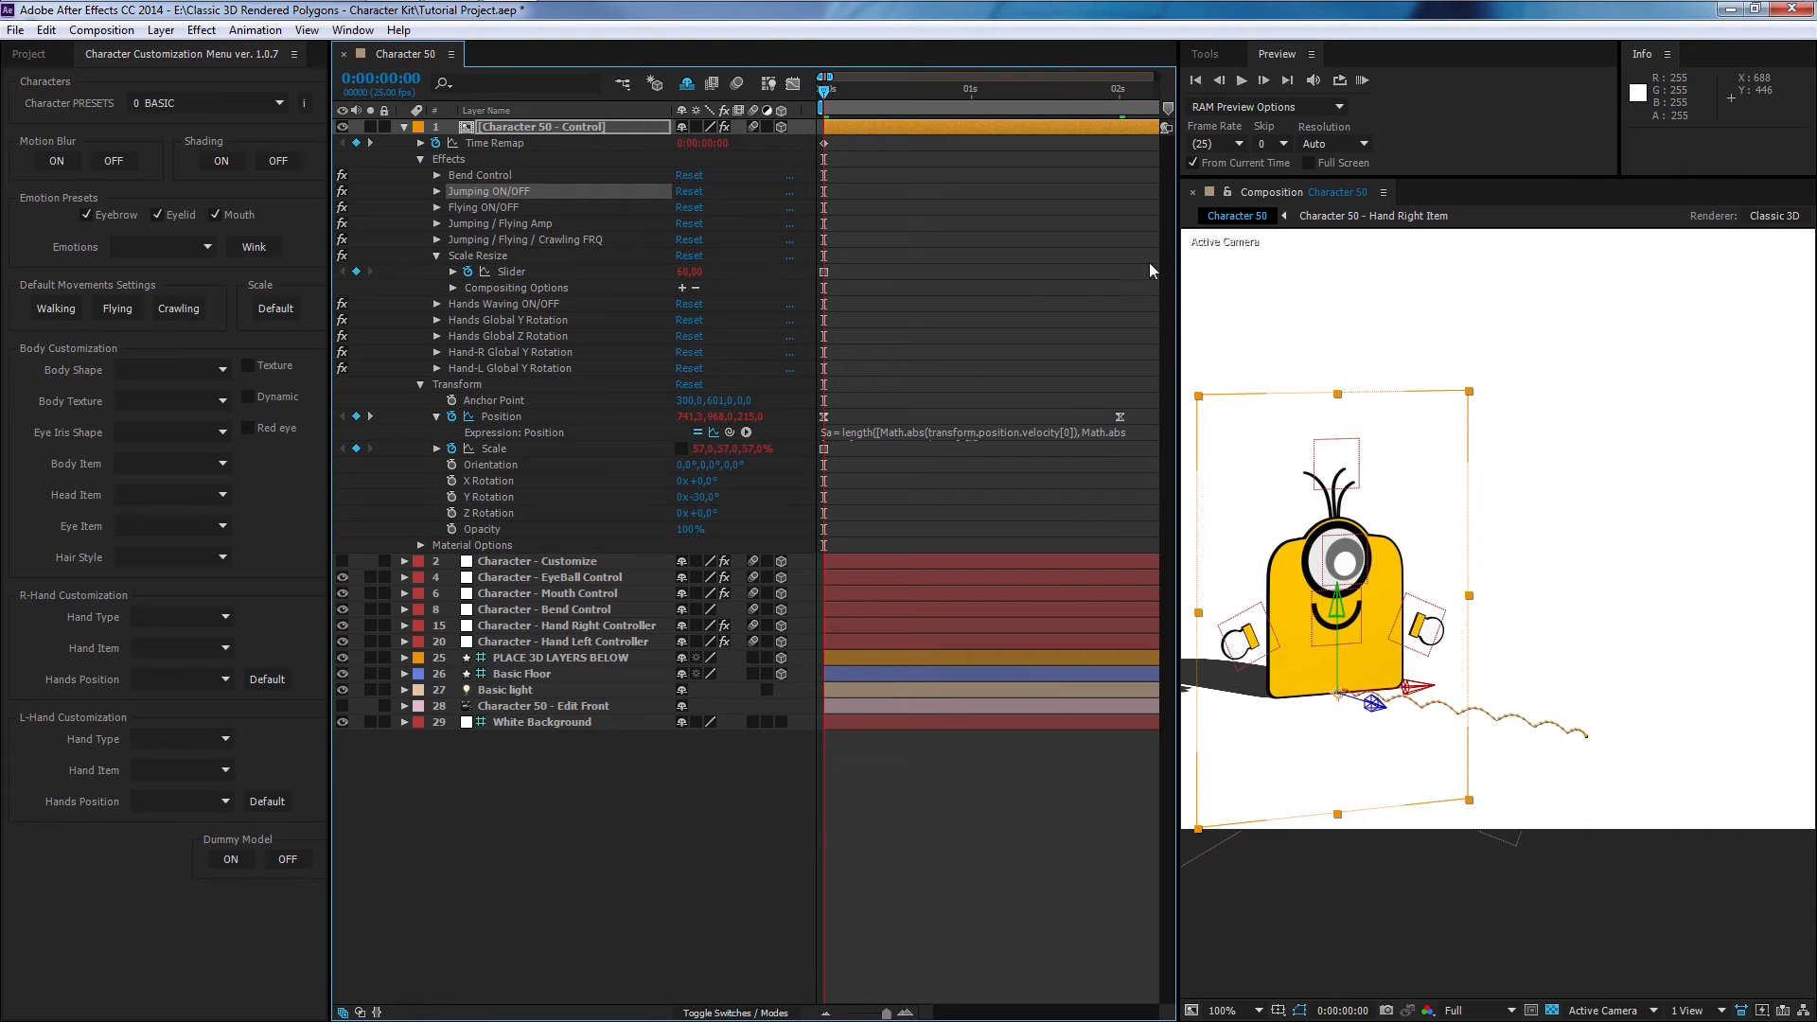
{"action": "left_click", "coordinate": [1365, 79]}
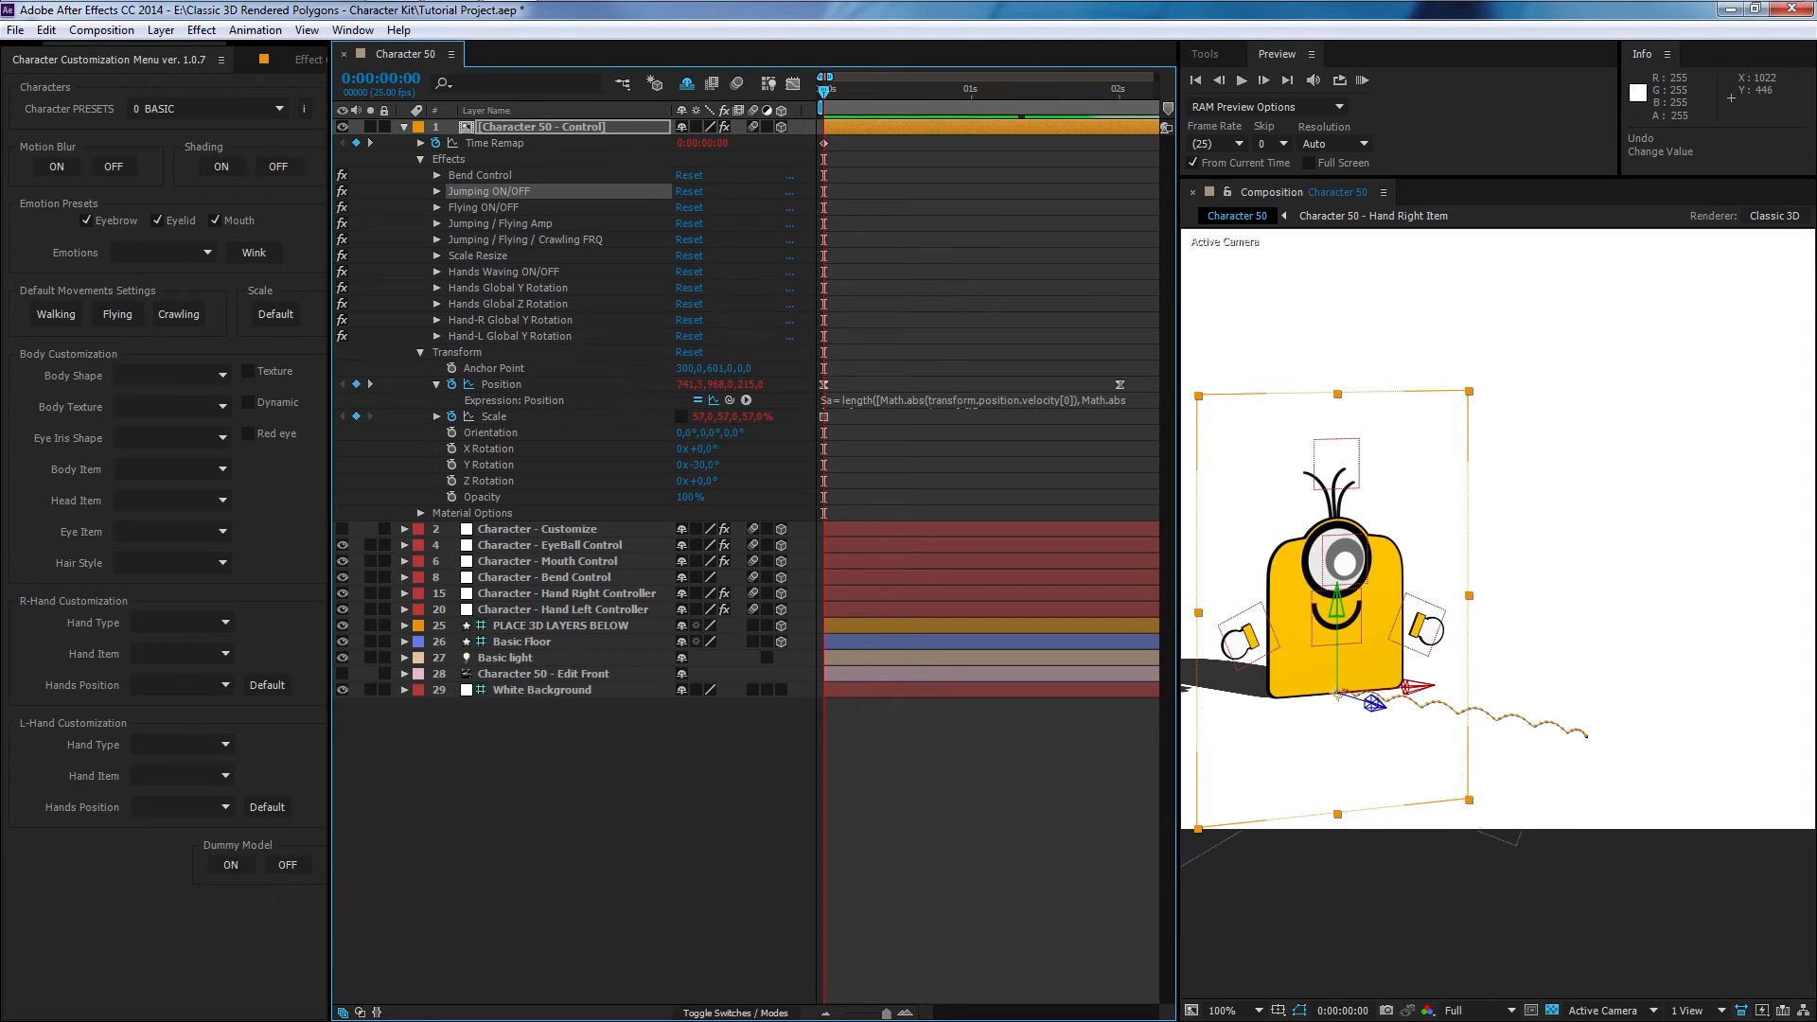
- Try halving the control layer's Scale with 57/2, preview it, and undo the scale change
{"action": "left_click", "coordinate": [721, 416]}
{"action": "type", "text": "57/2"}
{"action": "key", "text": "Return"}
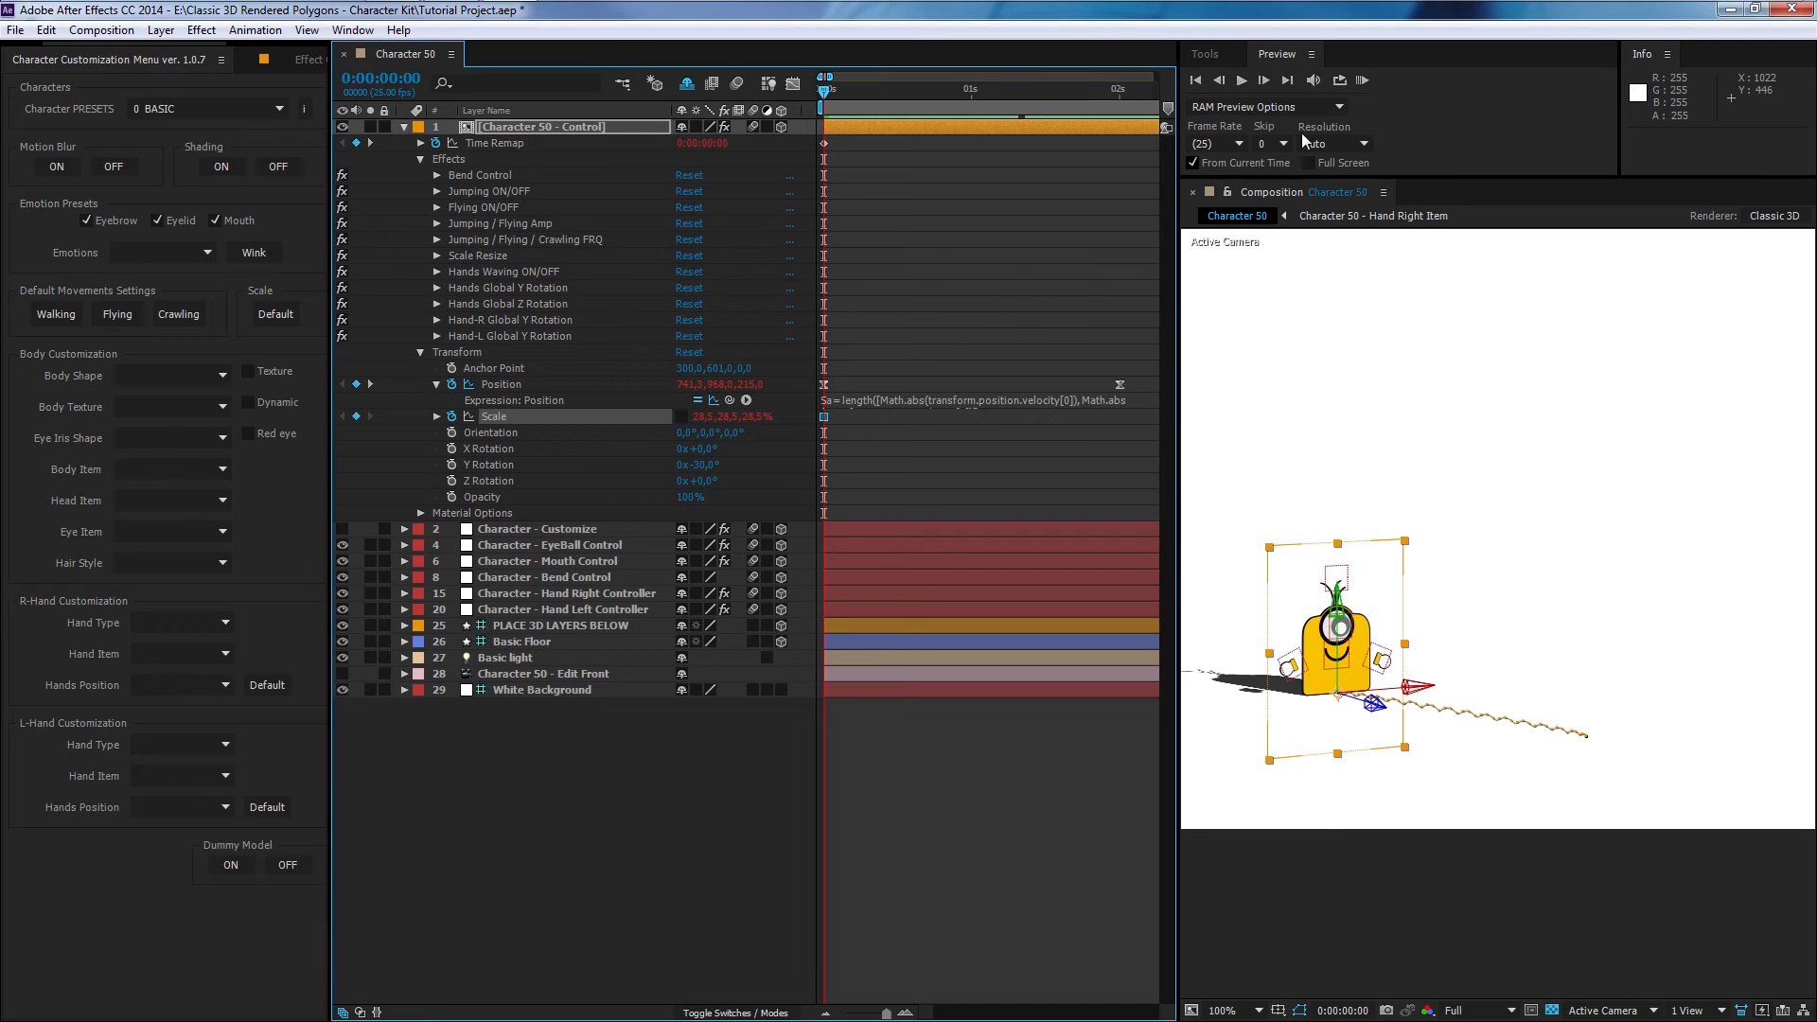
{"action": "left_click", "coordinate": [1361, 82]}
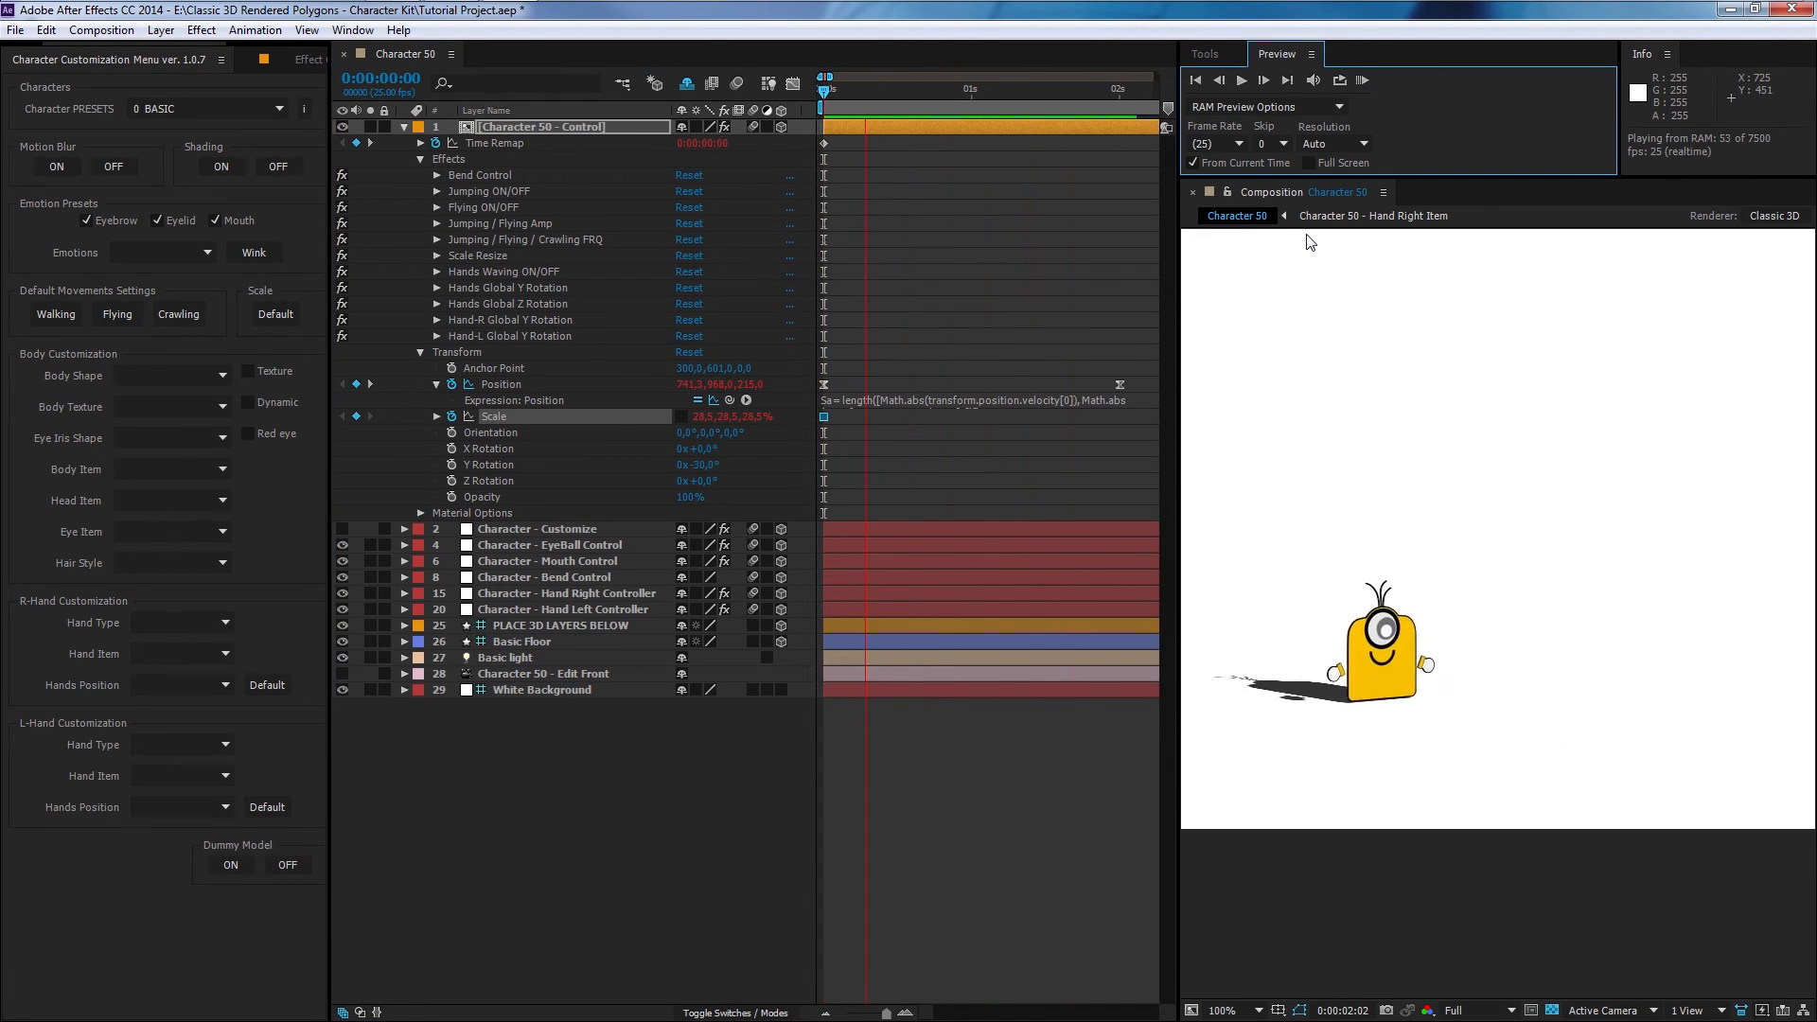
{"action": "left_click", "coordinate": [874, 338]}
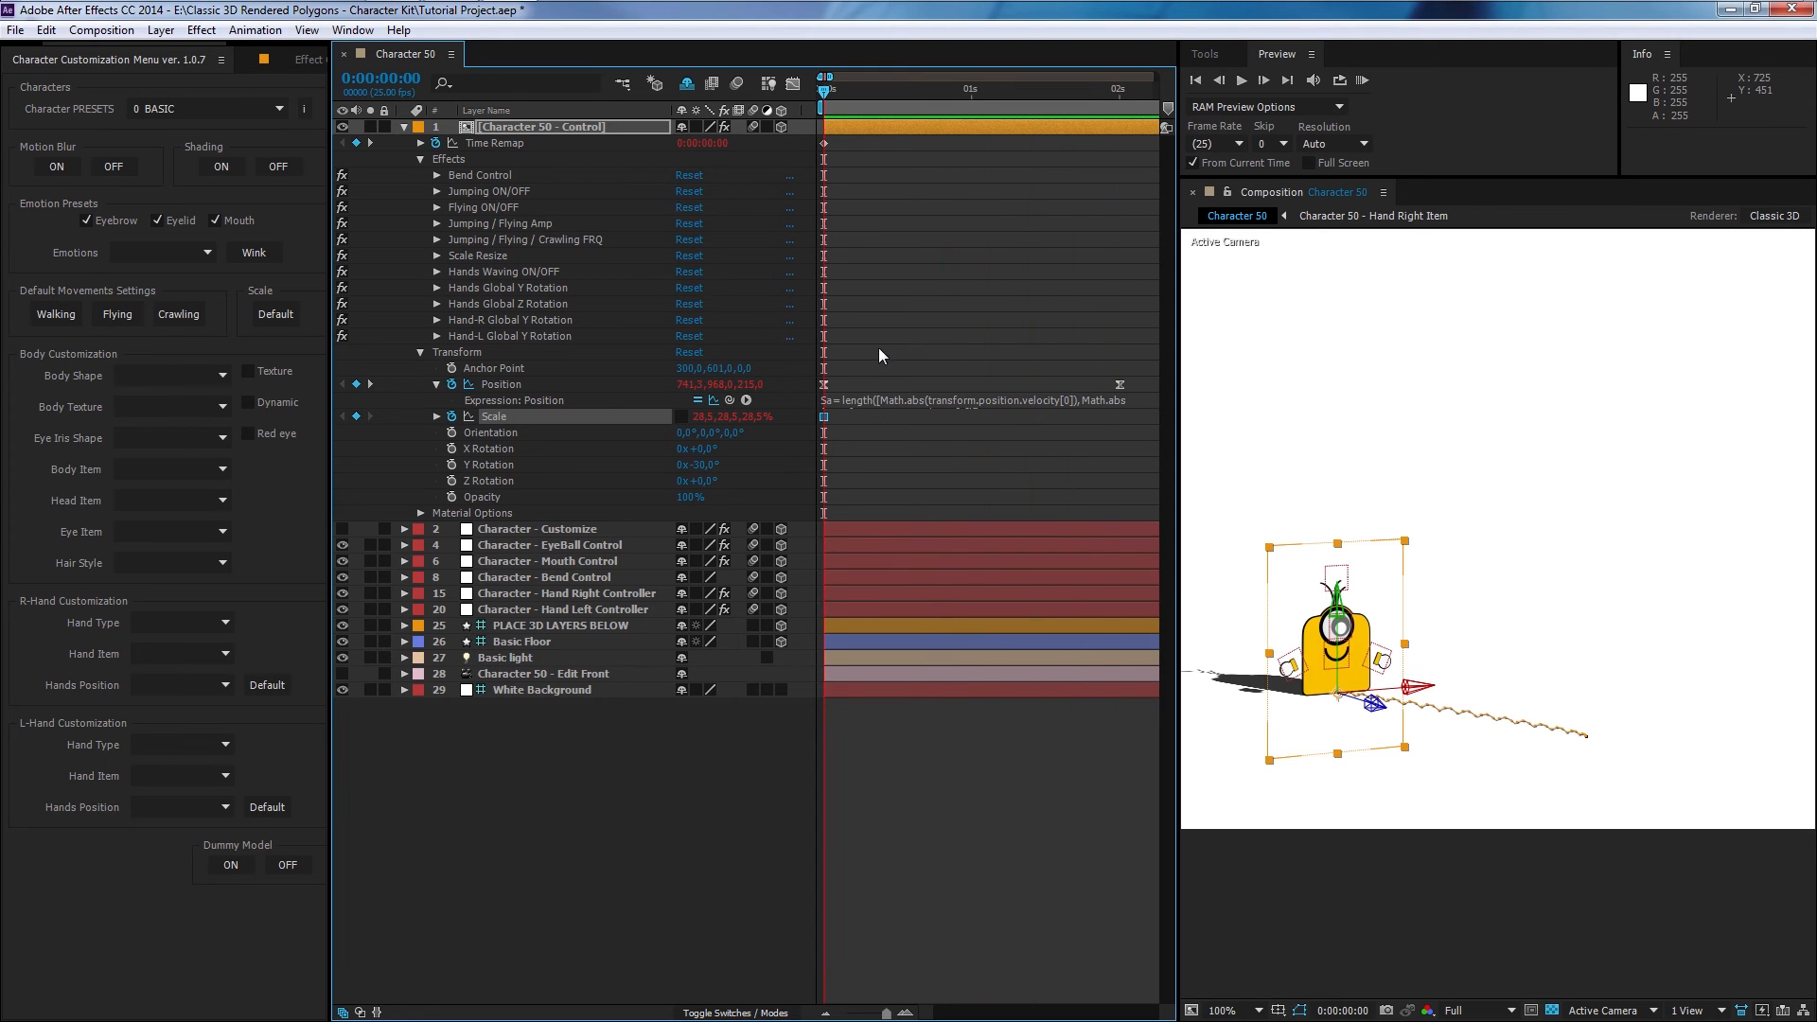
{"action": "left_click", "coordinate": [974, 330]}
{"action": "key", "text": "ctrl+z"}
{"action": "key", "text": "ctrl+z"}
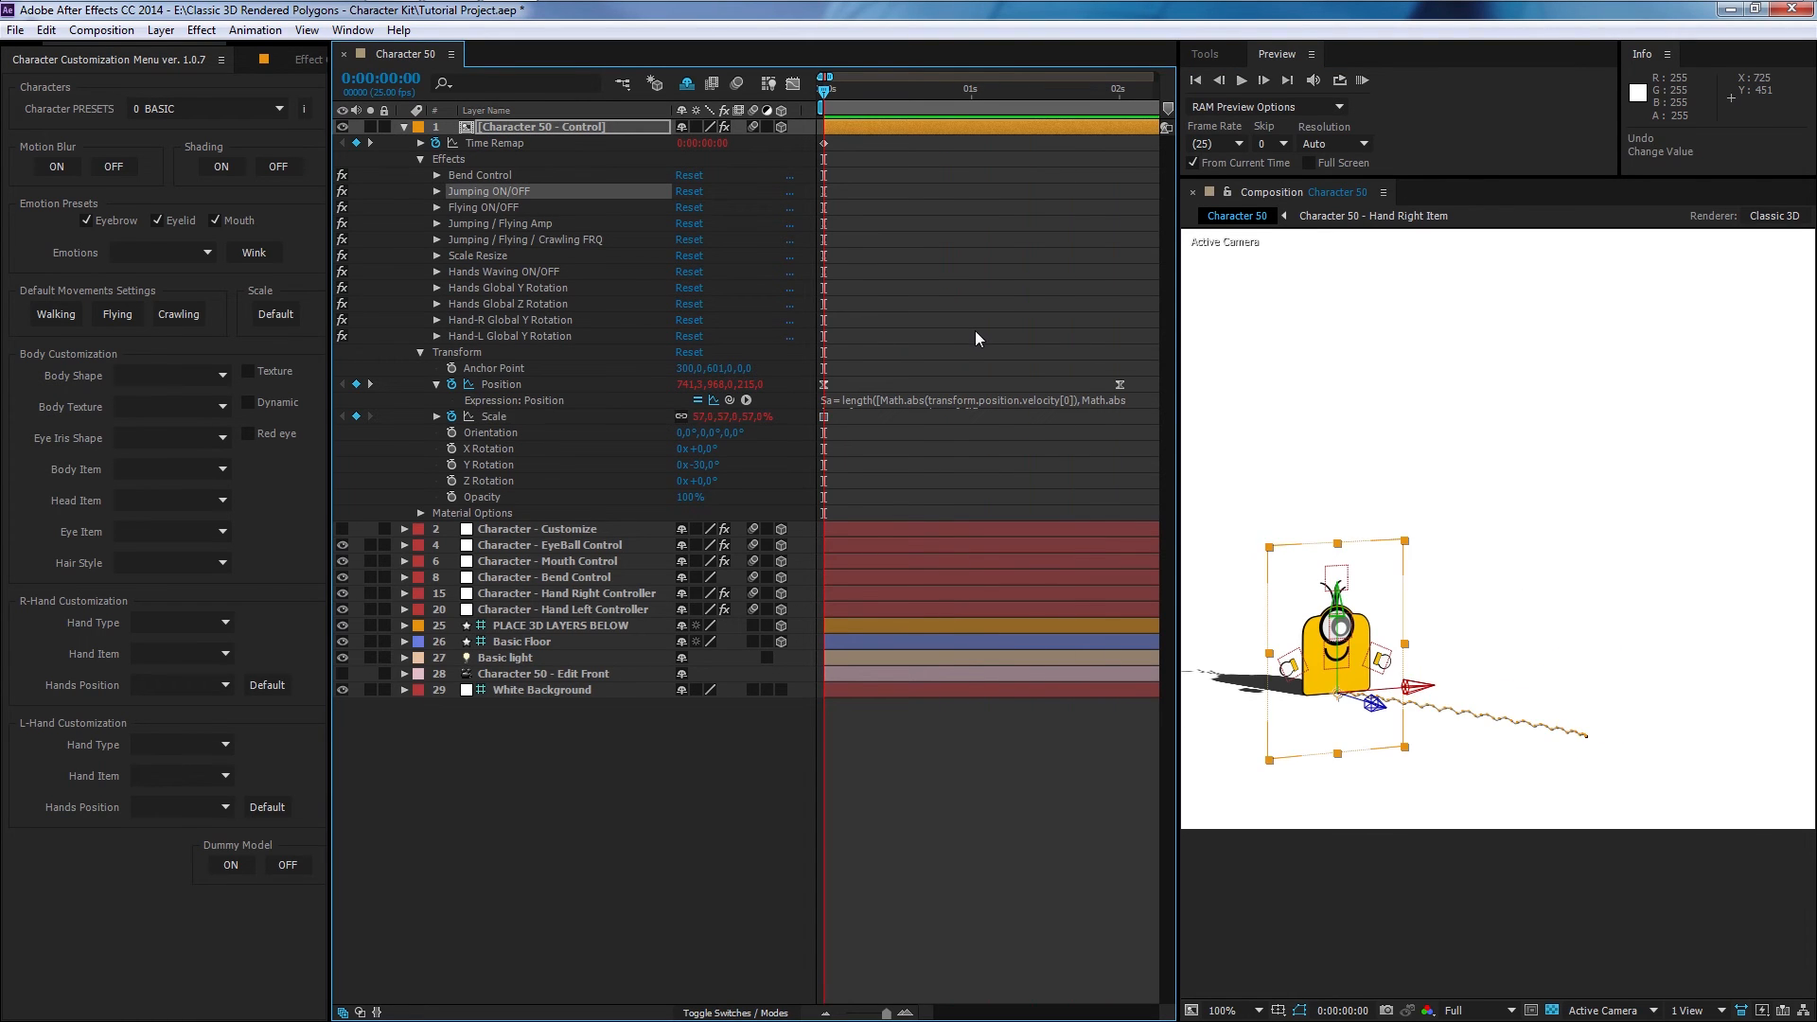
- Try setting the layer's Scale to 114%, preview the larger character, and restore the default scale from the customization panel
{"action": "left_click", "coordinate": [727, 417]}
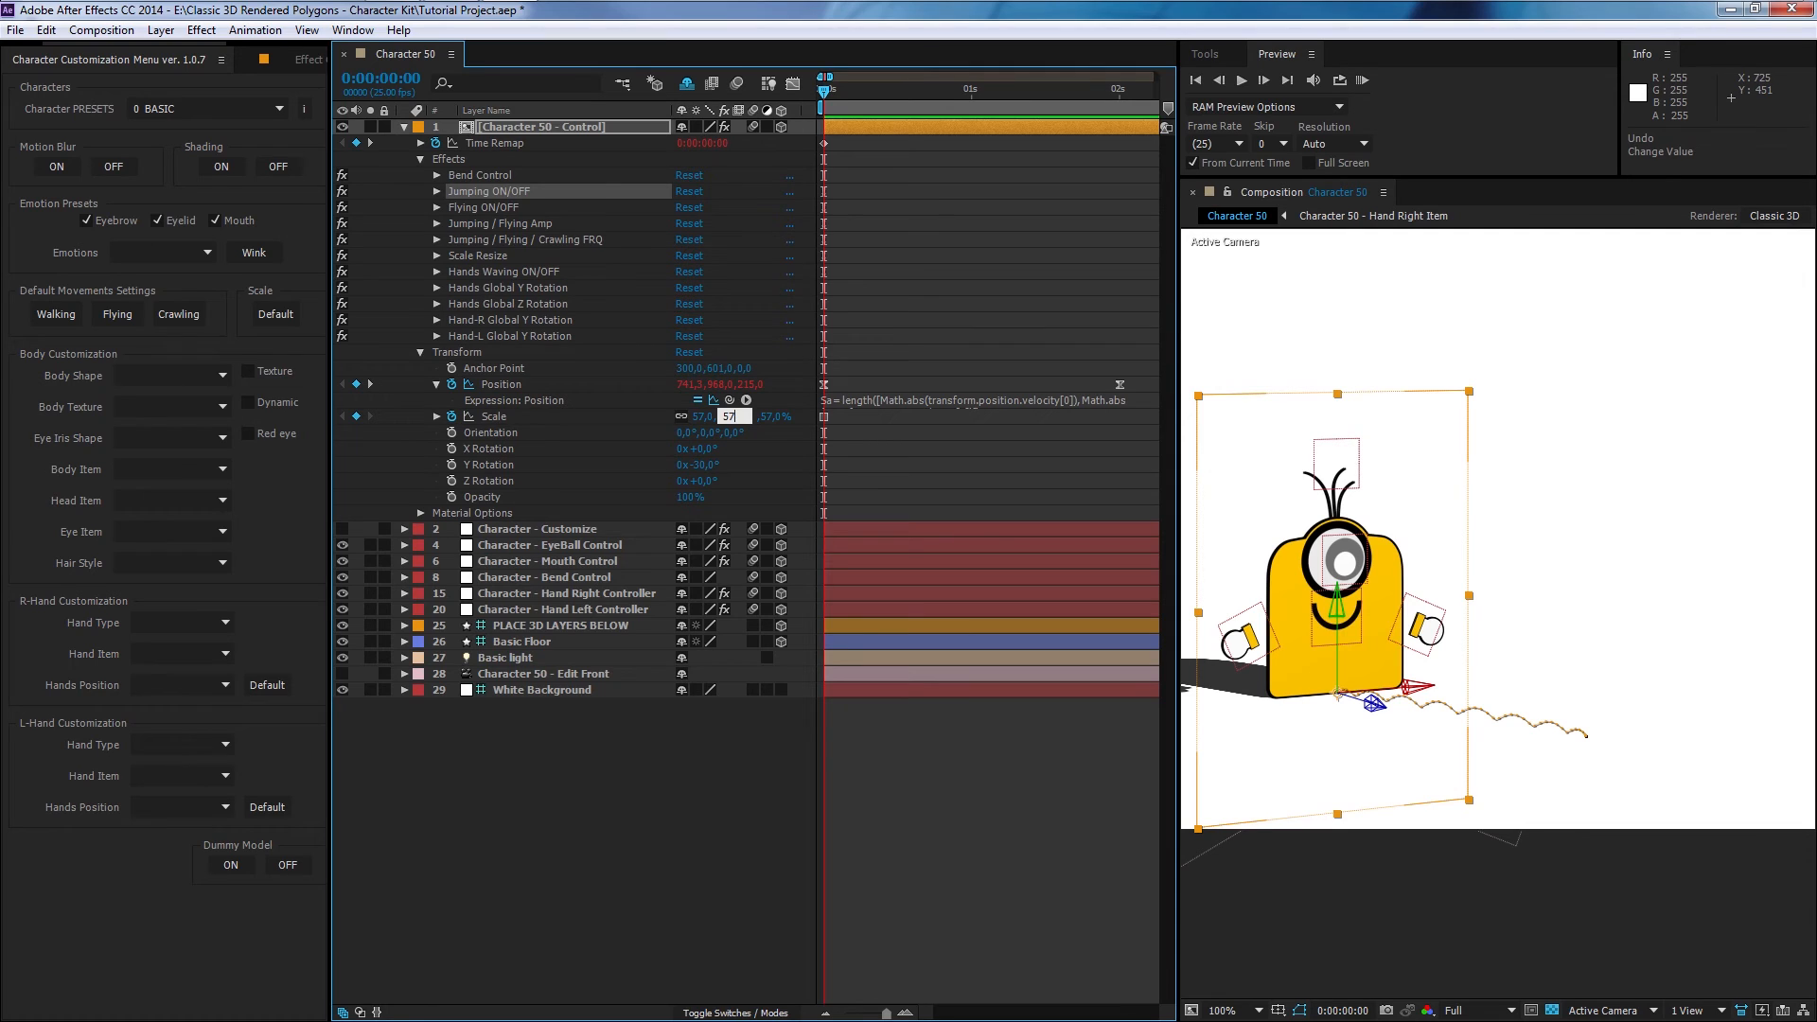
{"action": "type", "text": "114"}
{"action": "key", "text": "Return"}
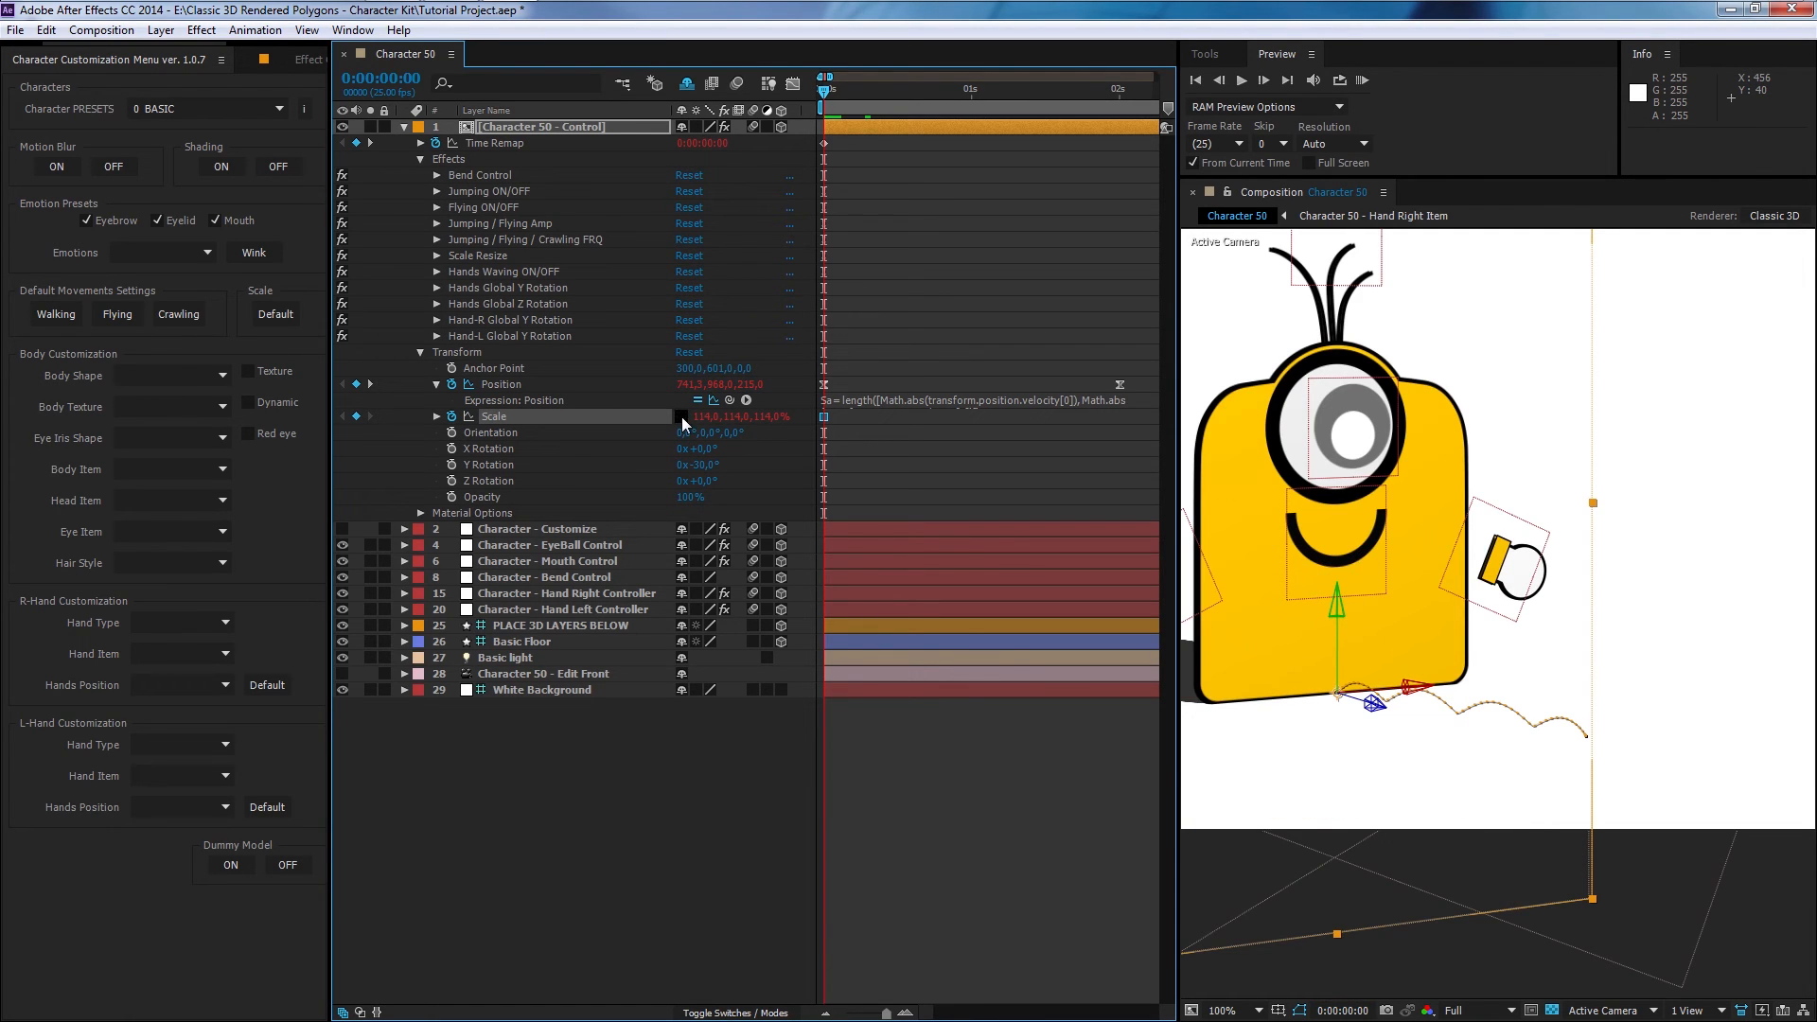
{"action": "key", "text": "comma"}
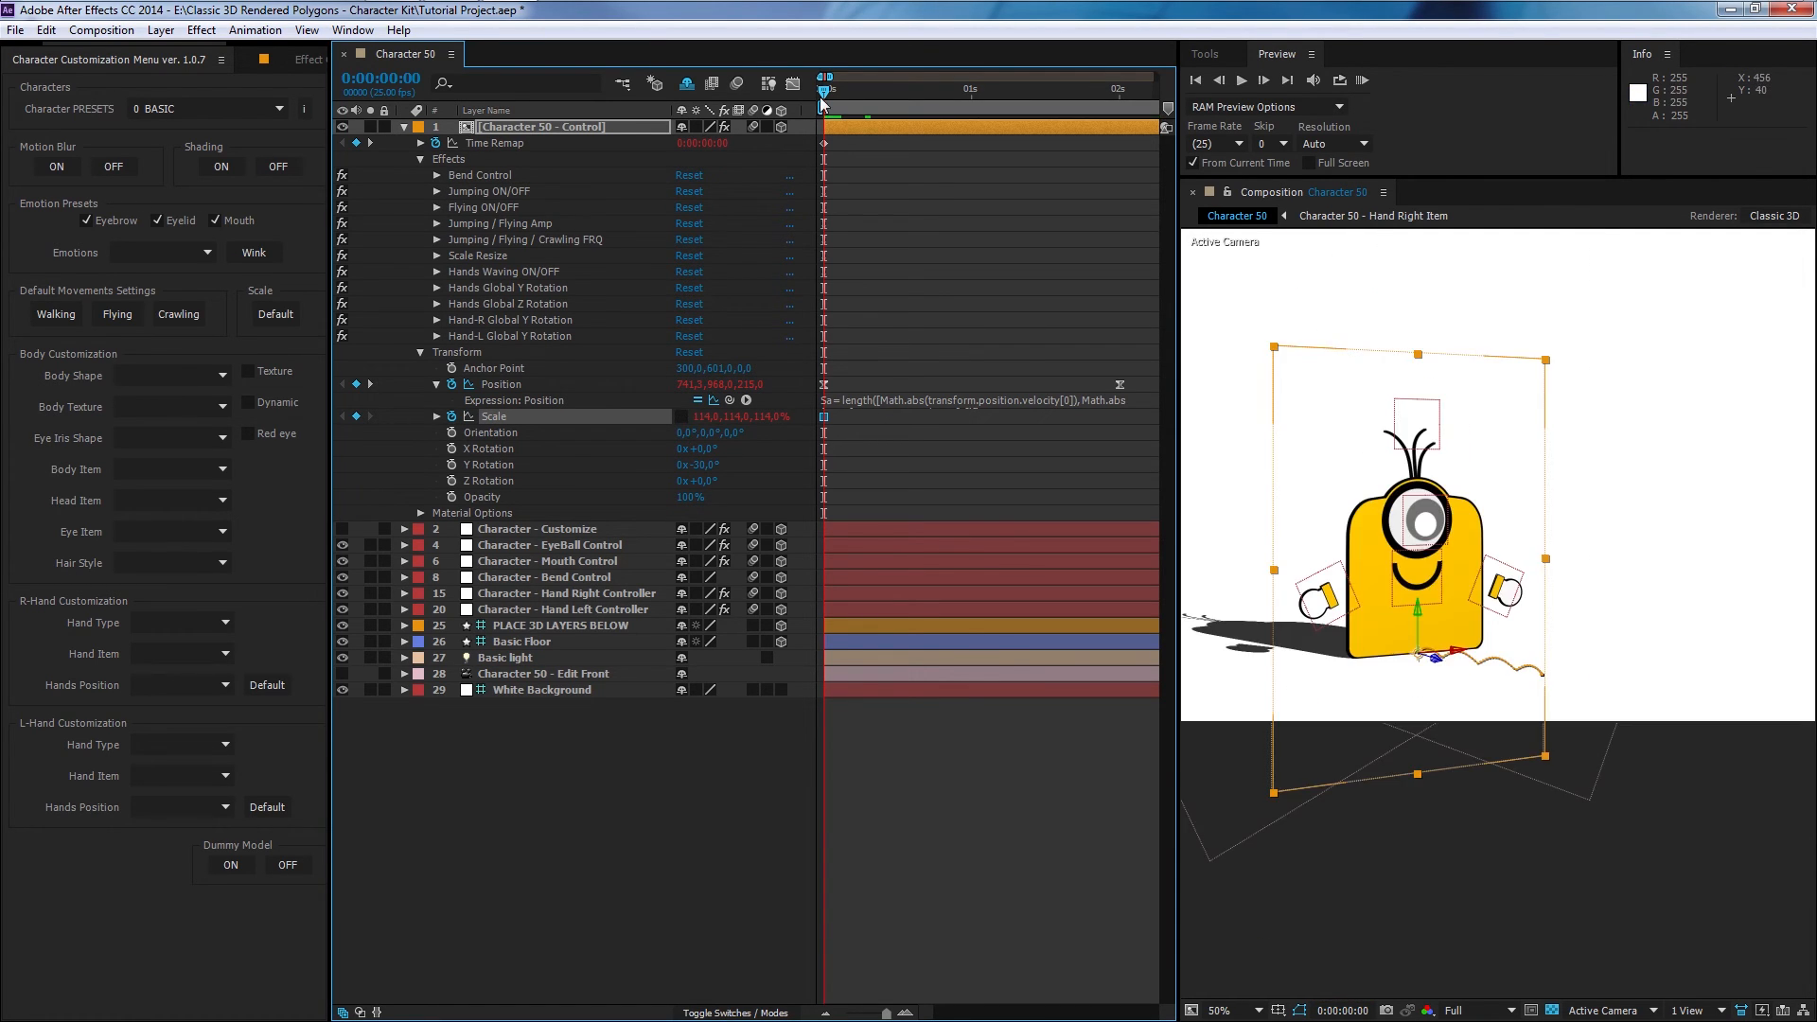
{"action": "left_click", "coordinate": [1363, 80]}
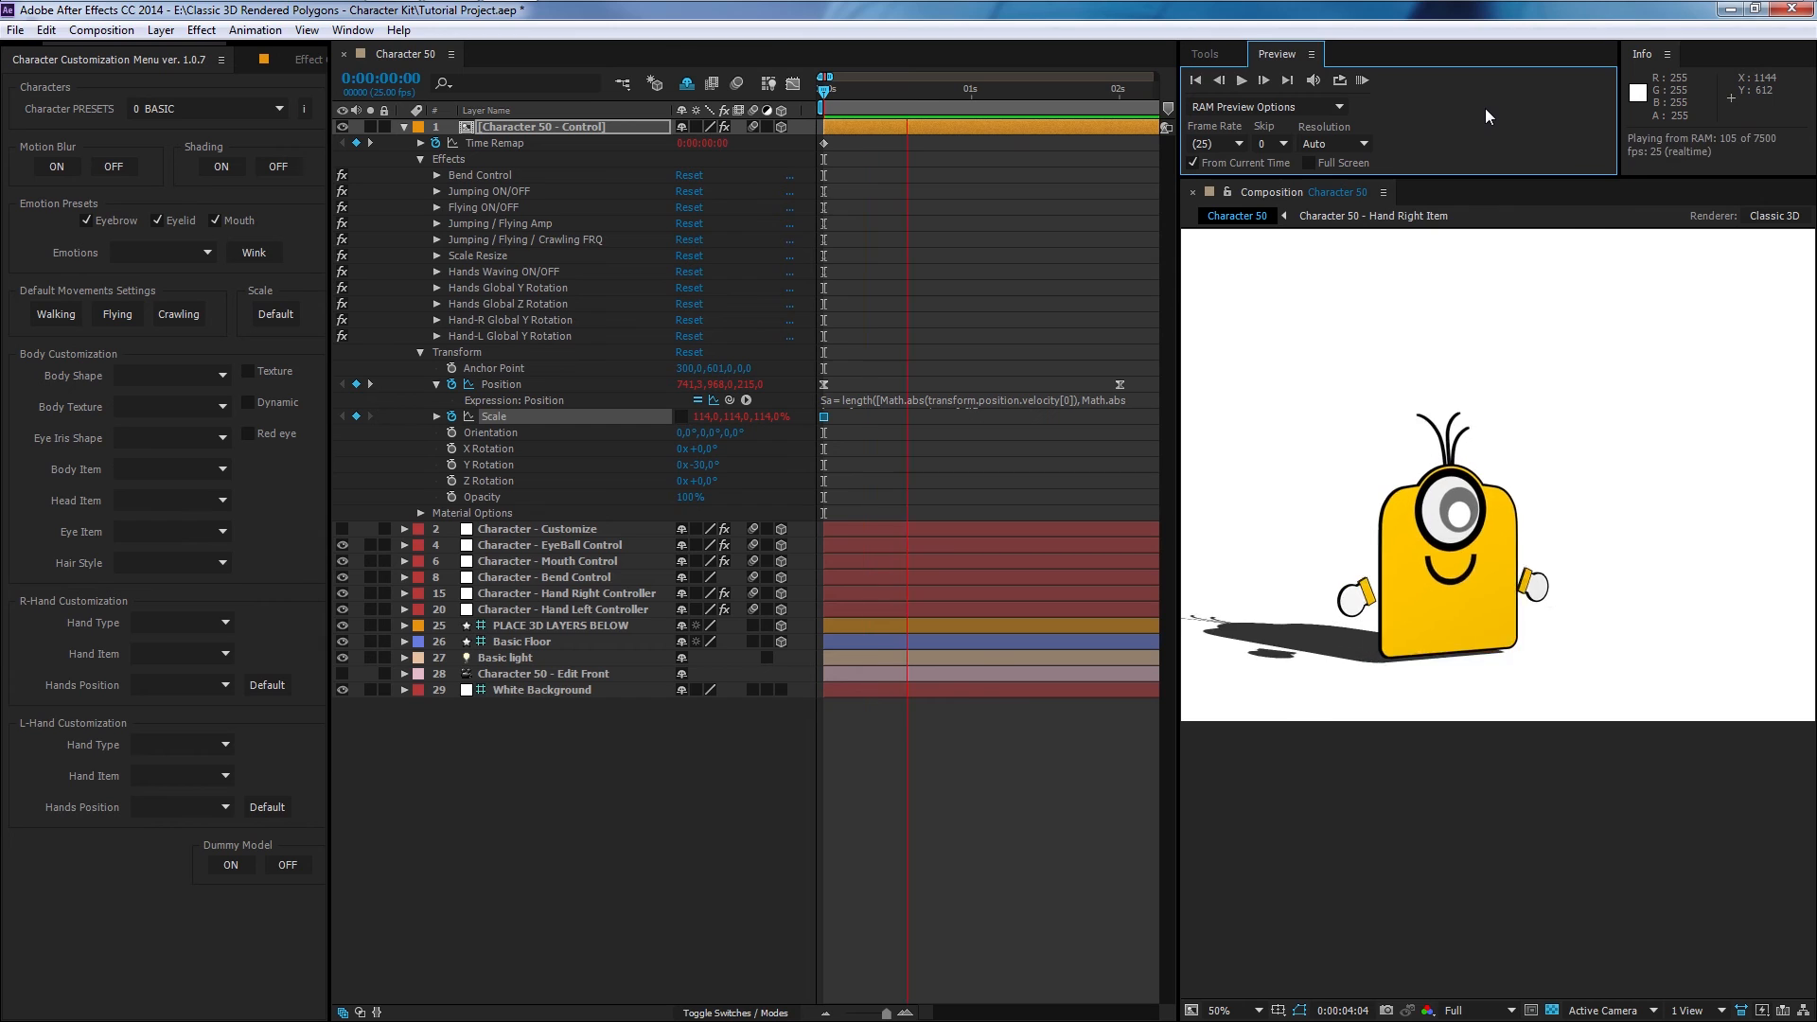
{"action": "left_click", "coordinate": [929, 336]}
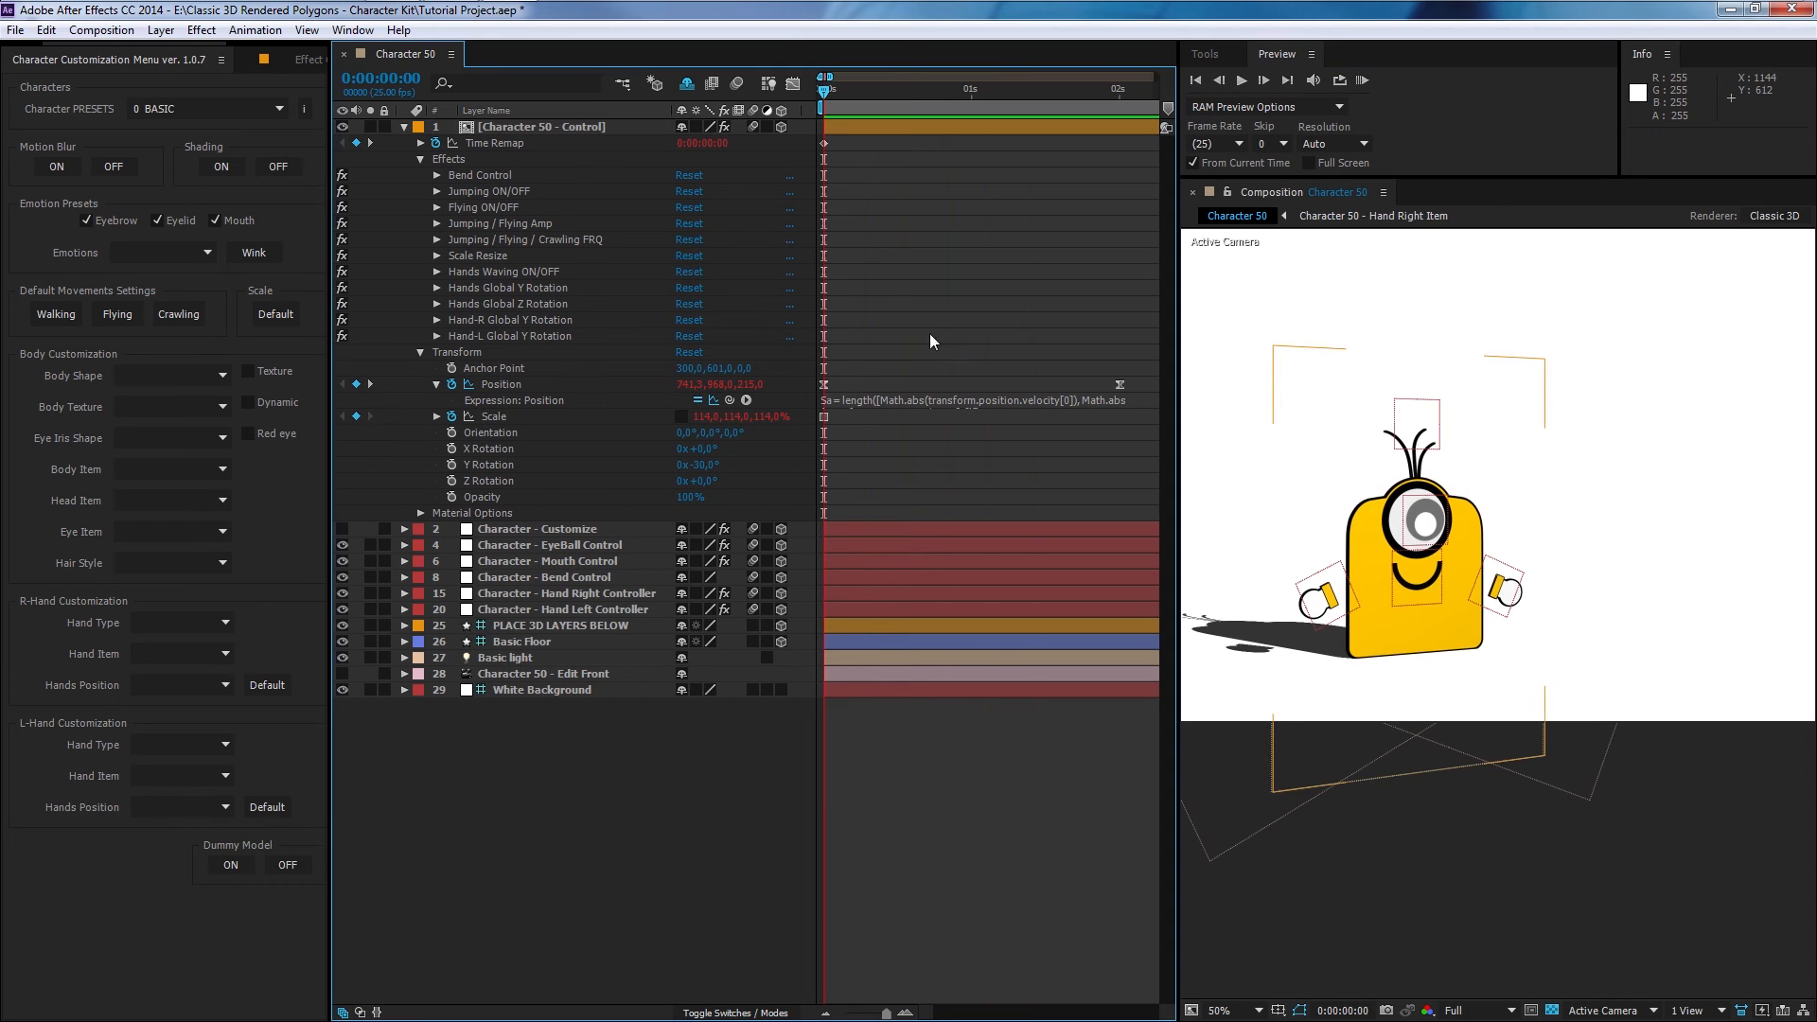
{"action": "left_click", "coordinate": [274, 317]}
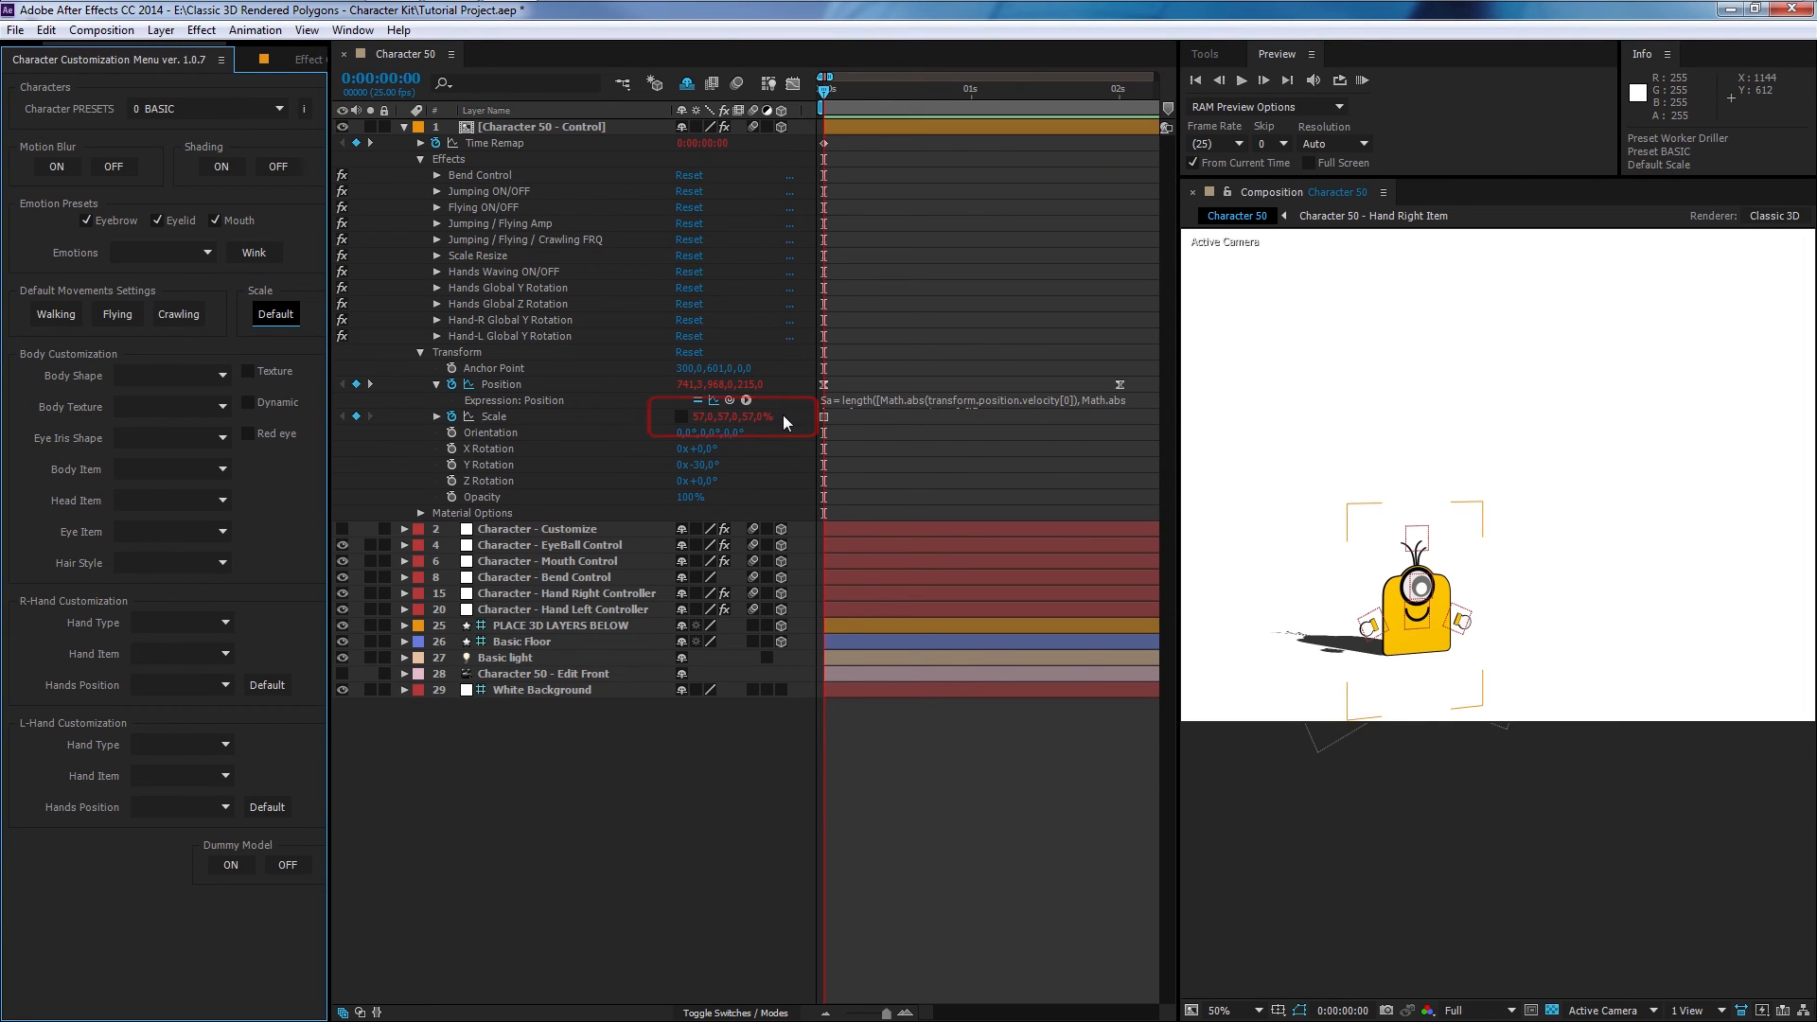
- Try turning off the Hands Waving ON/OFF checkbox, preview the walk, and switch it back on
{"action": "left_click", "coordinate": [437, 271]}
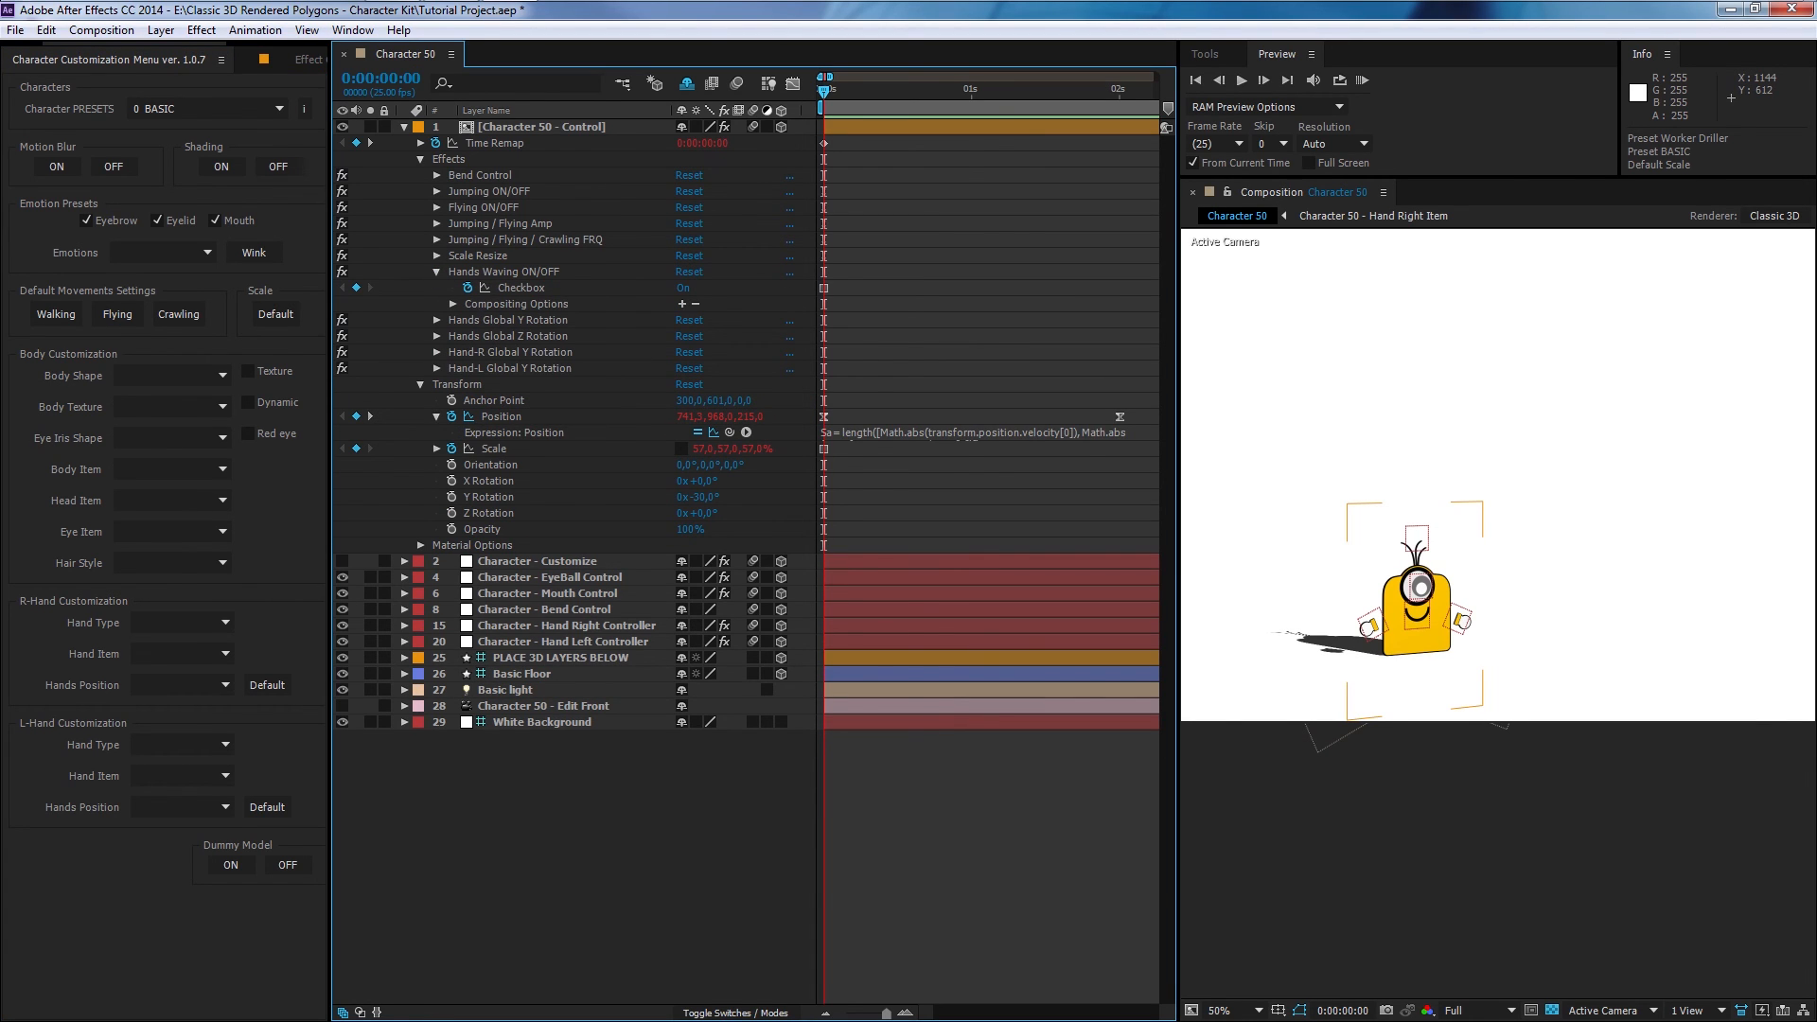
{"action": "left_click", "coordinate": [683, 287]}
{"action": "left_click", "coordinate": [1363, 81]}
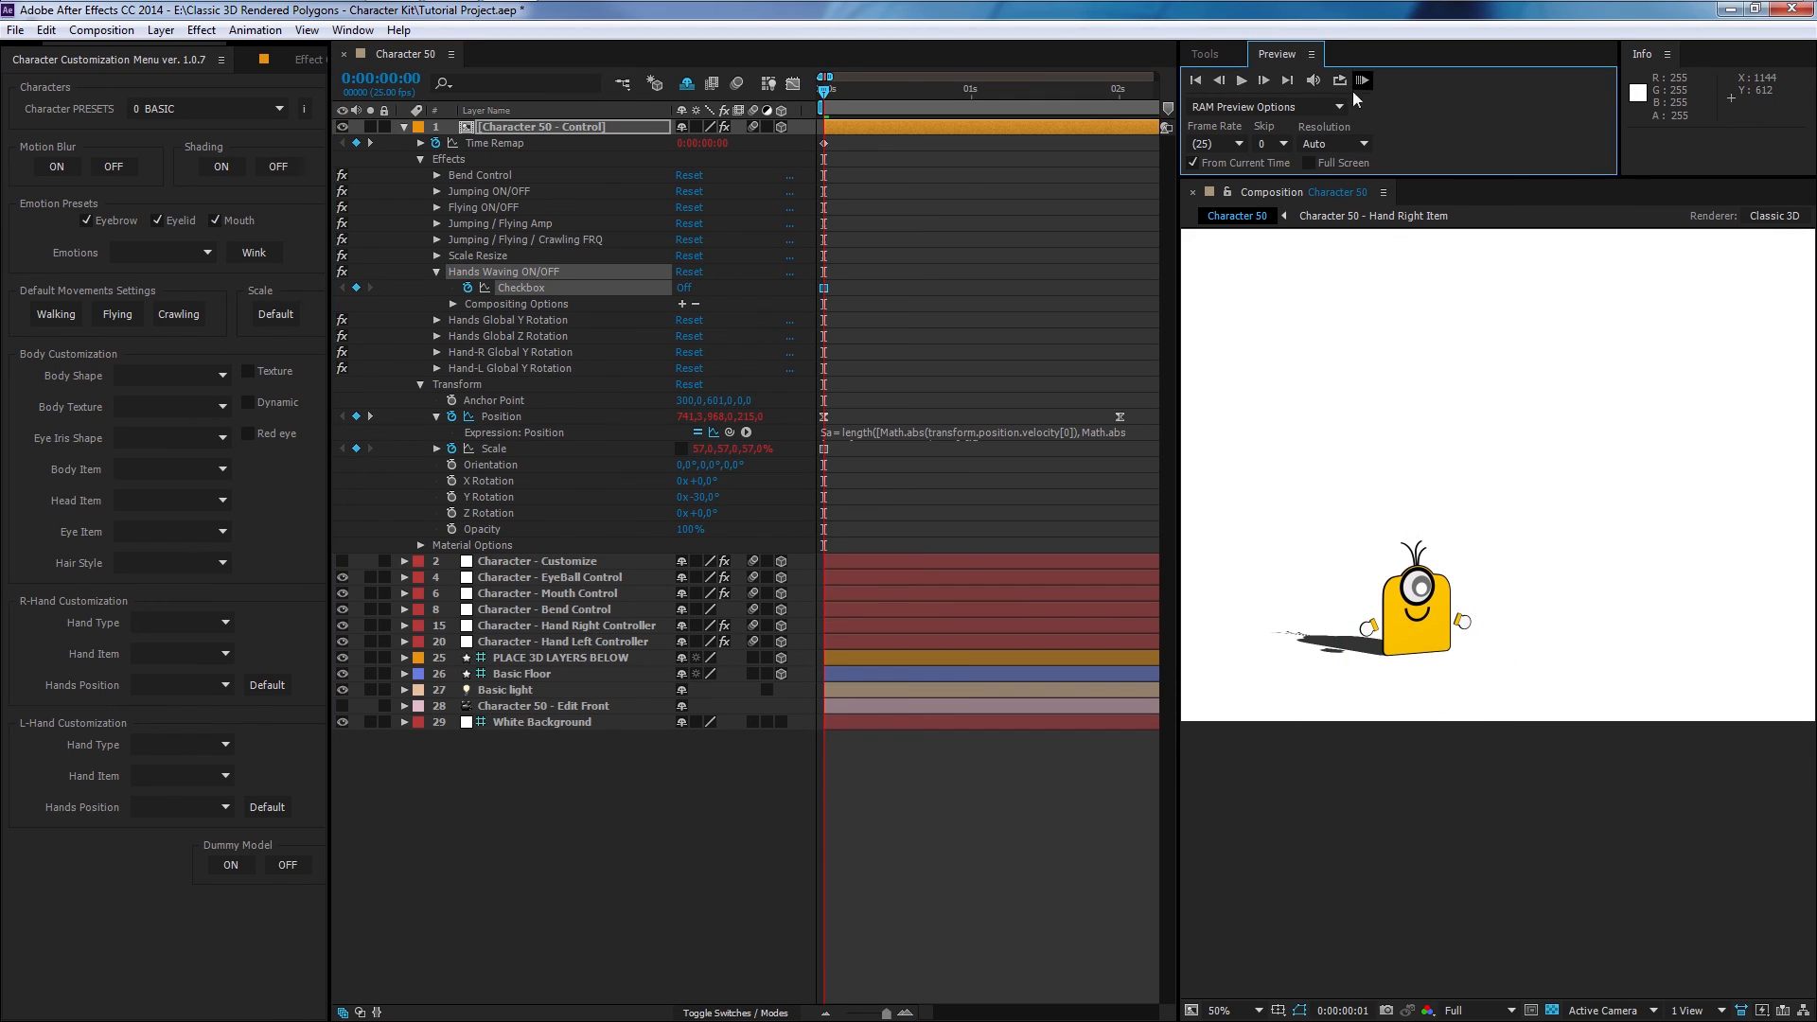
{"action": "left_click", "coordinate": [1438, 630]}
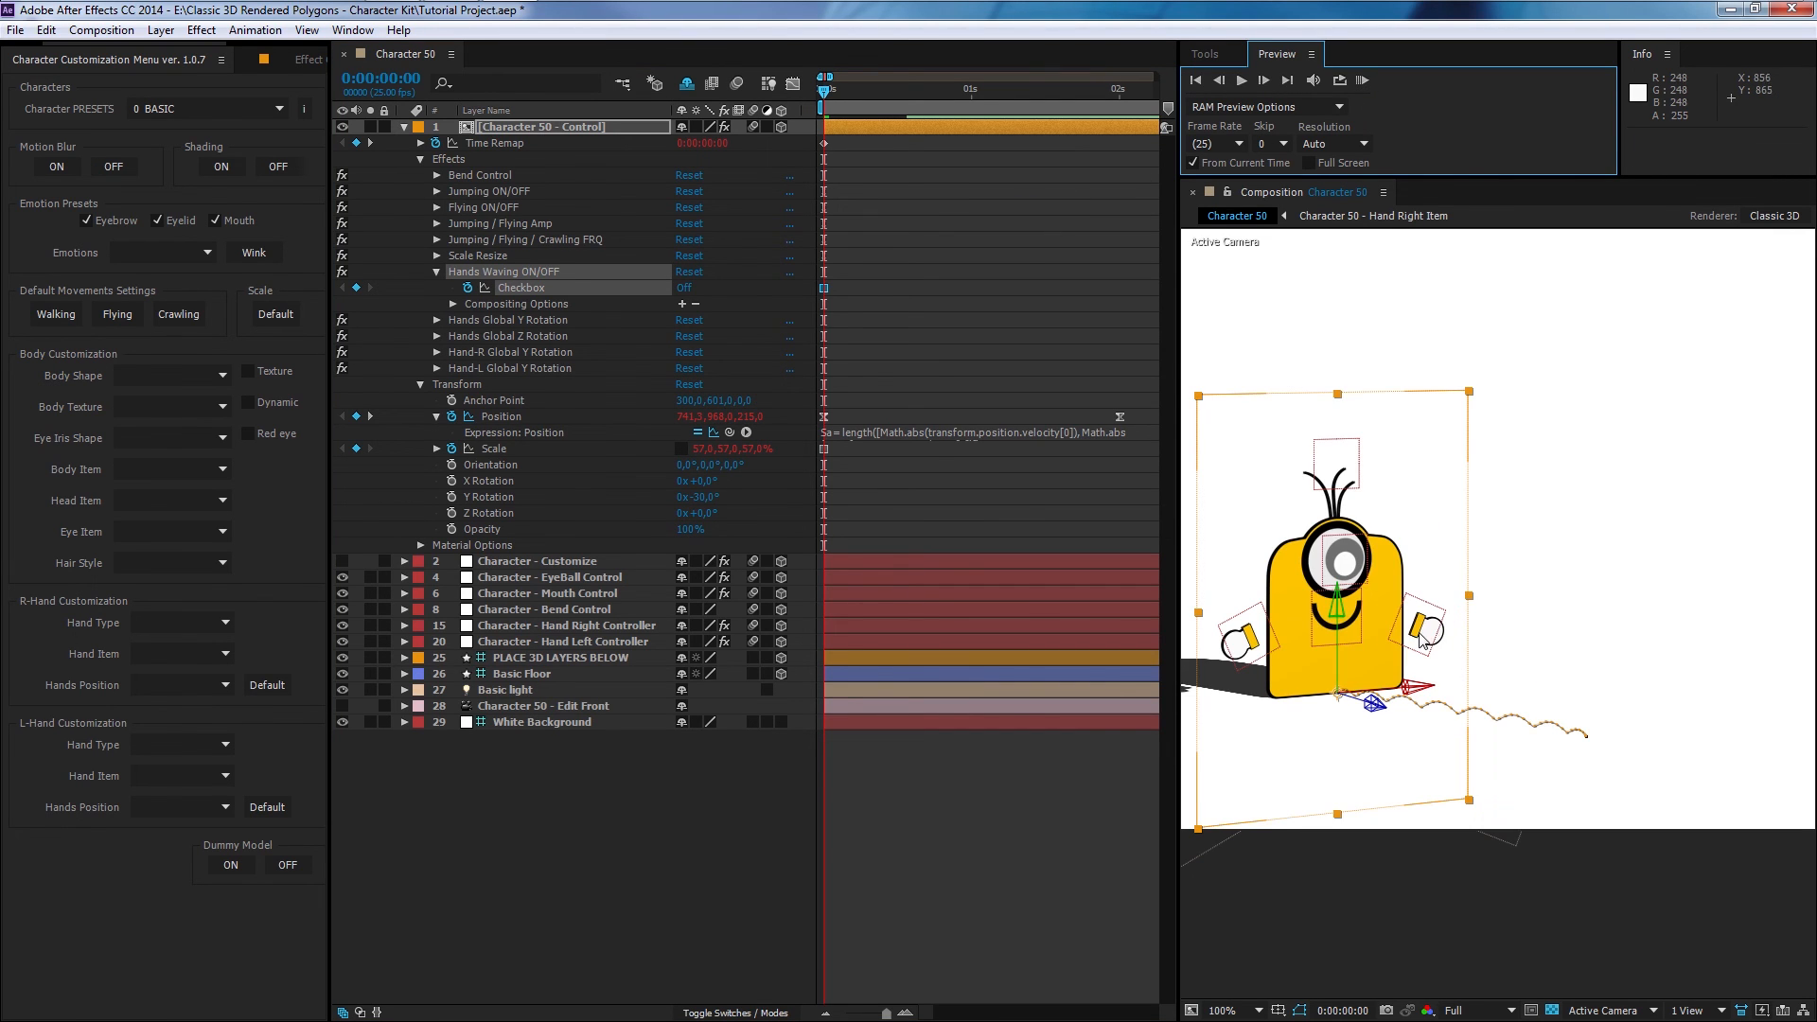
{"action": "left_click", "coordinate": [1363, 80]}
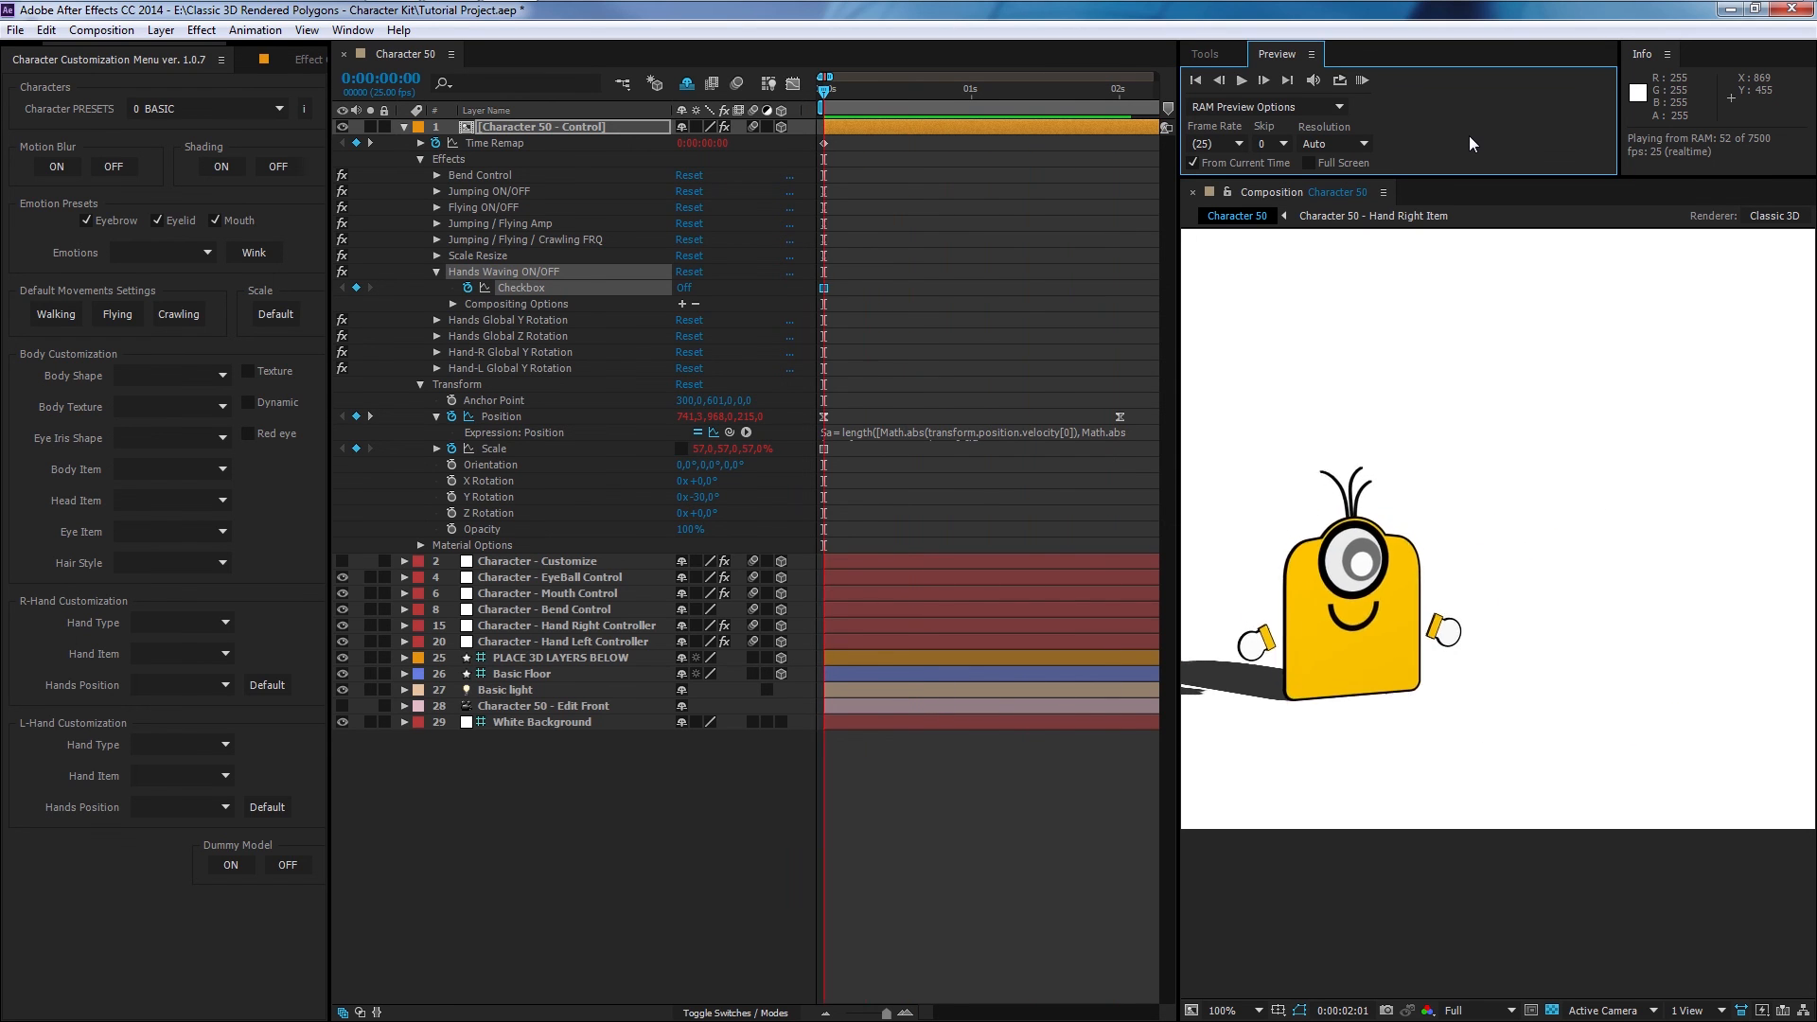
{"action": "left_click", "coordinate": [812, 100]}
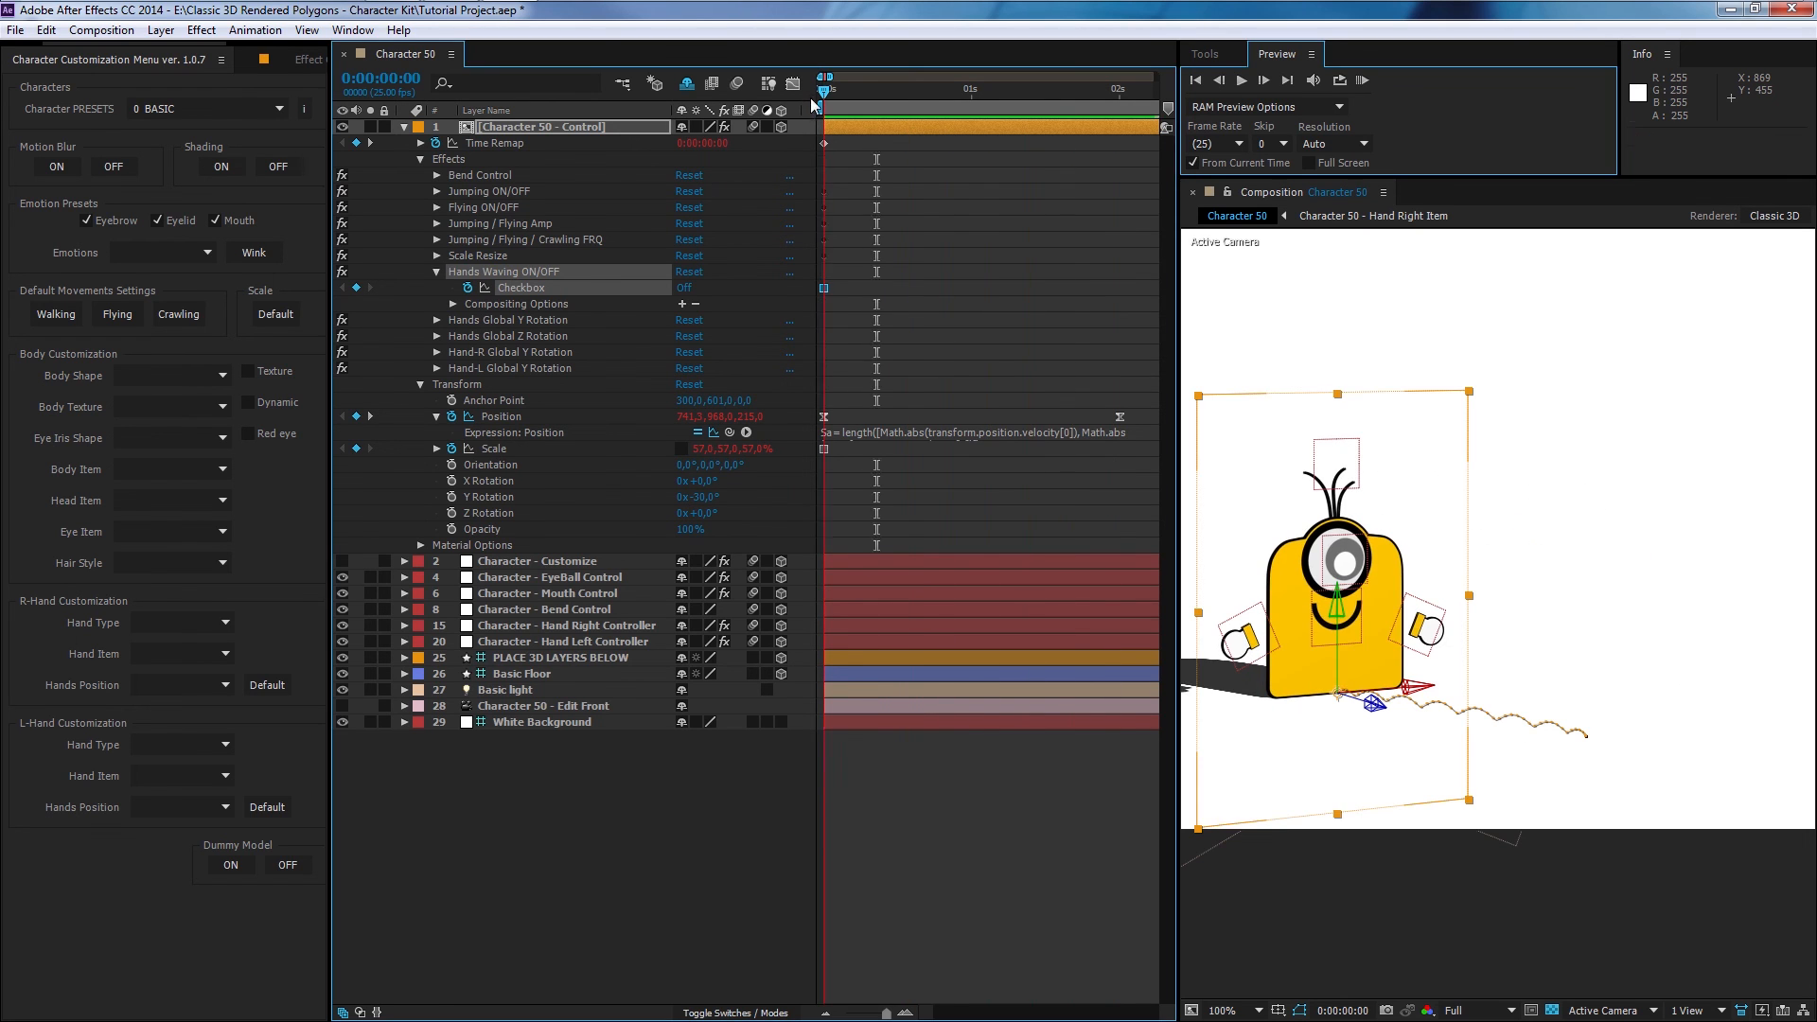
{"action": "left_click", "coordinate": [685, 287]}
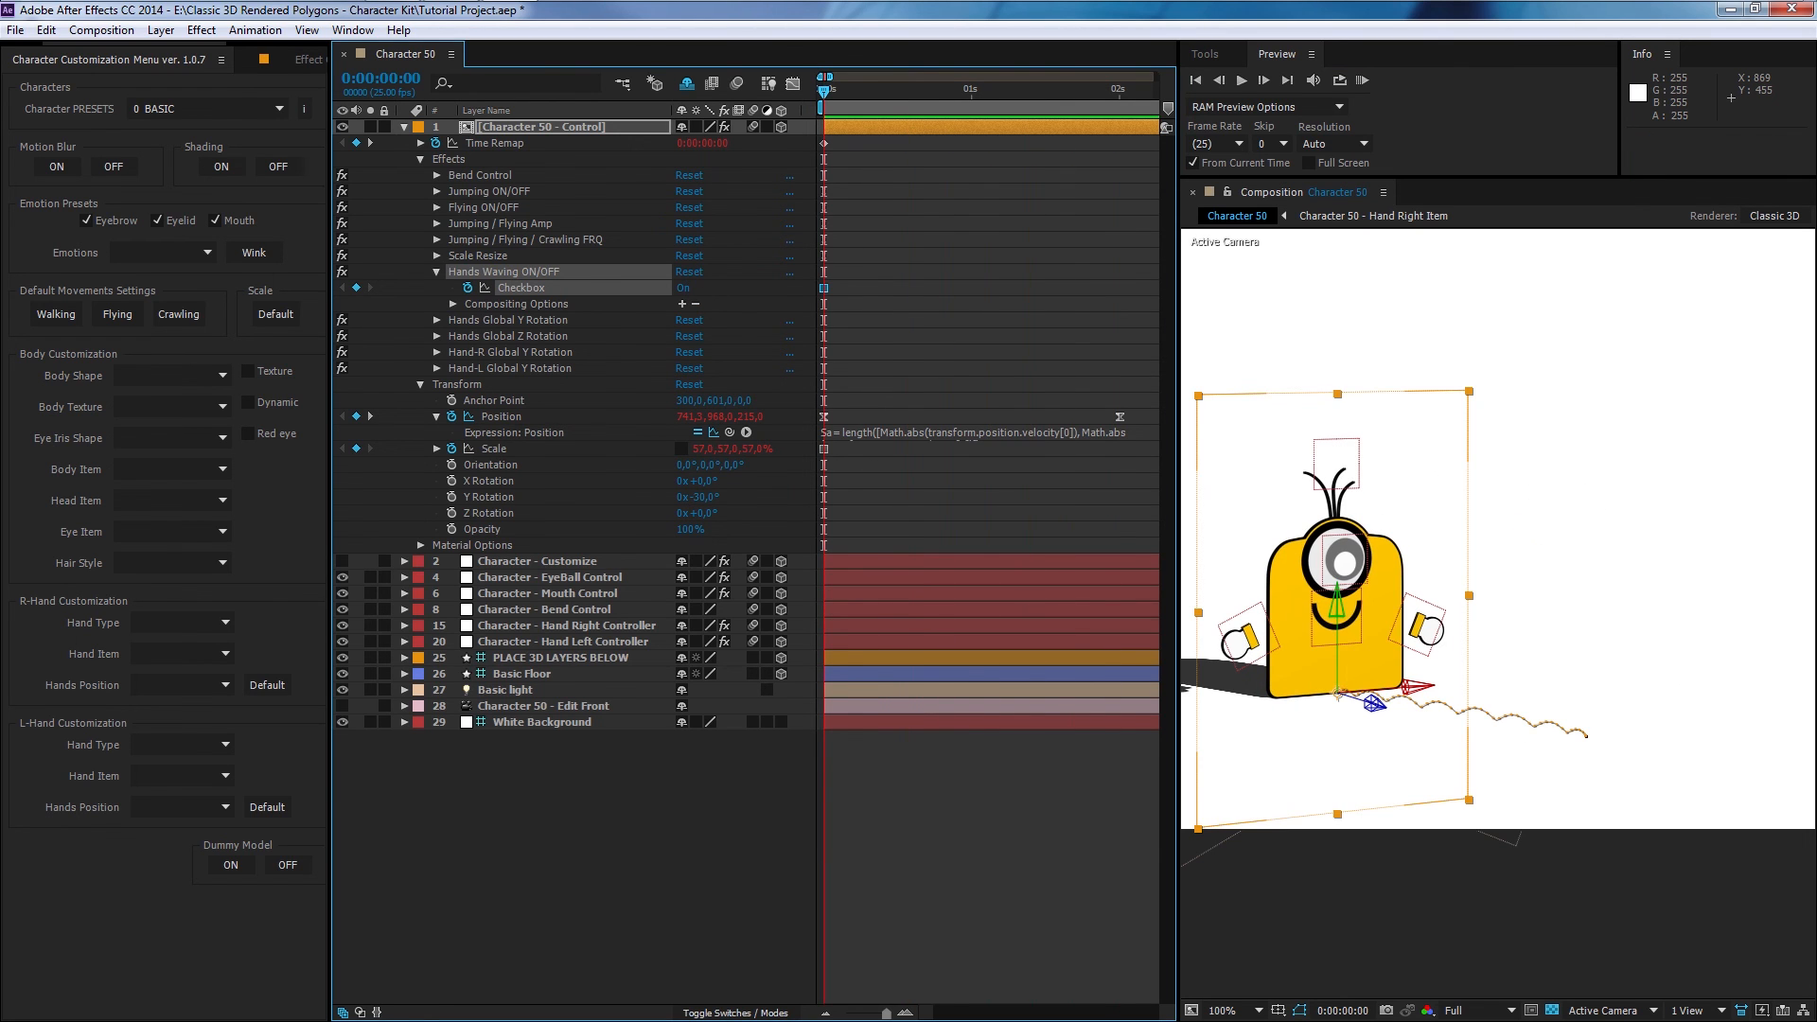
{"action": "left_click", "coordinate": [436, 272]}
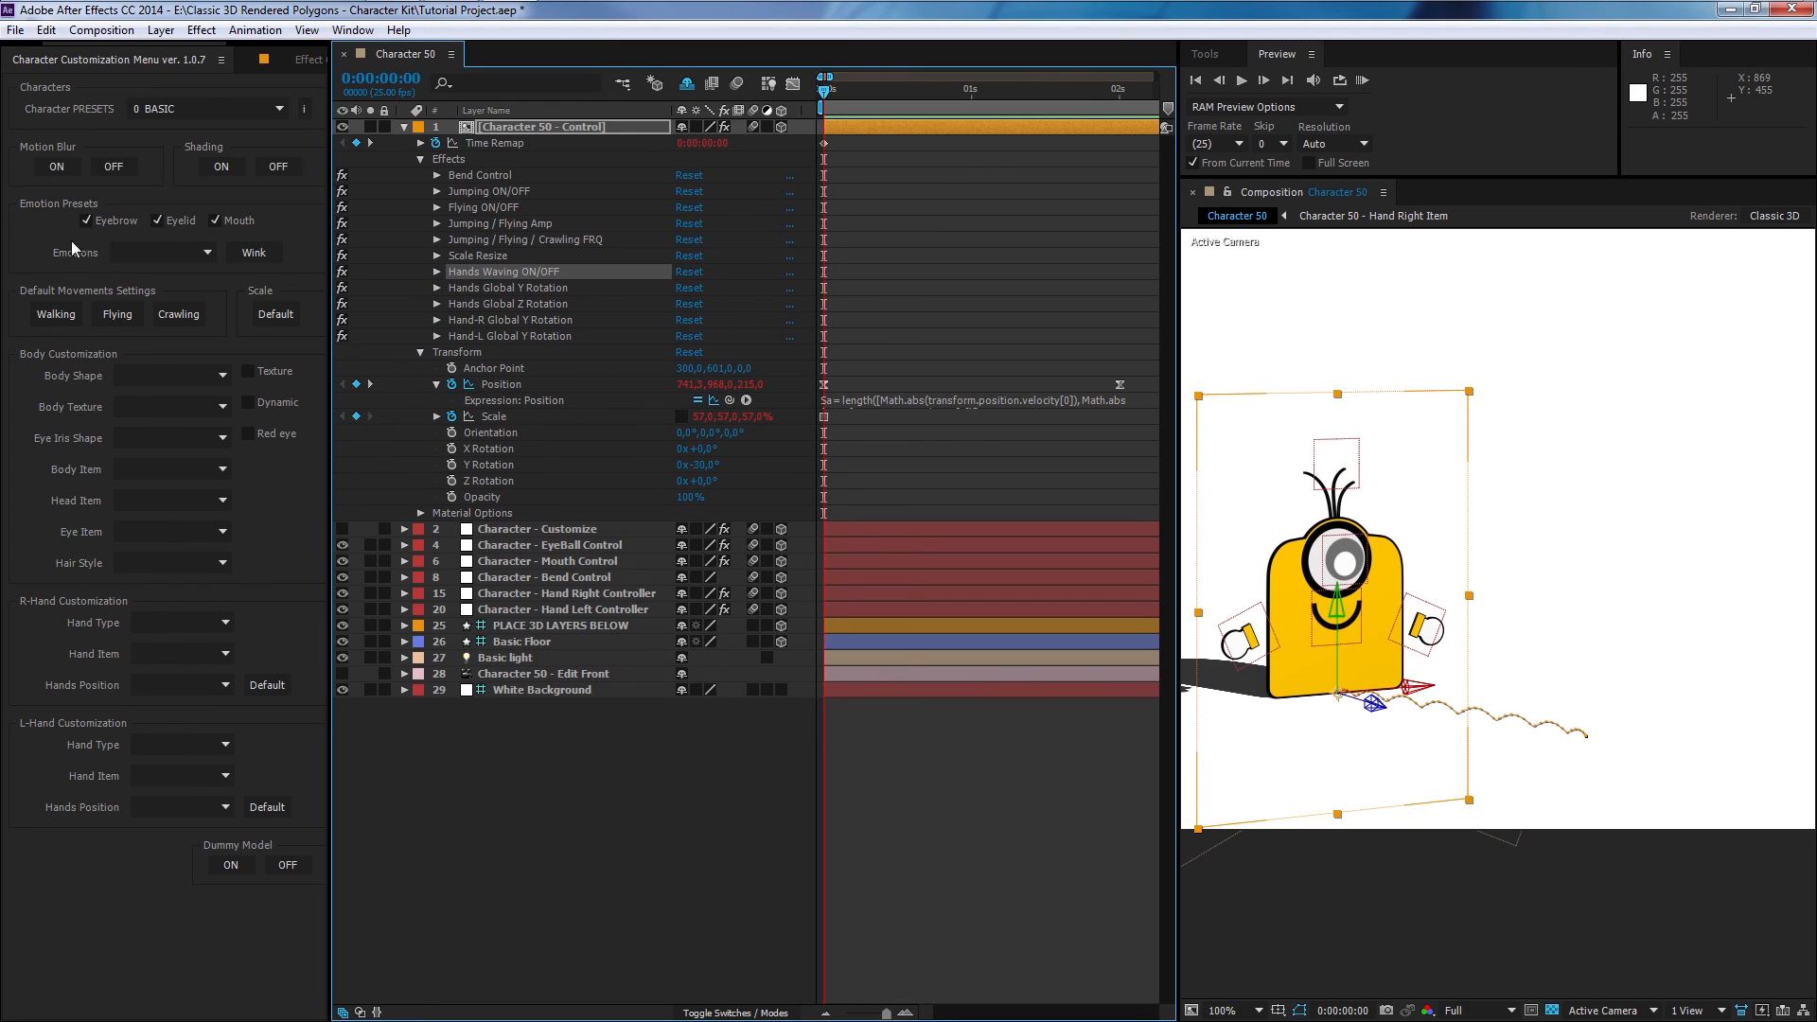
- Apply the Walking movement preset, keyframe the Jumping ON/OFF checkbox off at 1 second, and preview from the start
{"action": "left_click", "coordinate": [57, 315]}
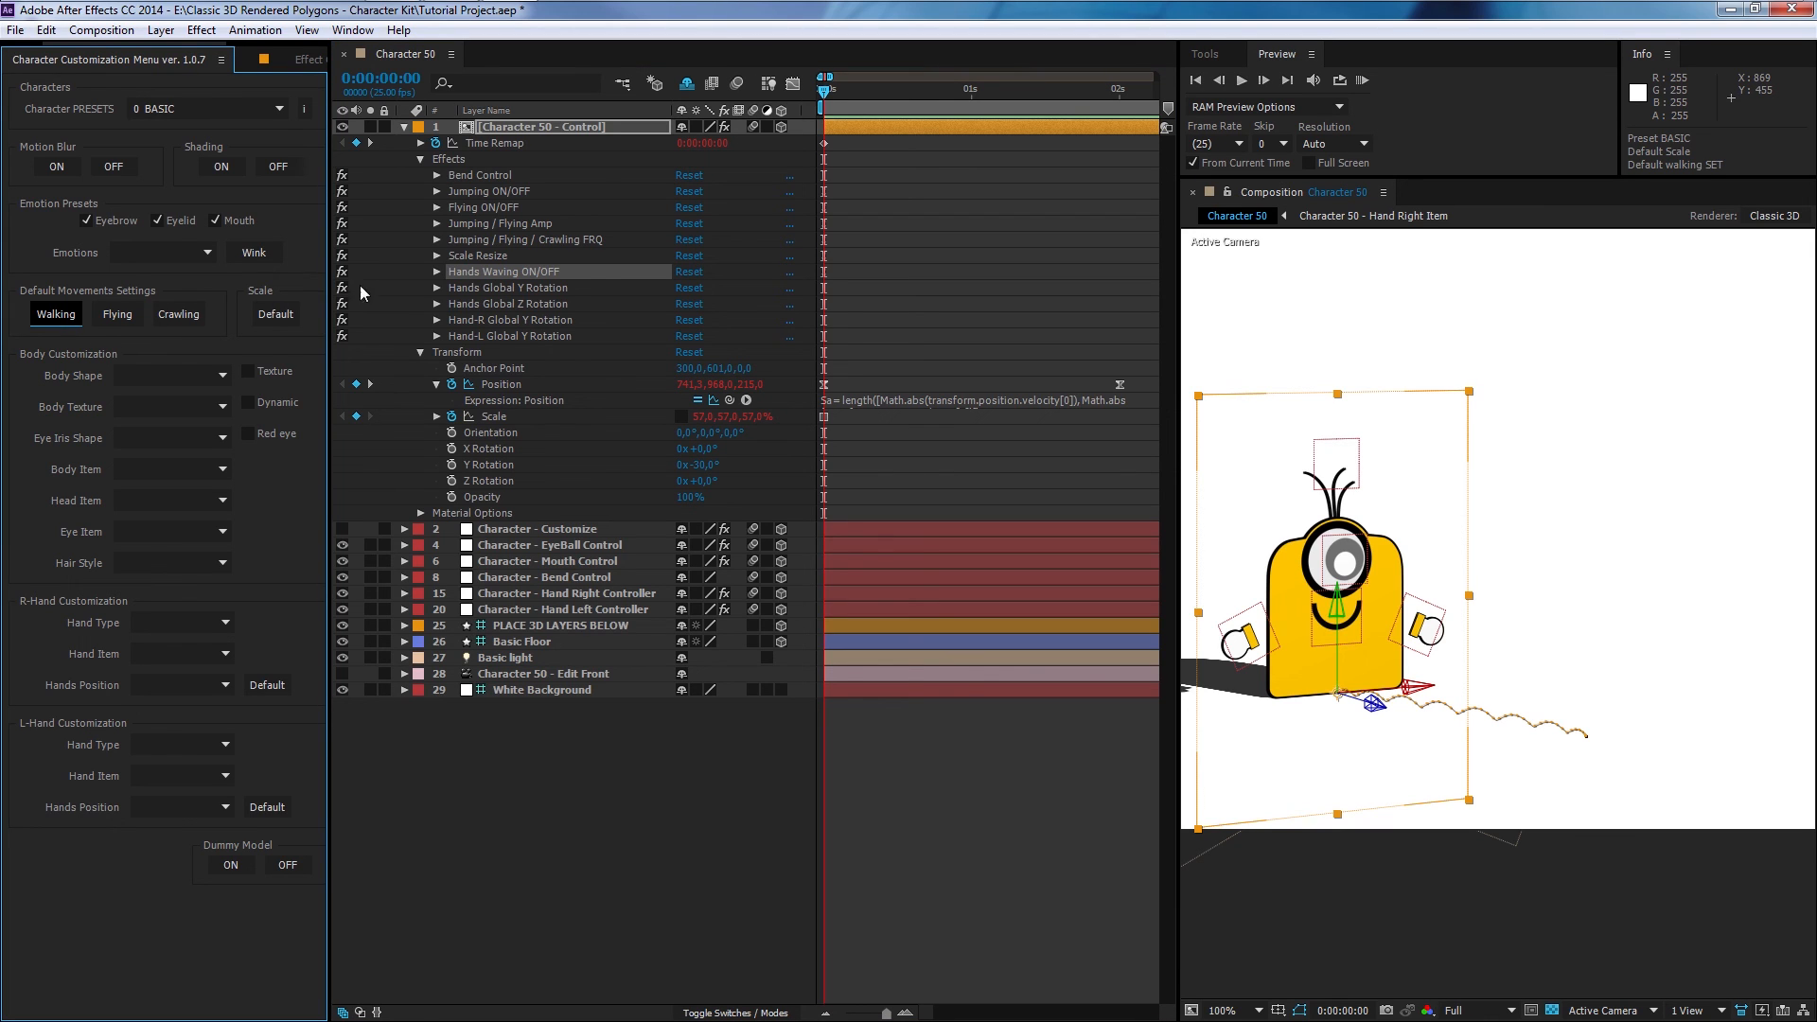
{"action": "left_click", "coordinate": [437, 191]}
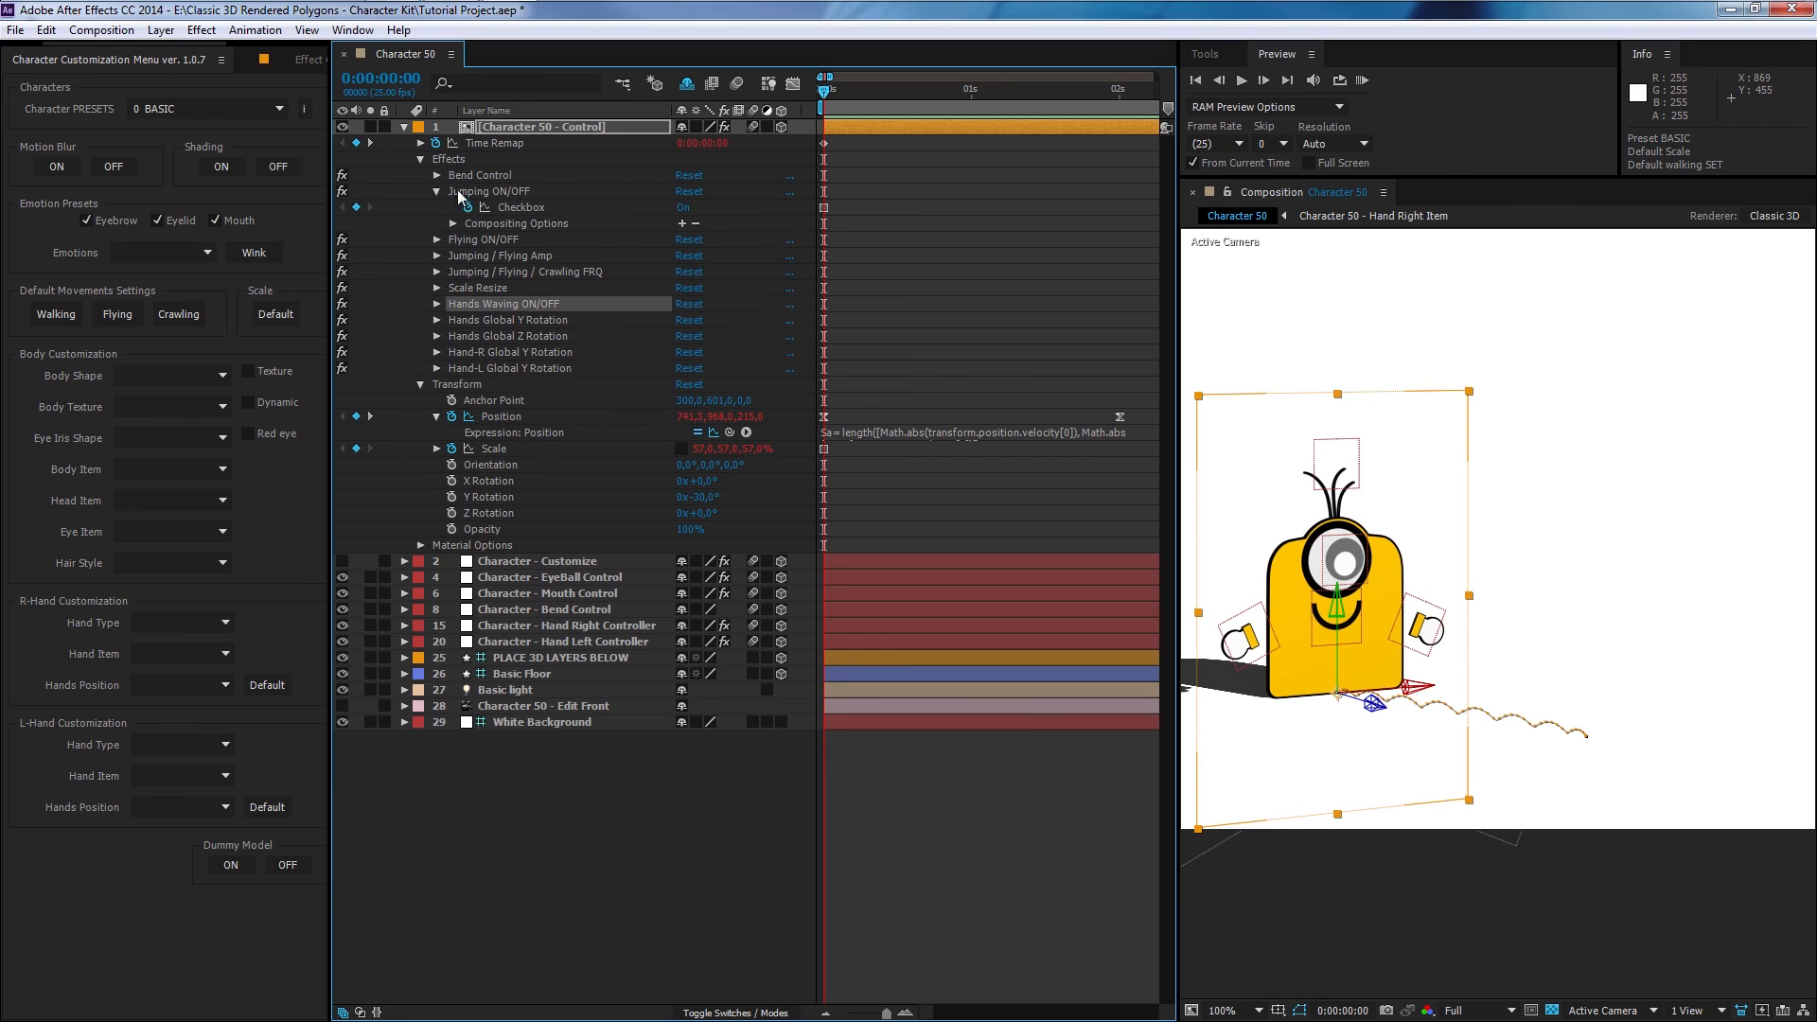
{"action": "left_click", "coordinate": [968, 93]}
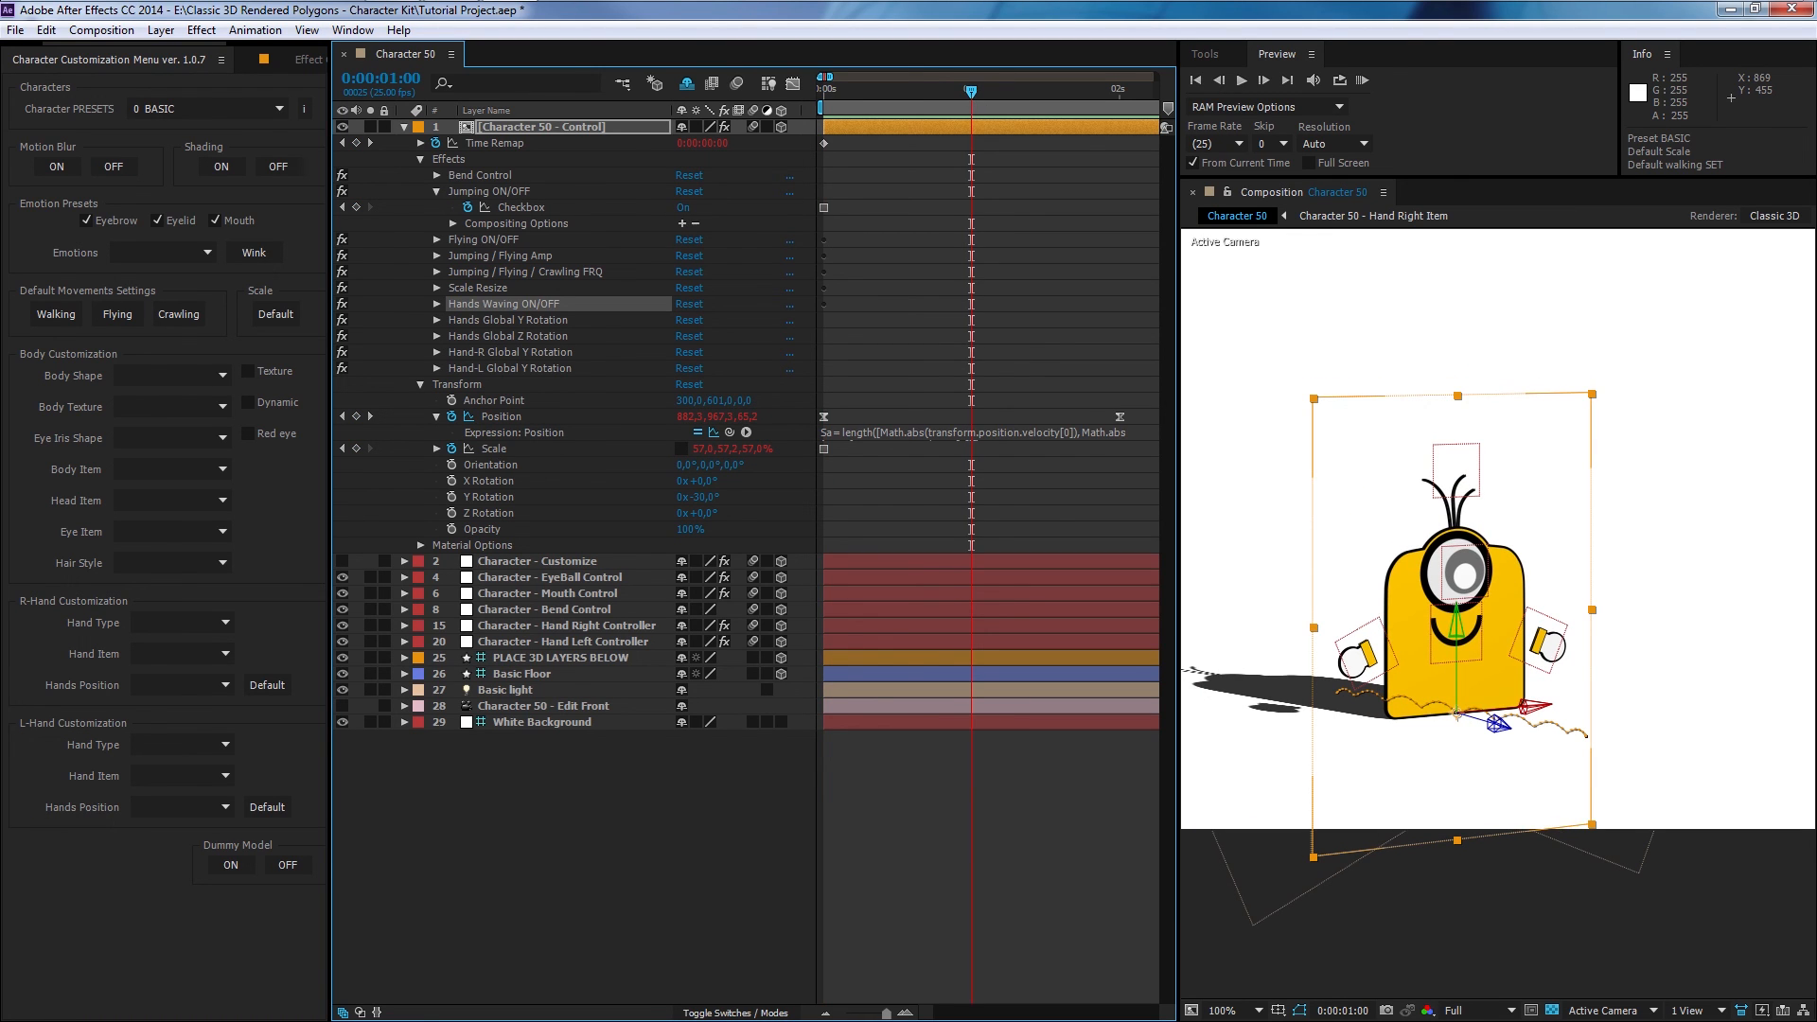
{"action": "left_click", "coordinate": [683, 207]}
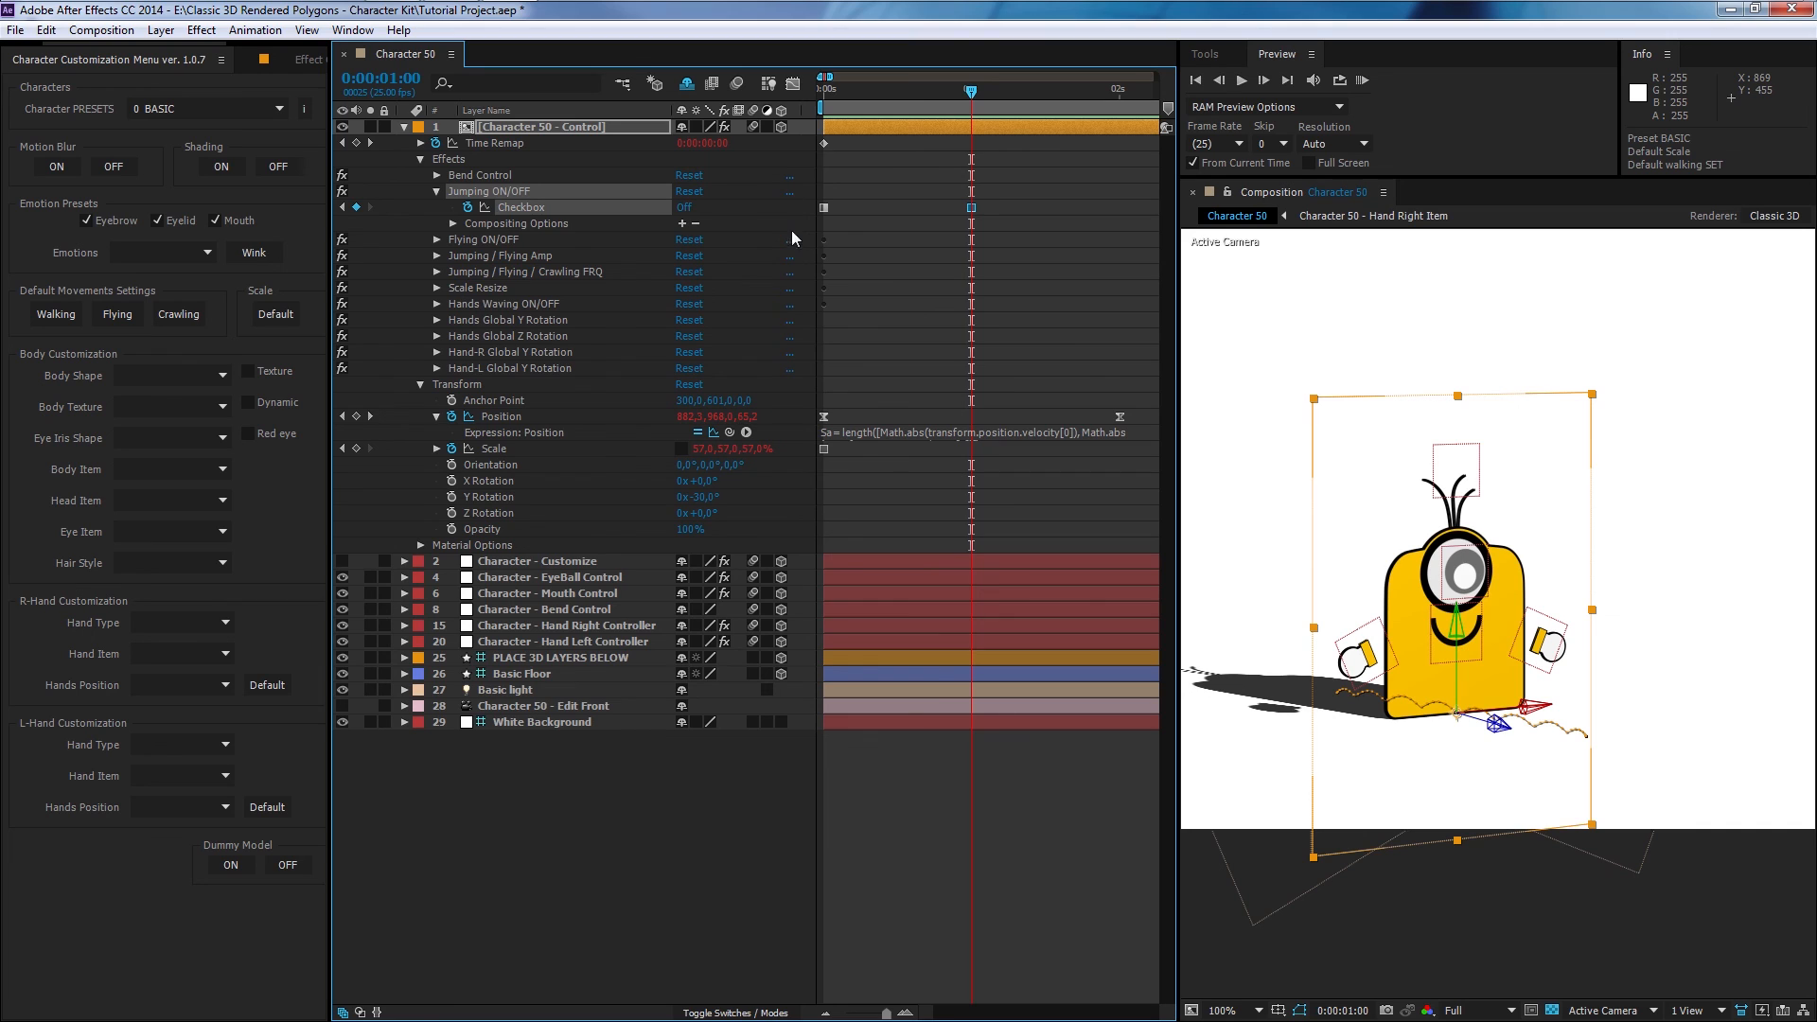
{"action": "left_click", "coordinate": [822, 99]}
{"action": "left_click", "coordinate": [1361, 80]}
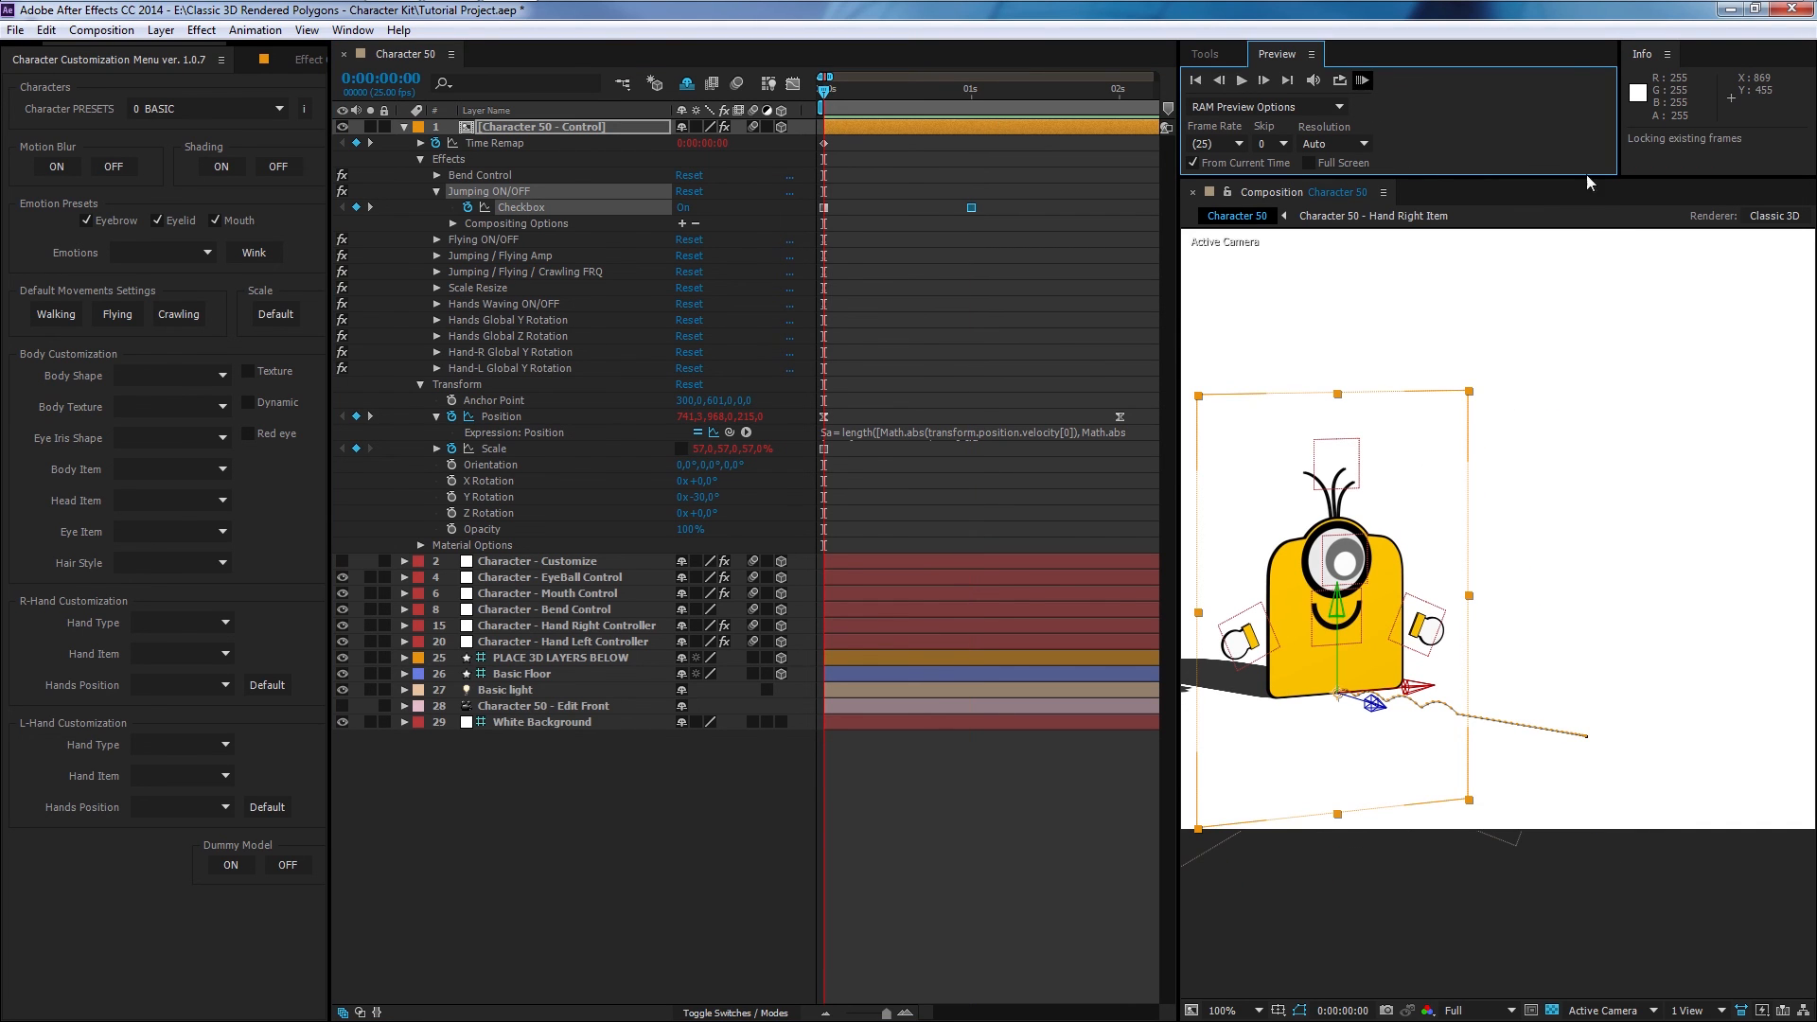